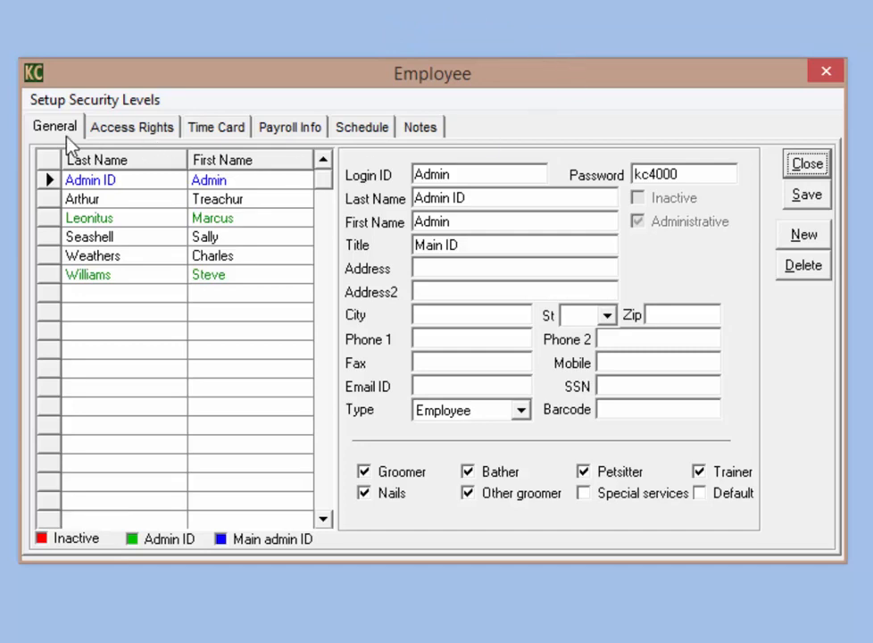
Step: Create and save a new employee record with last name, first name, login ID and password
left_click(222, 283)
left_click(806, 237)
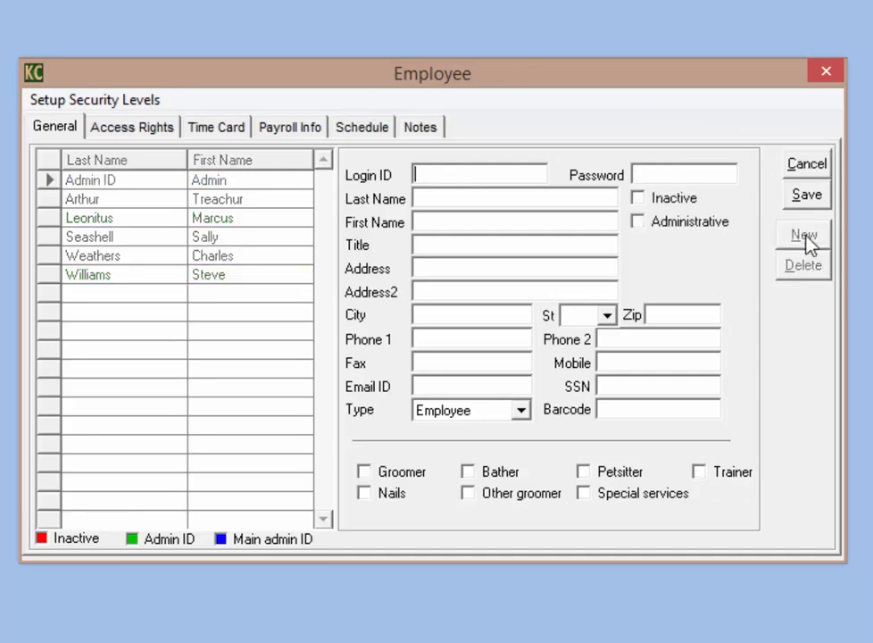
left_click(453, 200)
key("Tab")
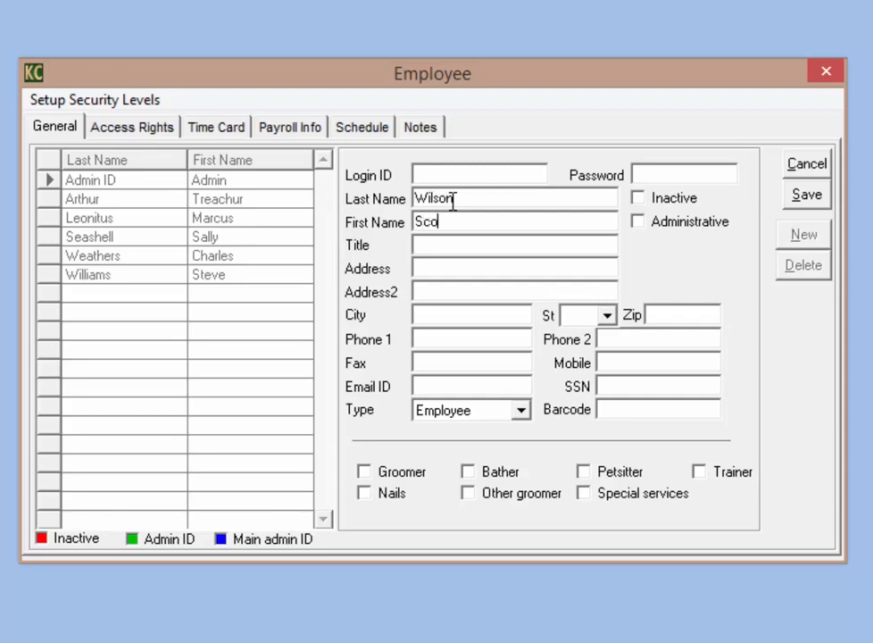
left_click(458, 172)
key("Tab")
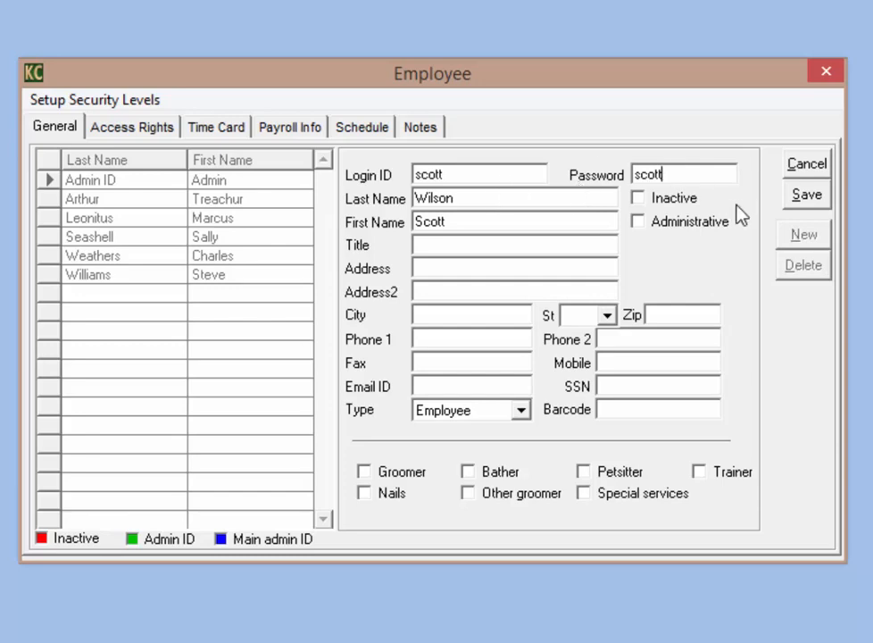
left_click(800, 200)
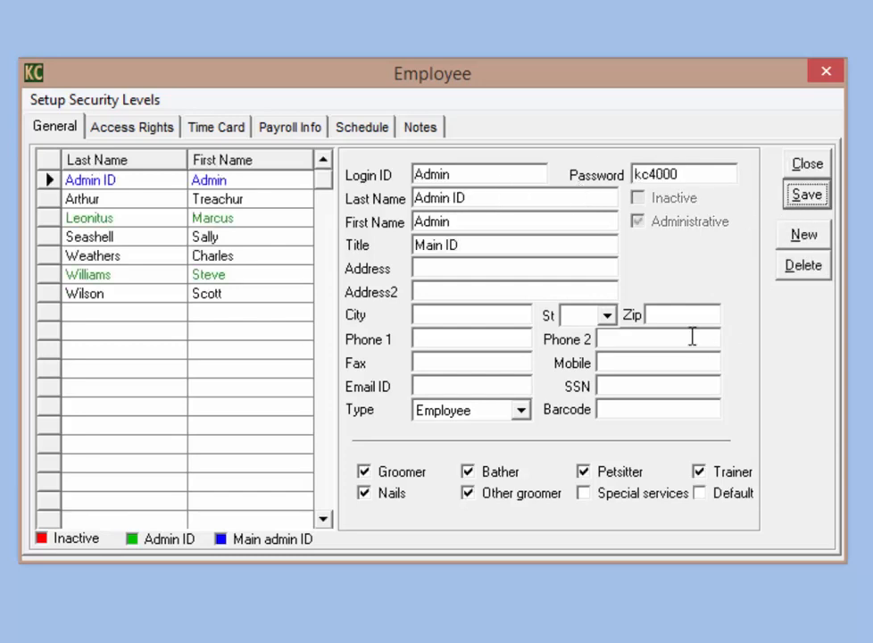
Step: Open the new employee's record and enter their e-mail address in the Email ID field
left_click(142, 298)
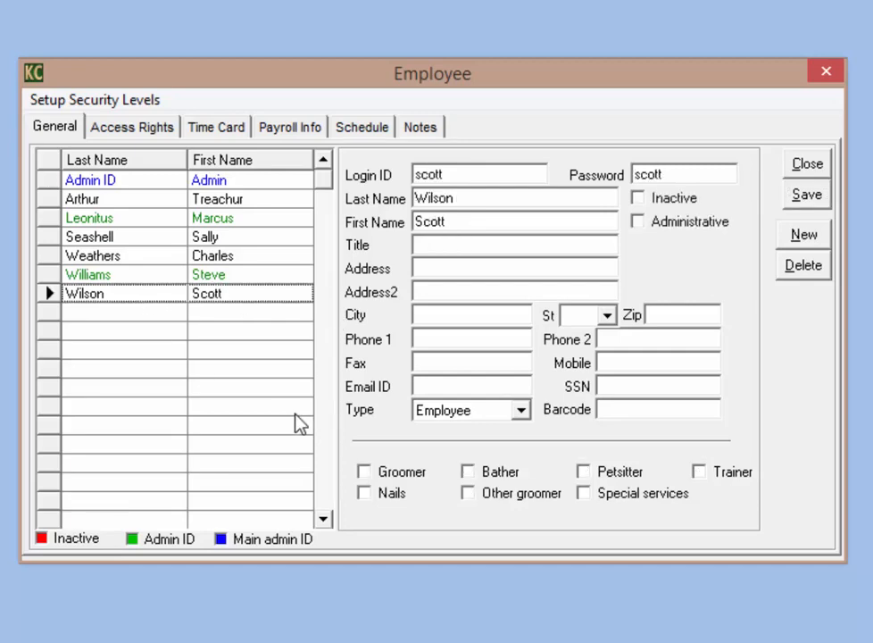
left_click(451, 247)
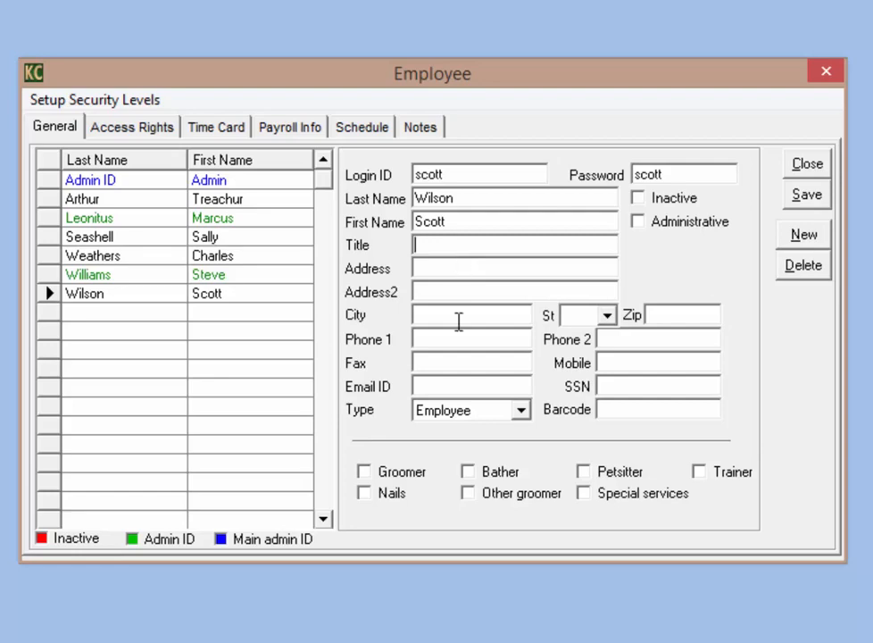
left_click(460, 386)
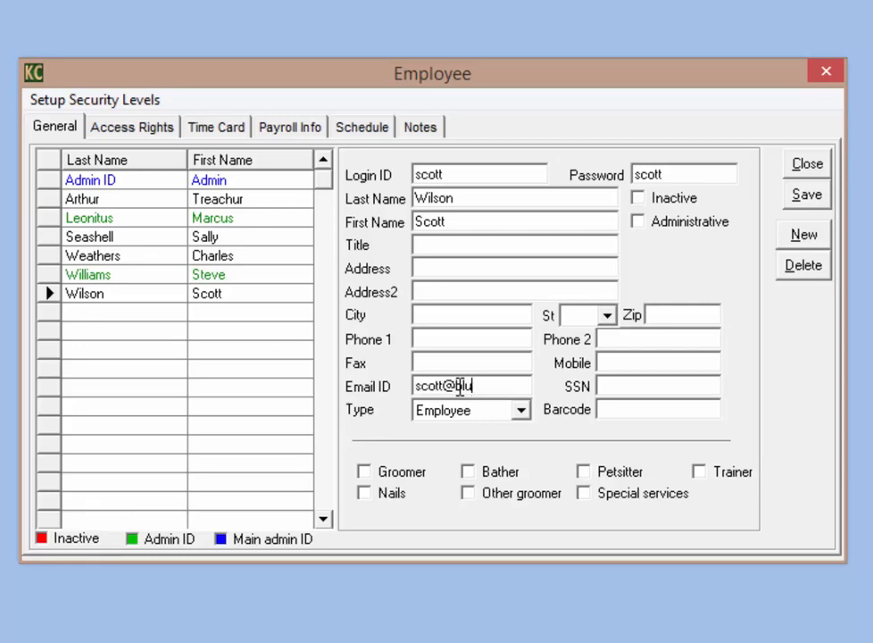
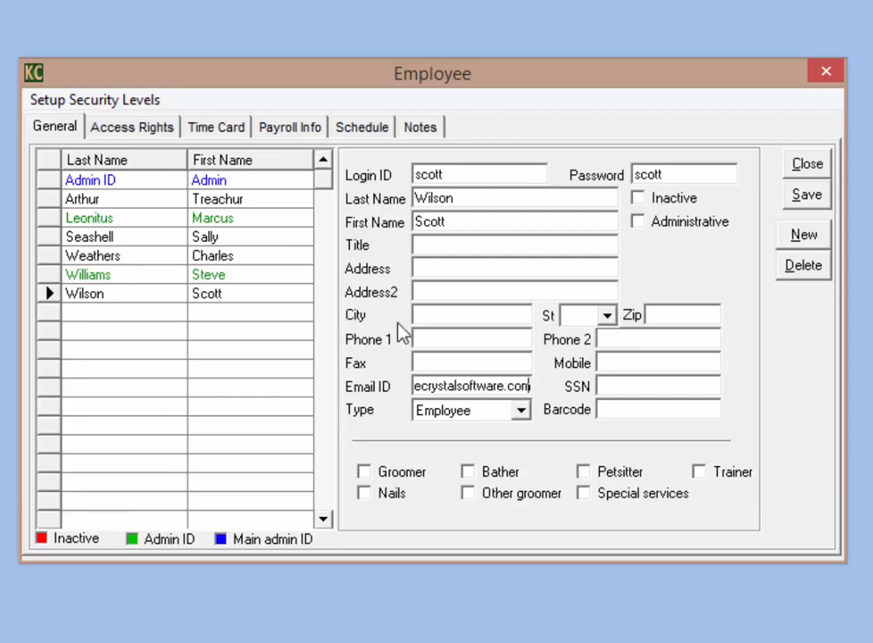
Step: Keep the type as Employee and tick the Groomer, Nails, Bather and Petsitter roles
left_click(522, 412)
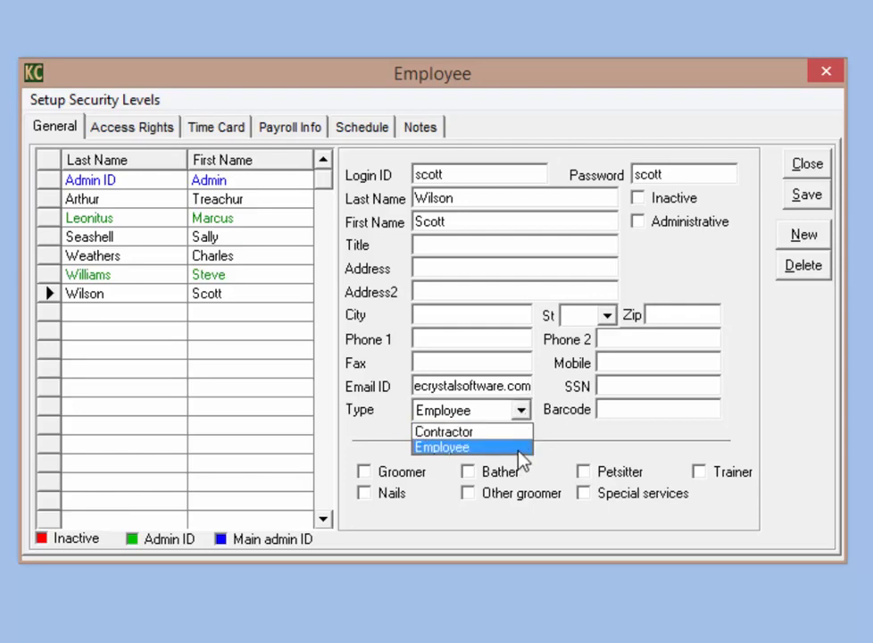
left_click(521, 450)
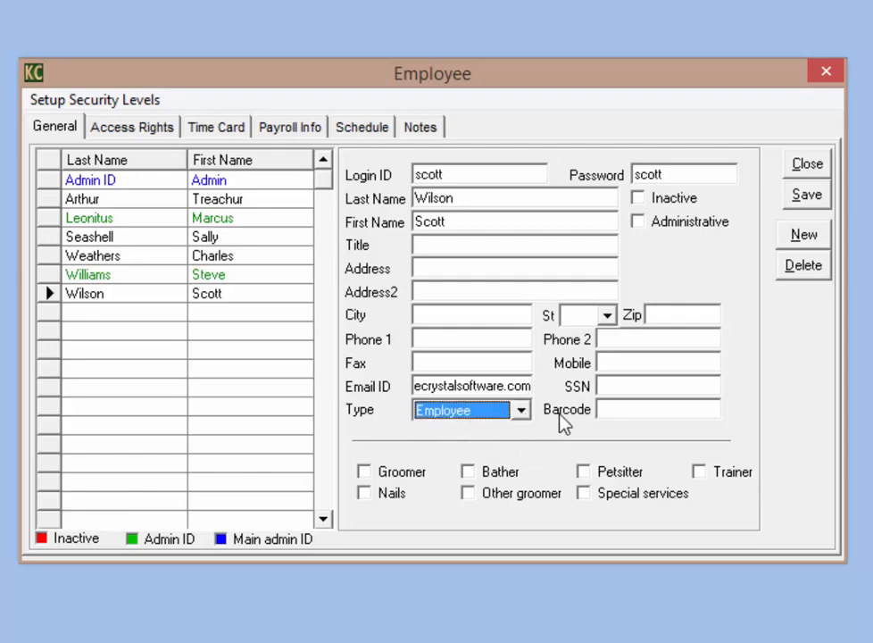
left_click(606, 411)
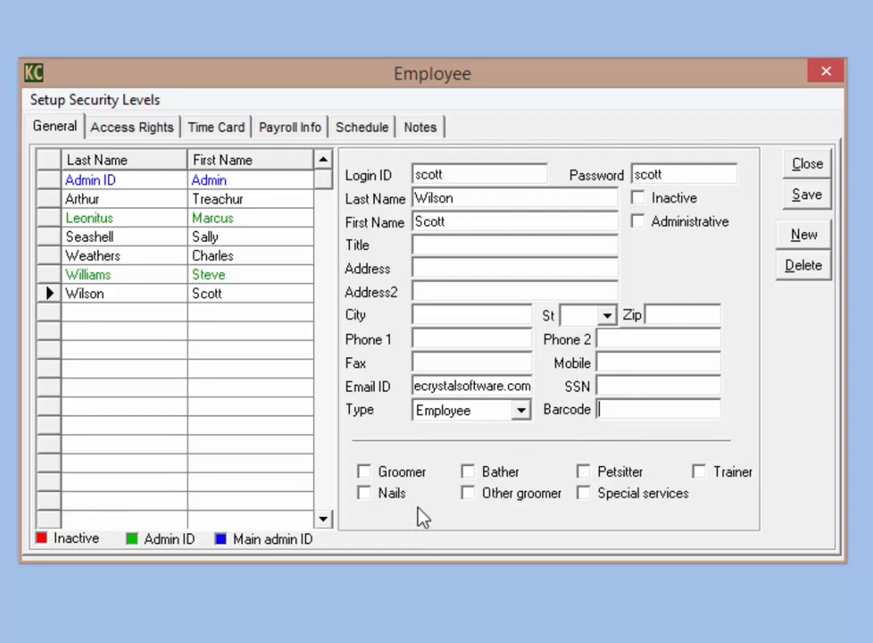
left_click(366, 473)
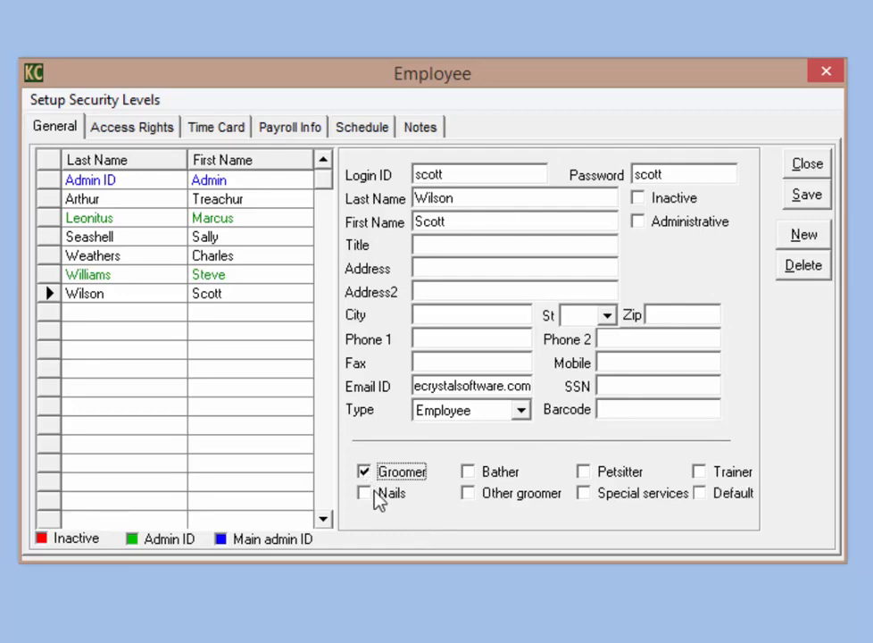
left_click(365, 496)
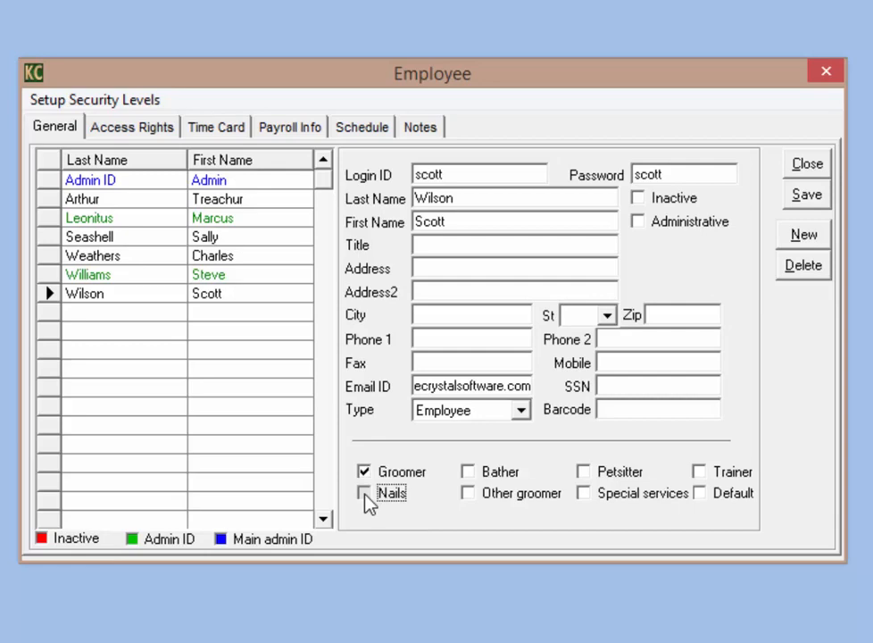
left_click(469, 477)
left_click(585, 474)
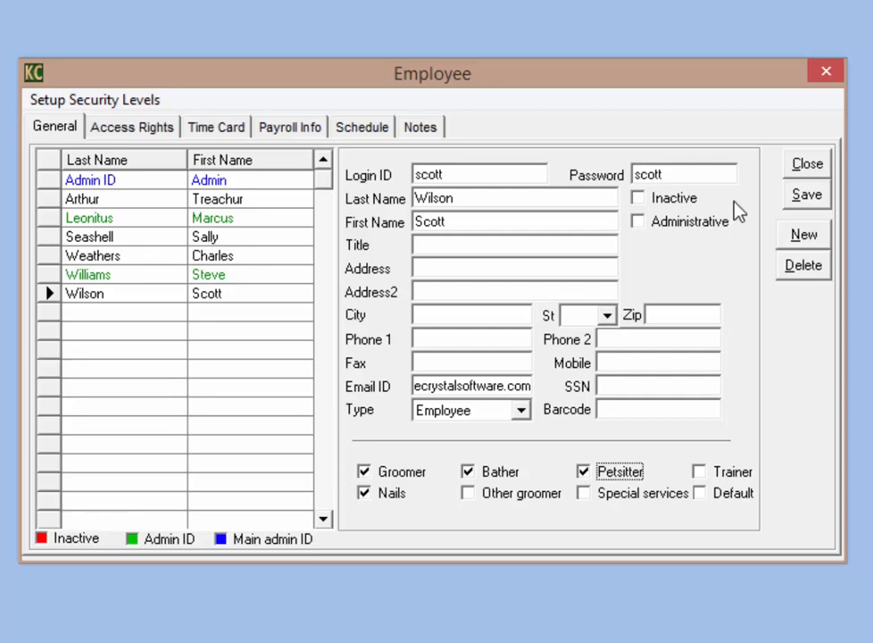
Step: Tick Inactive and save so the employee's row turns red, then reselect their row
left_click(639, 201)
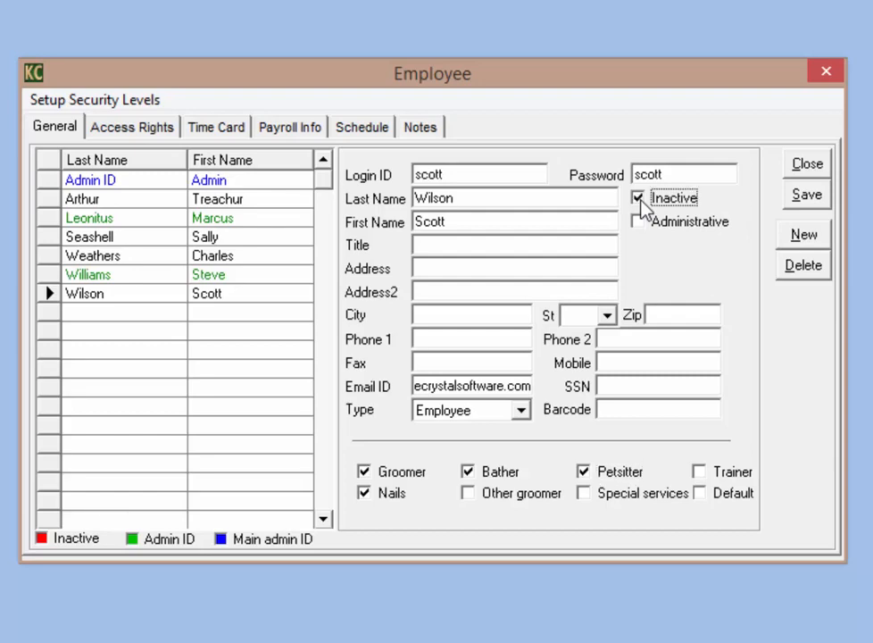
left_click(806, 197)
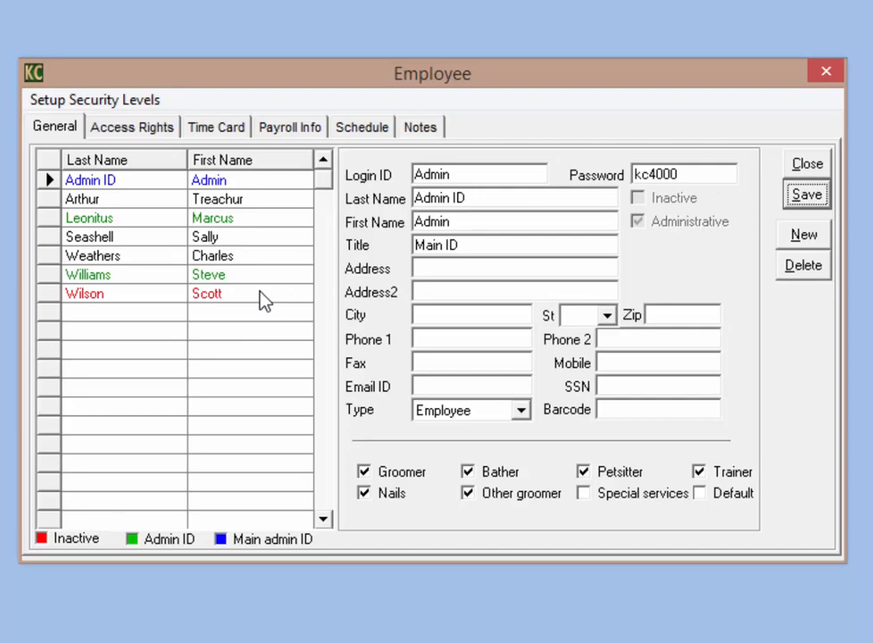
left_click(139, 304)
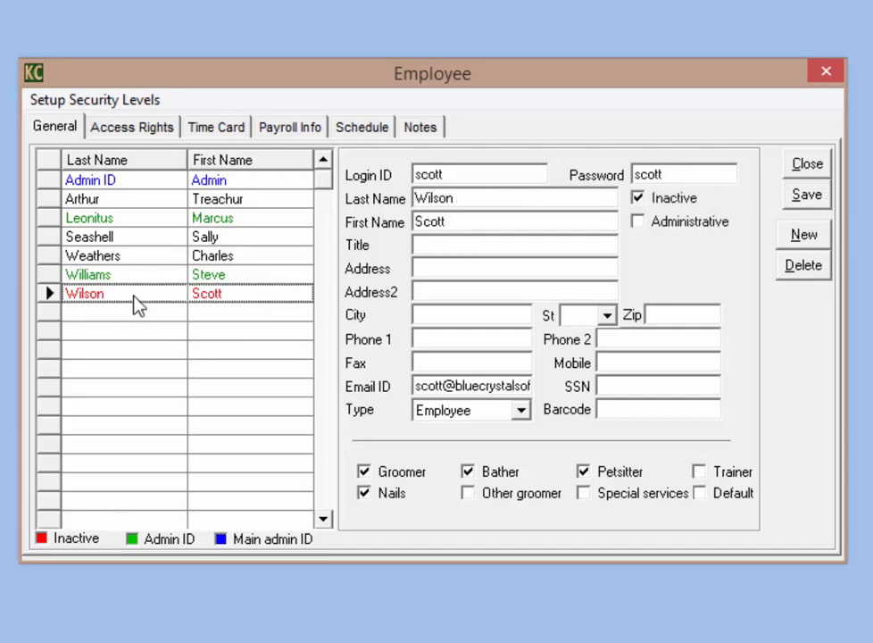
left_click(163, 302)
Step: Untick Inactive, save the employee as active, and open another administrative employee's record
left_click(639, 200)
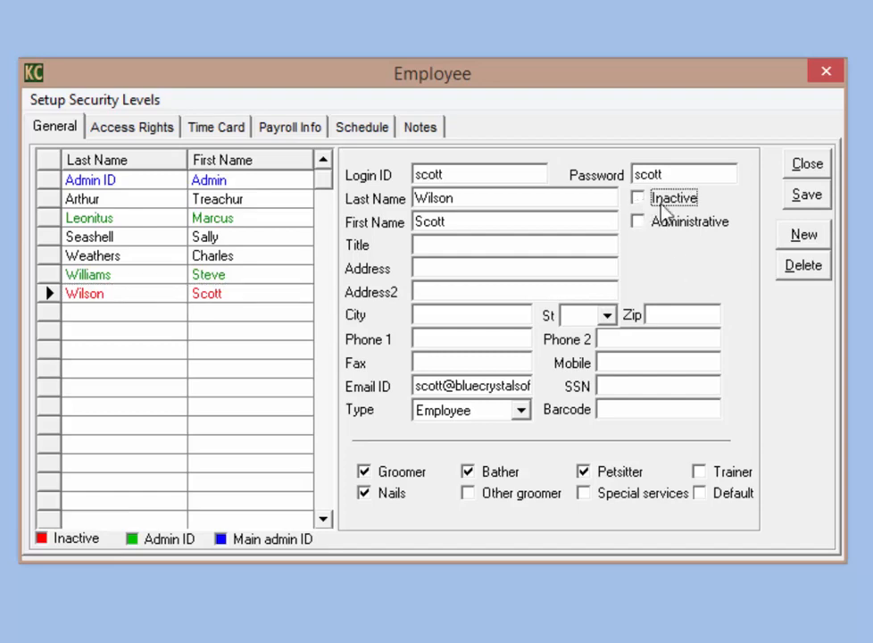
left_click(804, 195)
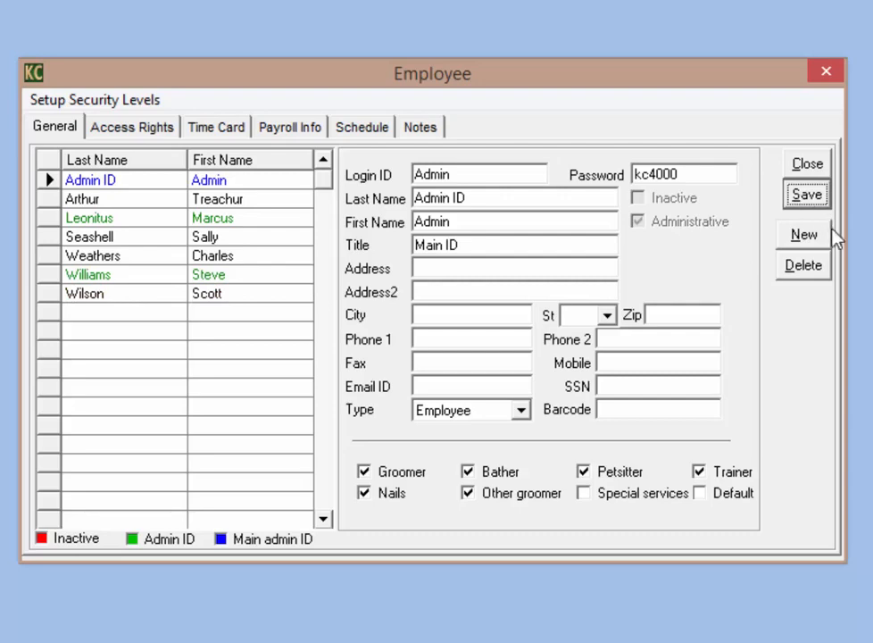
left_click(257, 224)
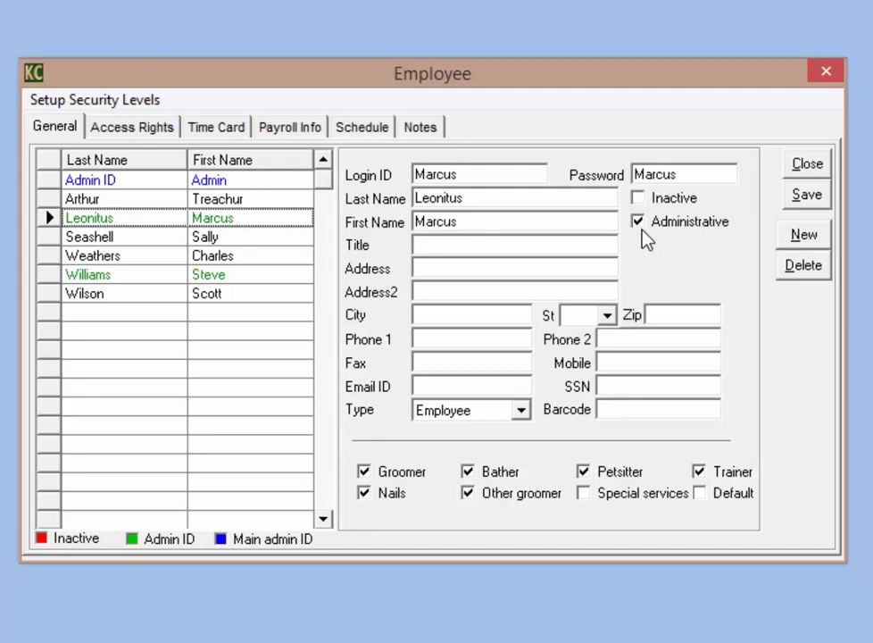
Step: Select the Admin ID row at the top of the employee list to view its record
left_click(114, 224)
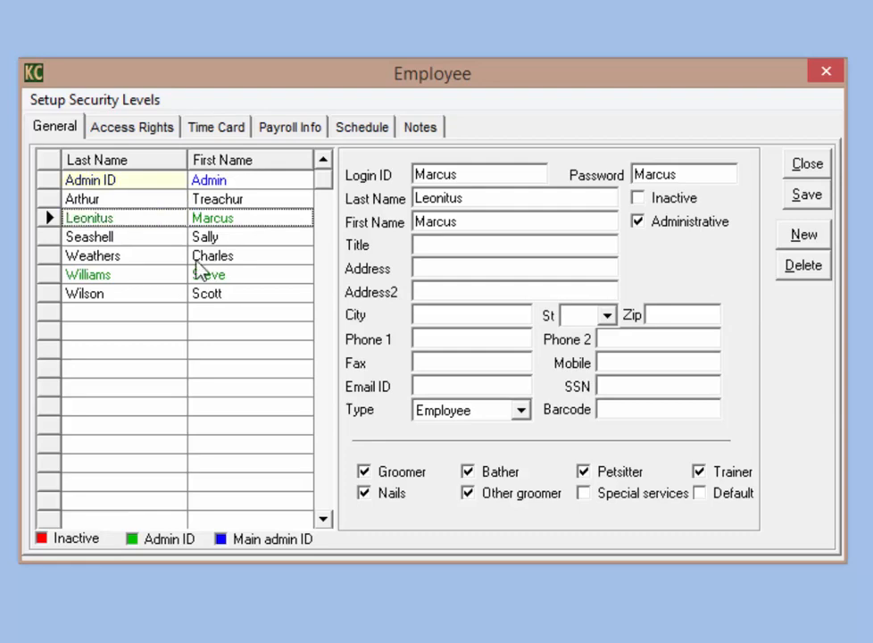
left_click(150, 188)
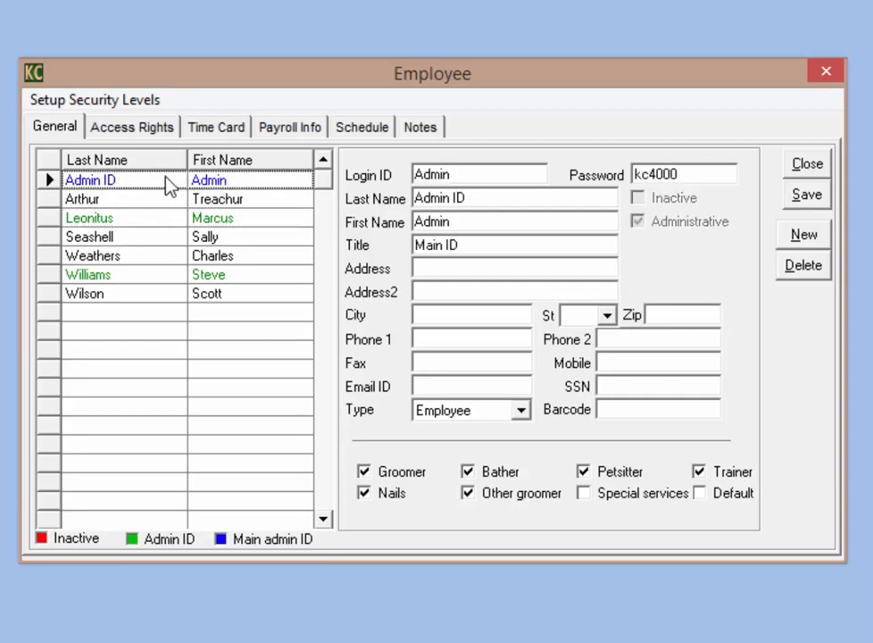
left_click(170, 186)
left_click(103, 184)
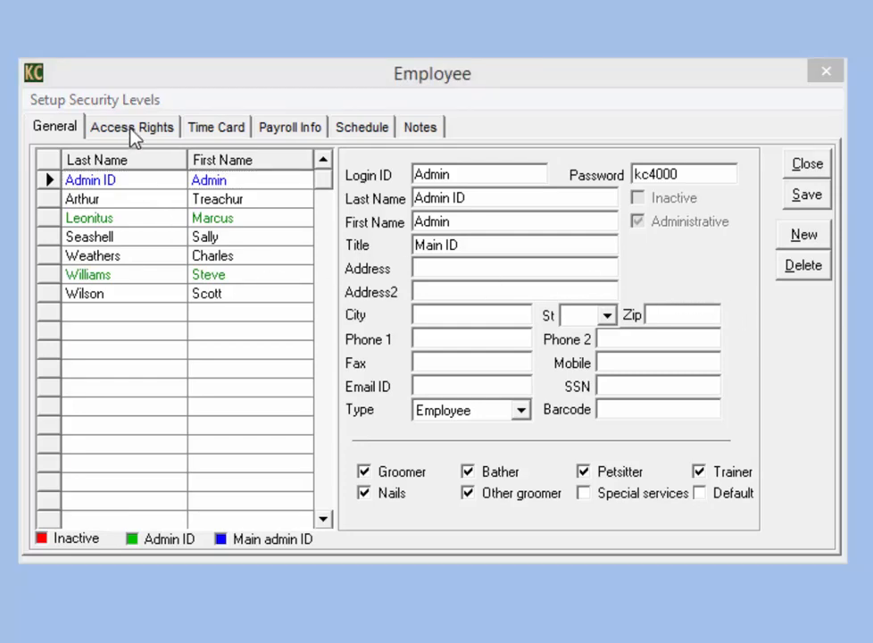
Step: Select the new employee's row and show its Access Rights page
left_click(127, 306)
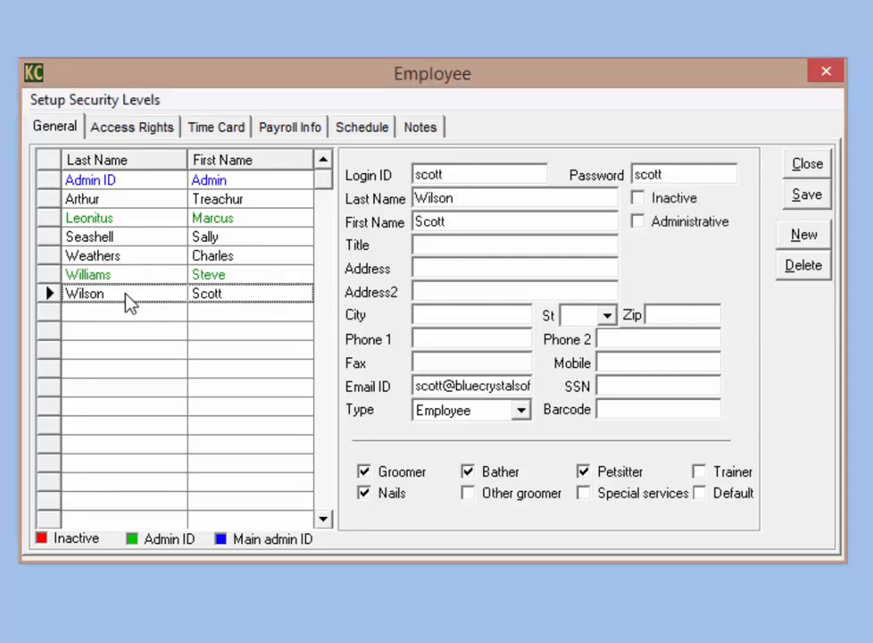
left_click(126, 131)
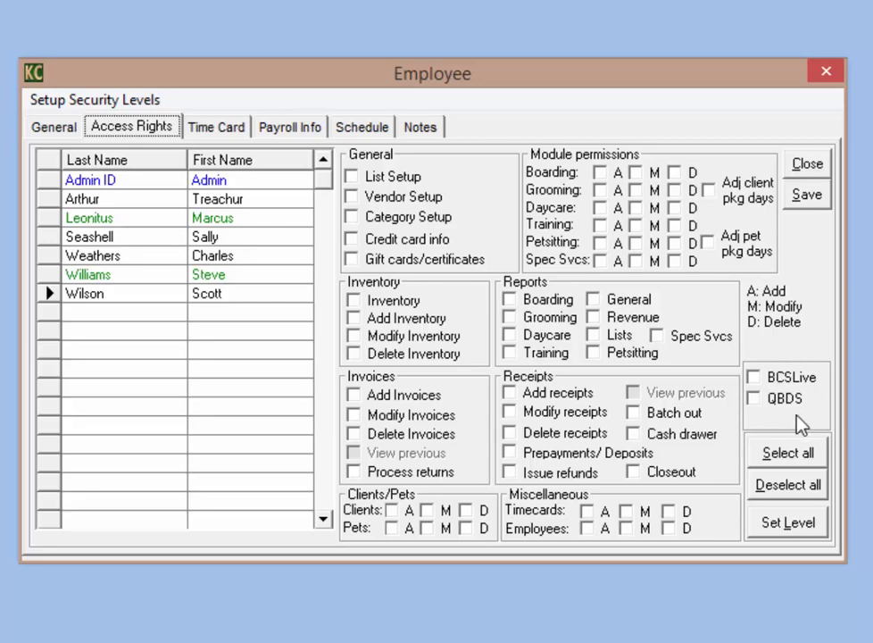
Step: Grant List Setup, Vendor Setup, Category Setup and Credit card info access
left_click(356, 179)
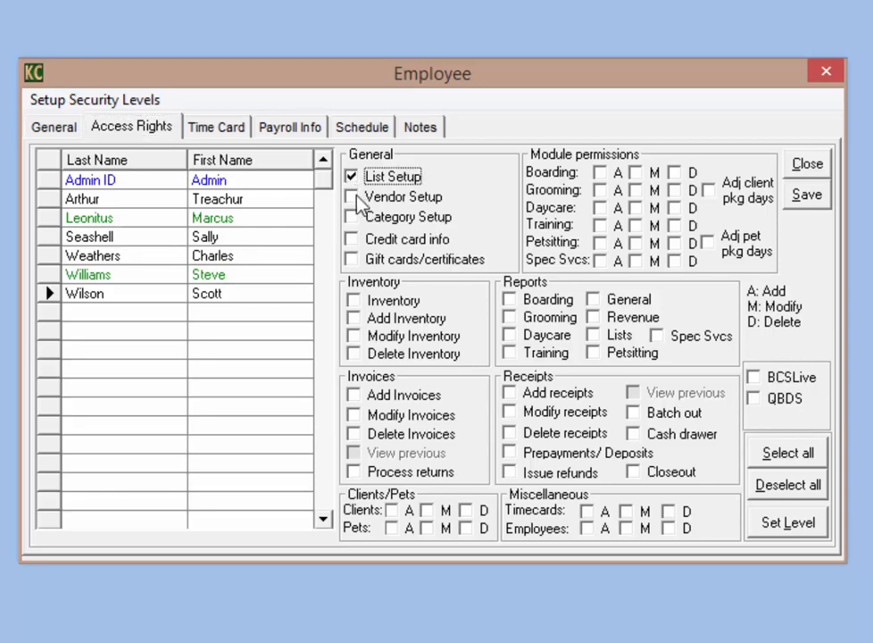
left_click(357, 199)
left_click(353, 218)
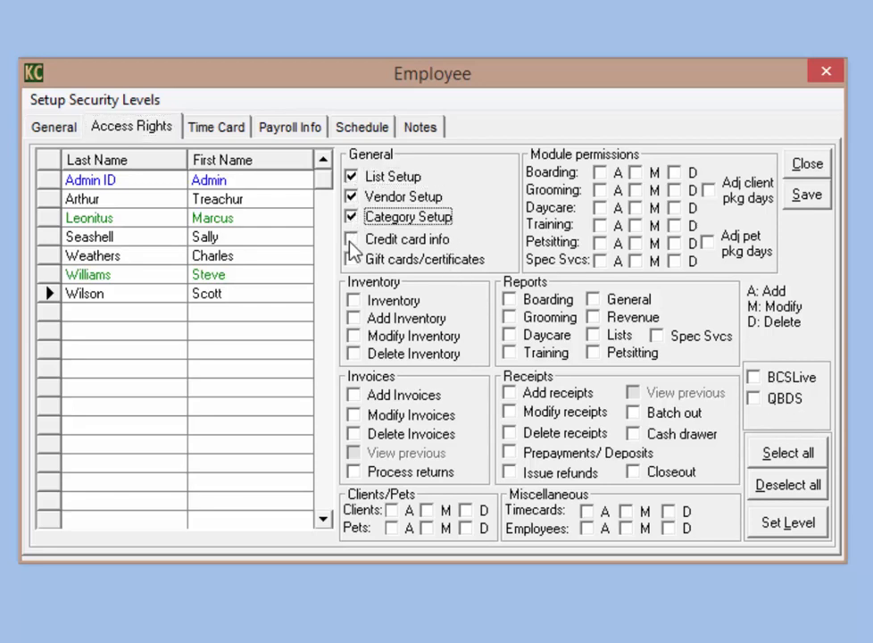
left_click(351, 240)
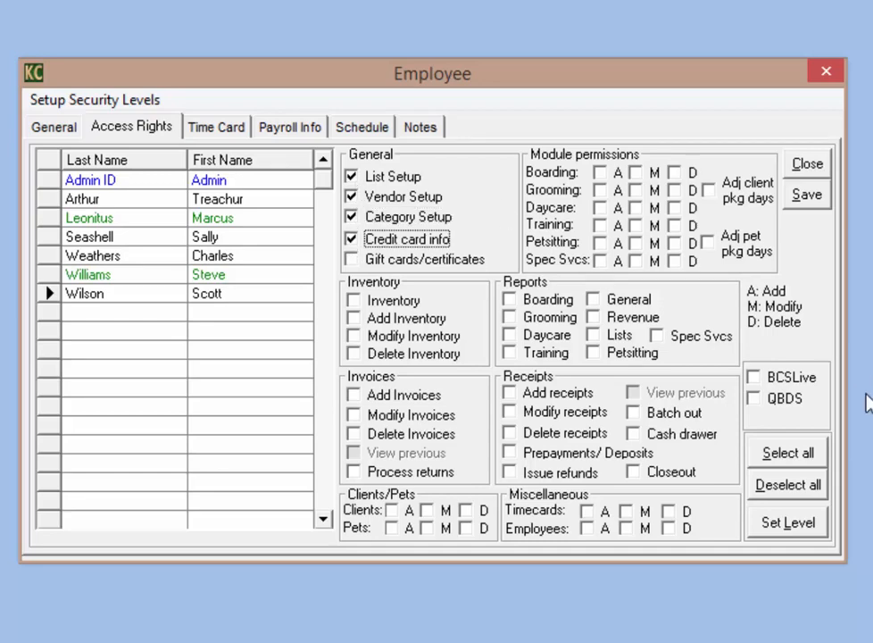
Step: Try Select all and Deselect all, untick three report permissions, then grant every permission again
left_click(791, 460)
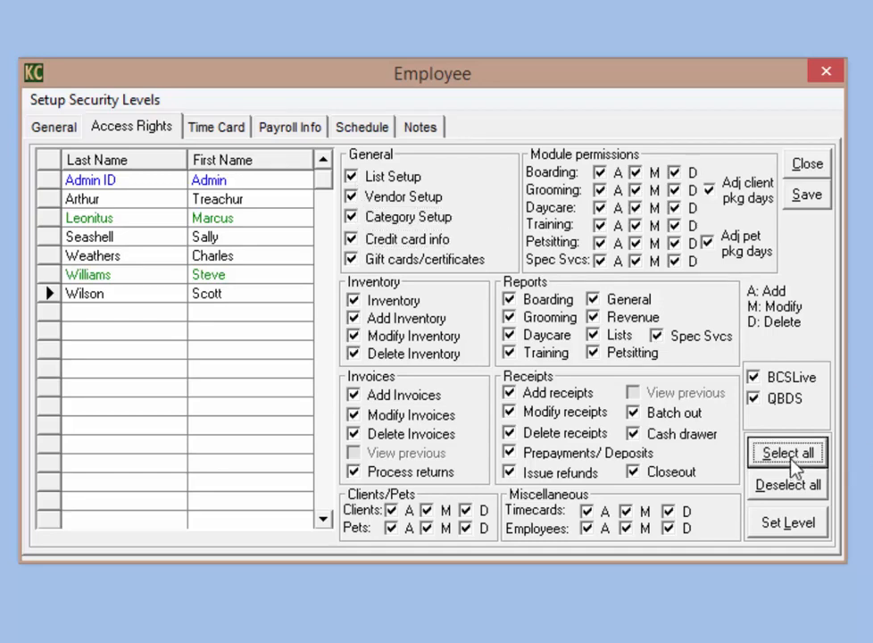
left_click(790, 497)
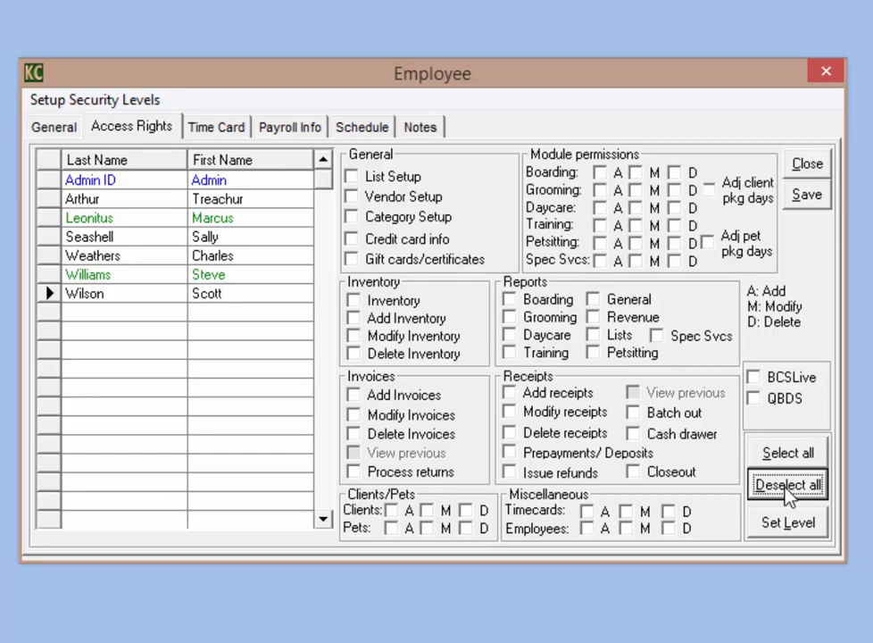
left_click(791, 457)
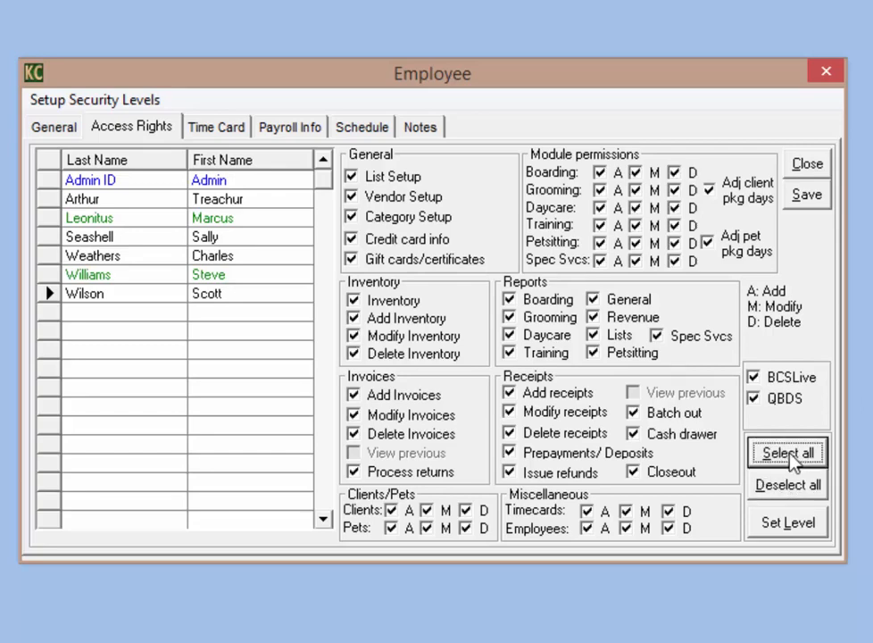
left_click(508, 353)
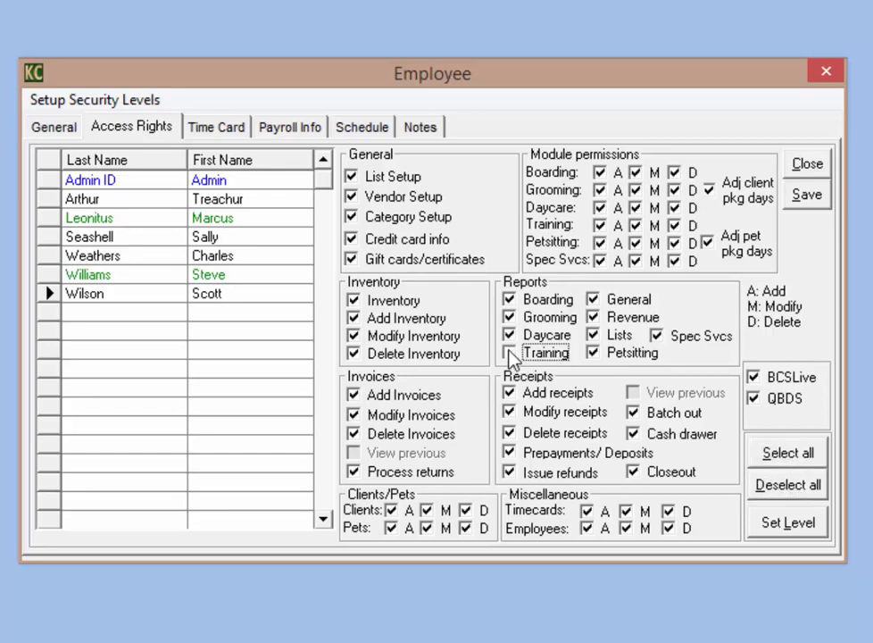
left_click(509, 335)
left_click(509, 317)
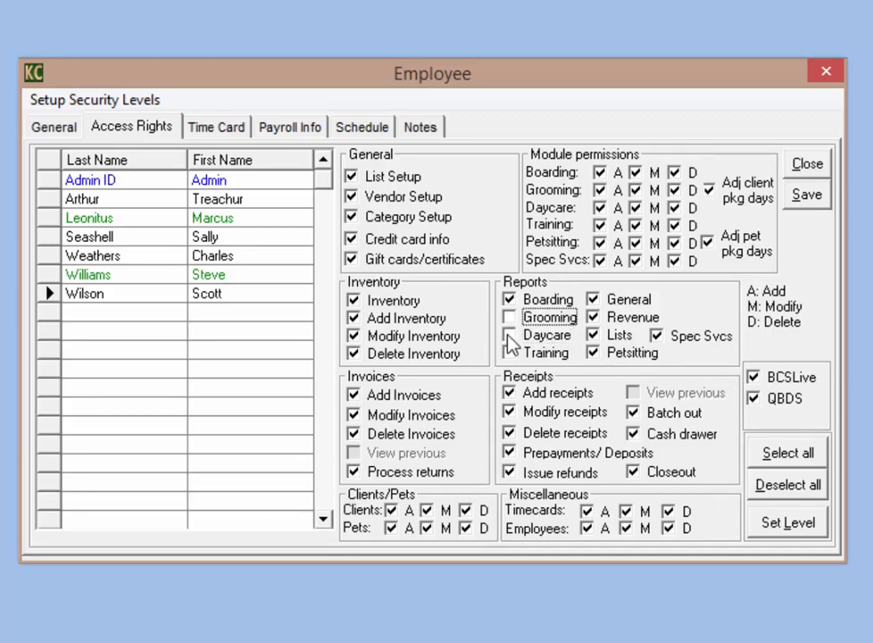
left_click(788, 465)
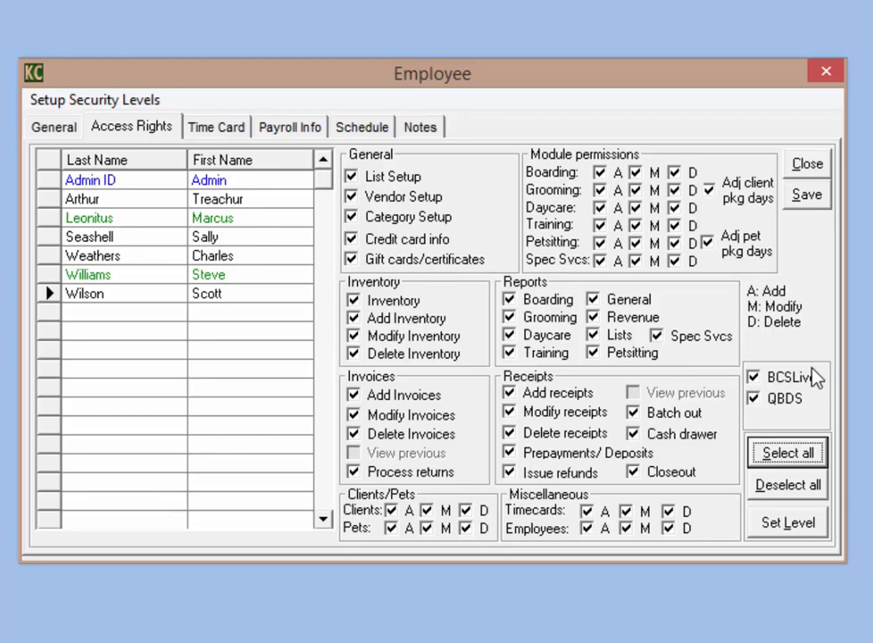
left_click(74, 103)
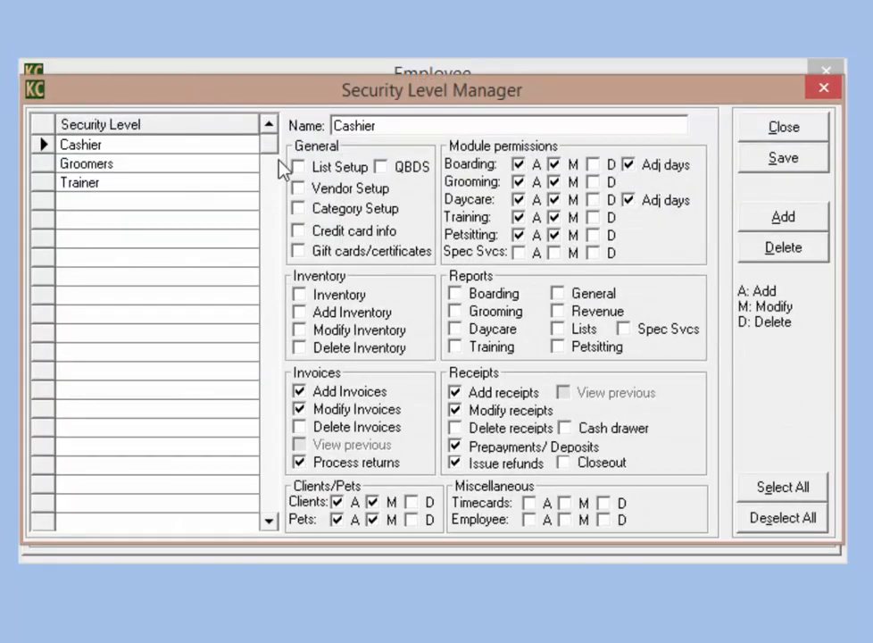
left_click(130, 154)
left_click(133, 170)
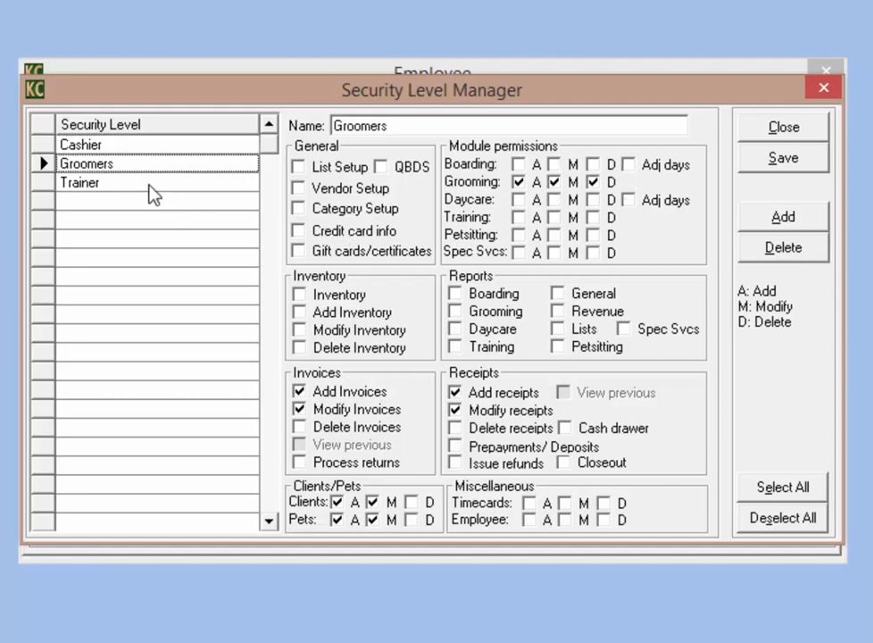
left_click(153, 190)
left_click(150, 187)
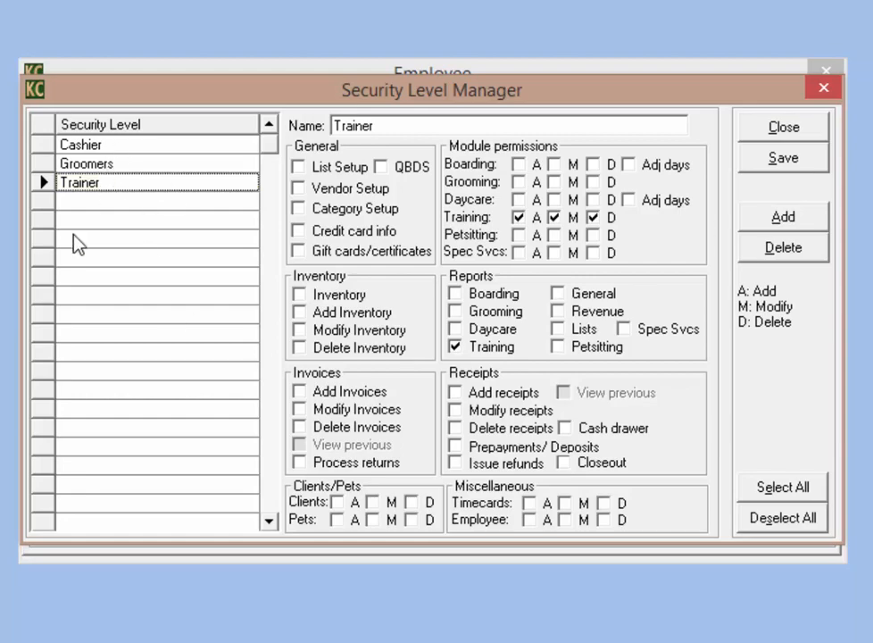
left_click(787, 129)
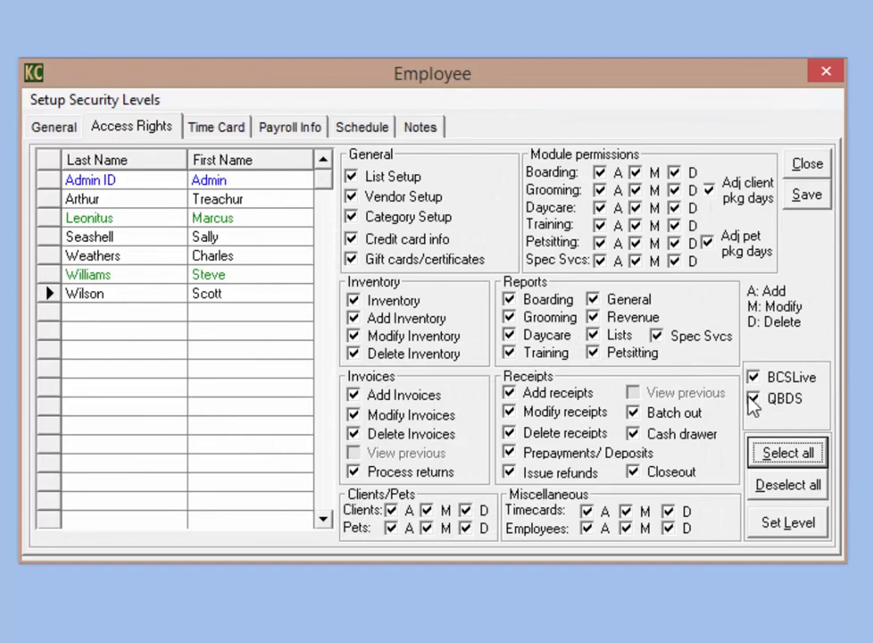
Step: Apply the Groomers predefined security level to the employee
left_click(786, 524)
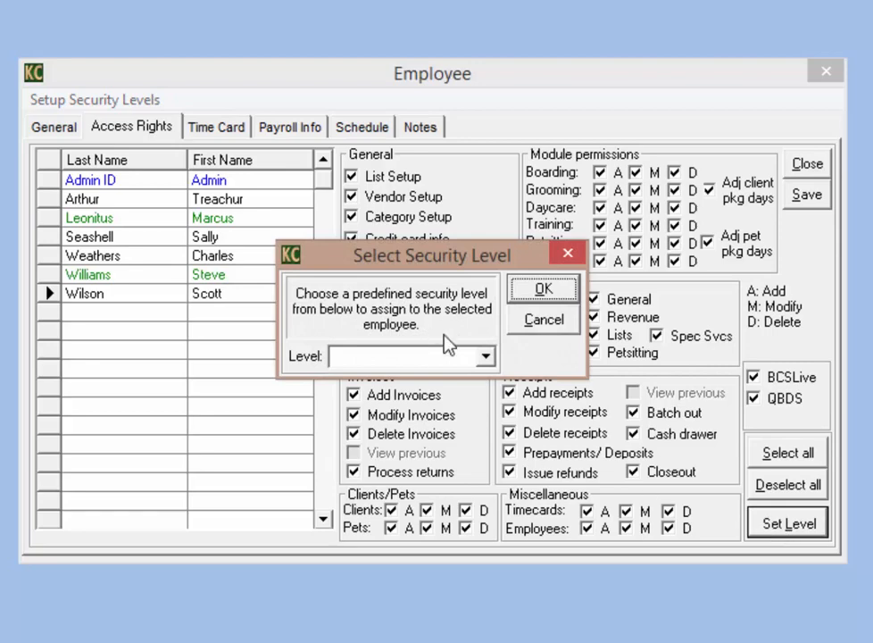
left_click(486, 360)
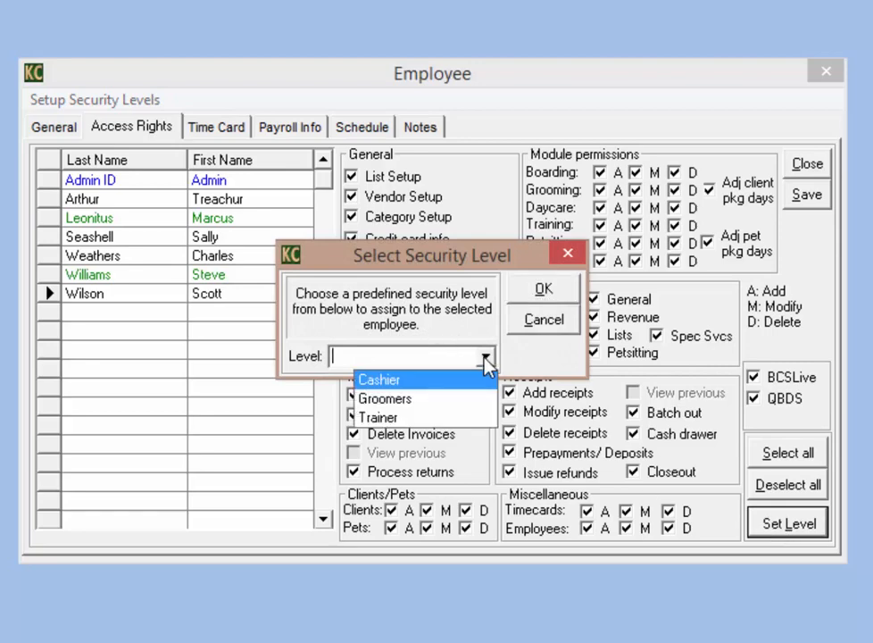
left_click(412, 399)
left_click(545, 295)
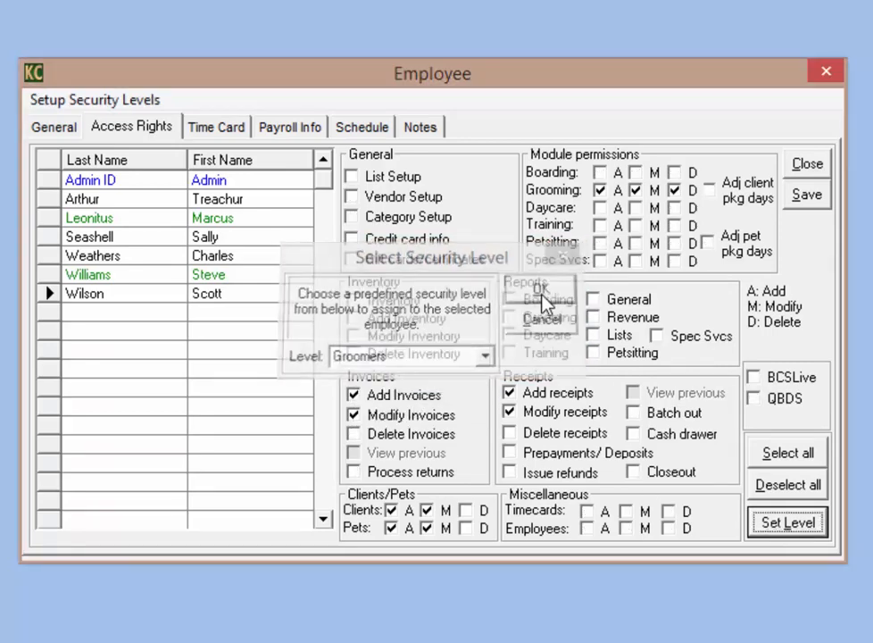
Step: Adjust Training, Petsitting, report and receipt permissions, then Select all and save the access rights
left_click(602, 225)
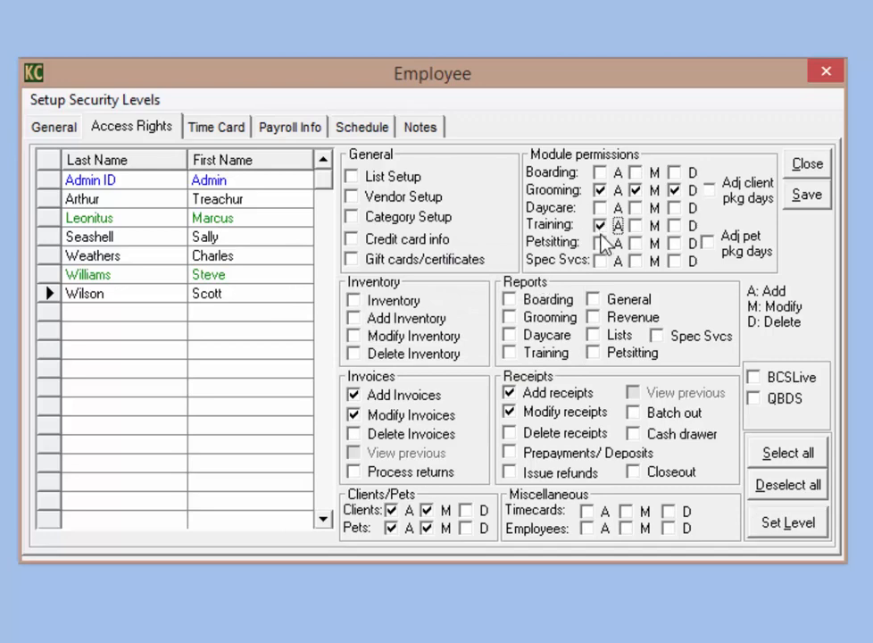
left_click(602, 242)
left_click(635, 243)
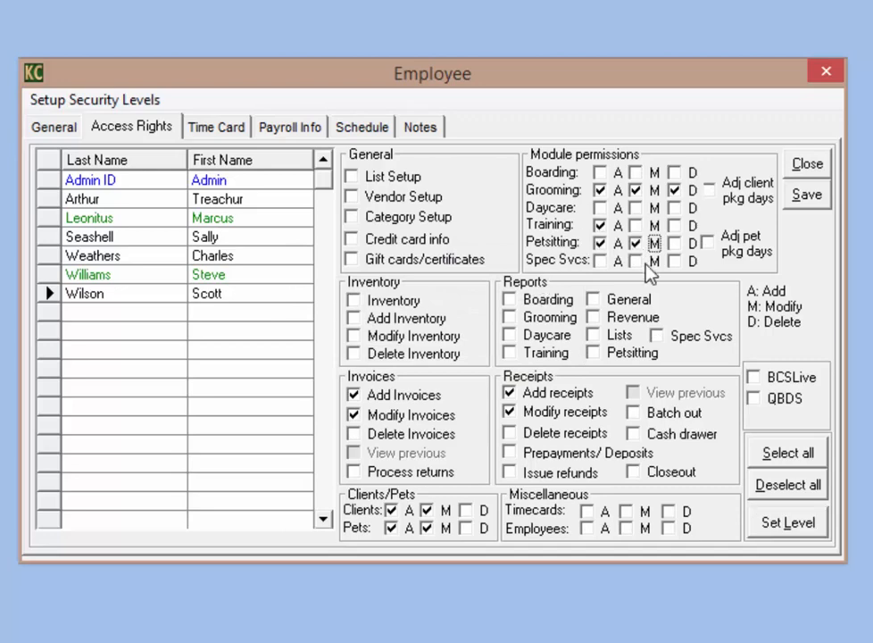
left_click(509, 317)
left_click(510, 393)
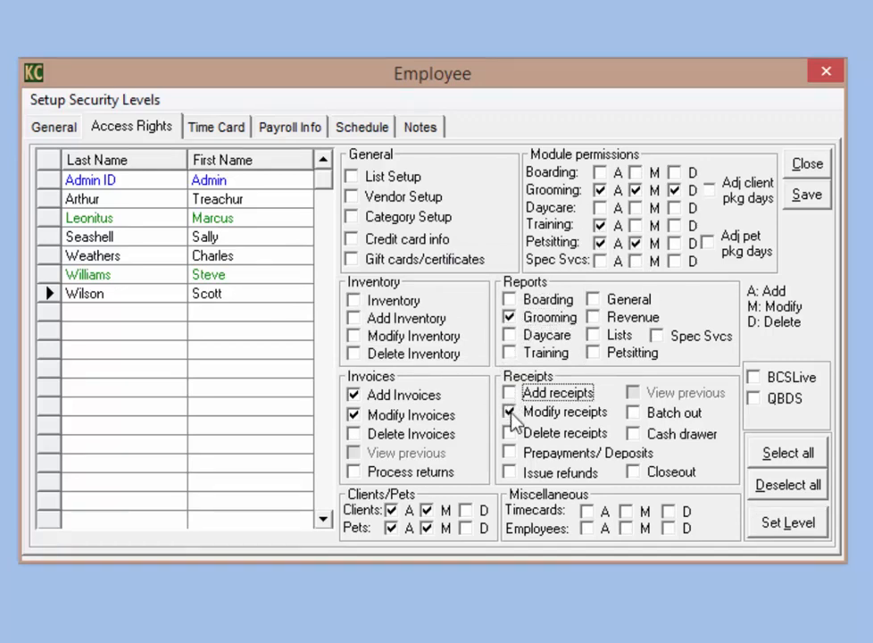
left_click(510, 411)
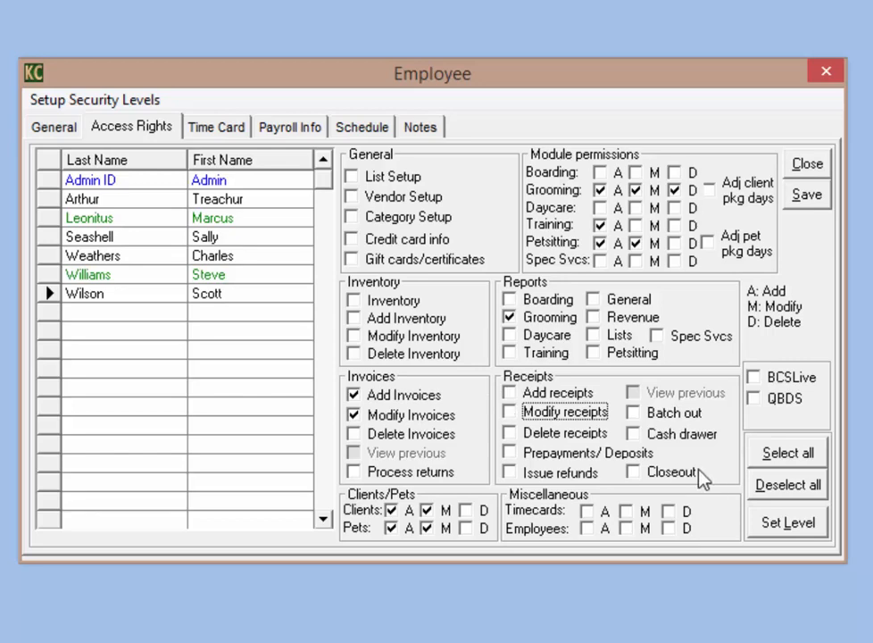
left_click(787, 461)
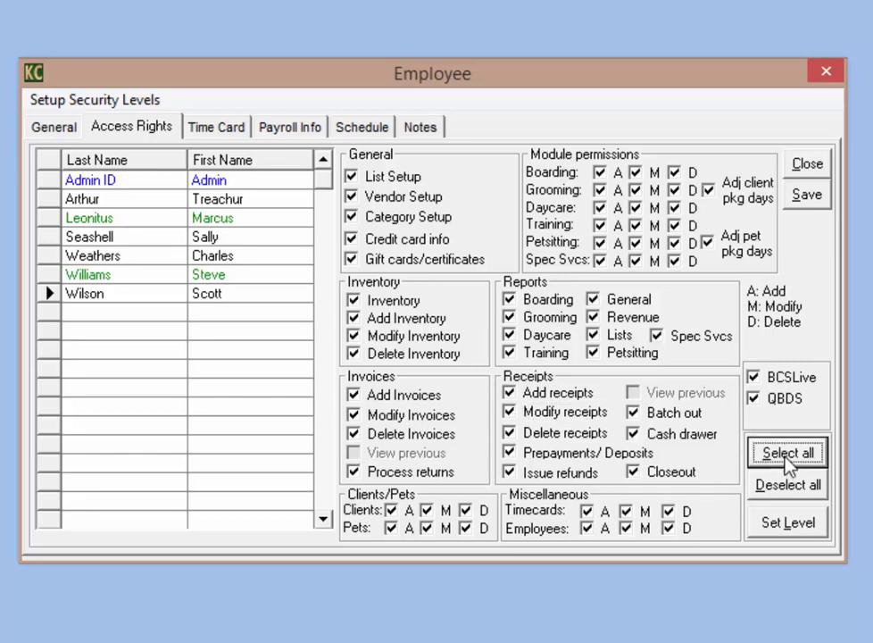
left_click(817, 200)
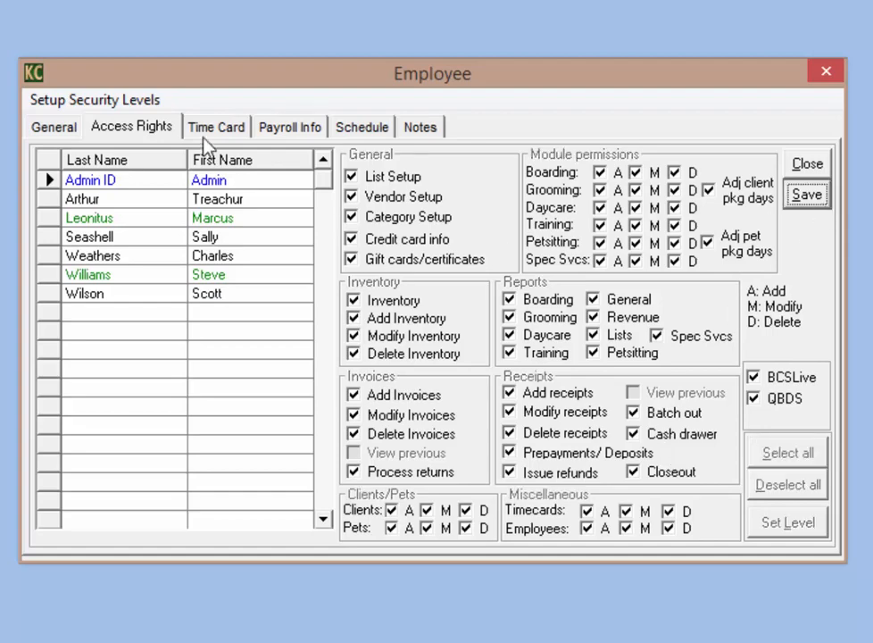
Step: On the General tab, mark the bottom employee as Administrative, save, and close the Employee window
left_click(53, 129)
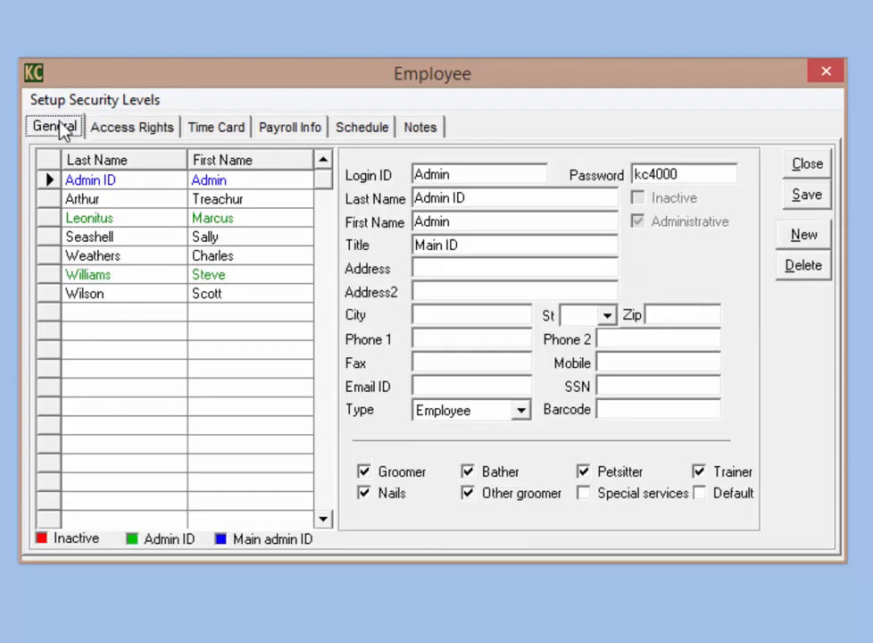
left_click(170, 302)
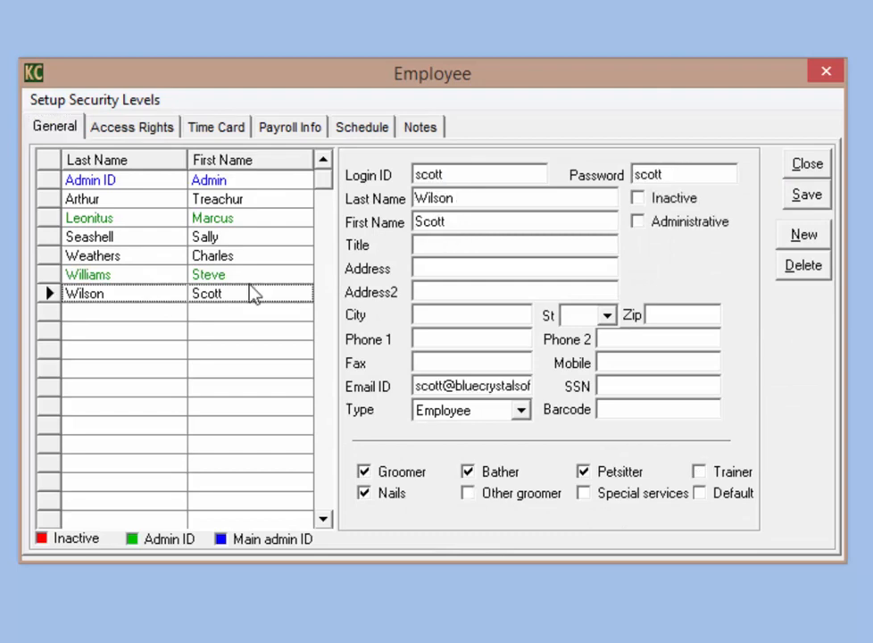
left_click(638, 223)
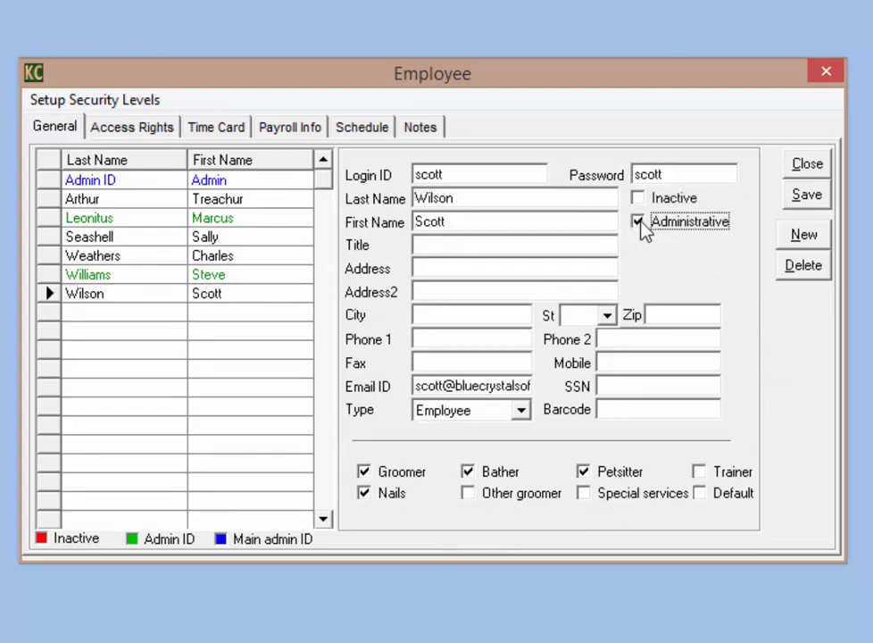
left_click(800, 198)
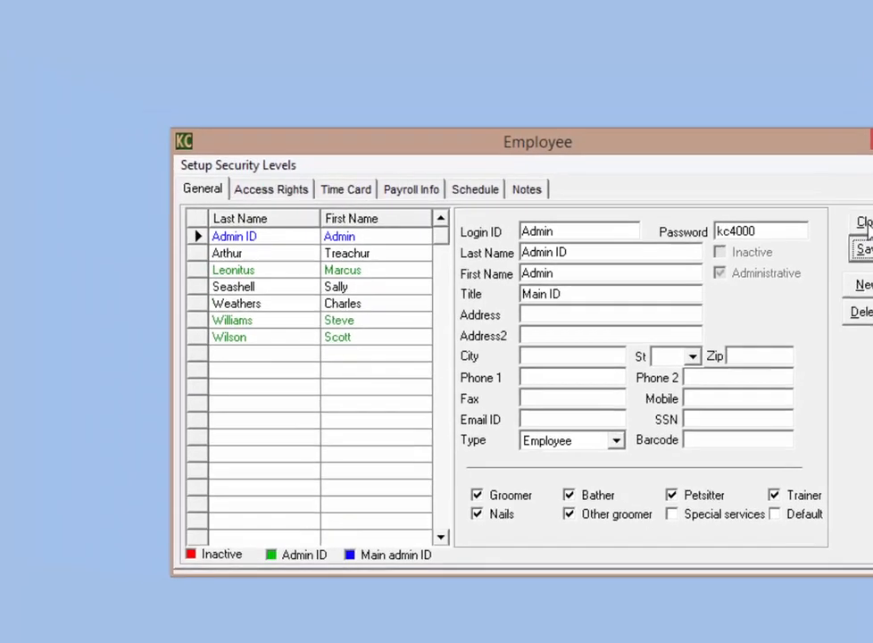
left_click(808, 165)
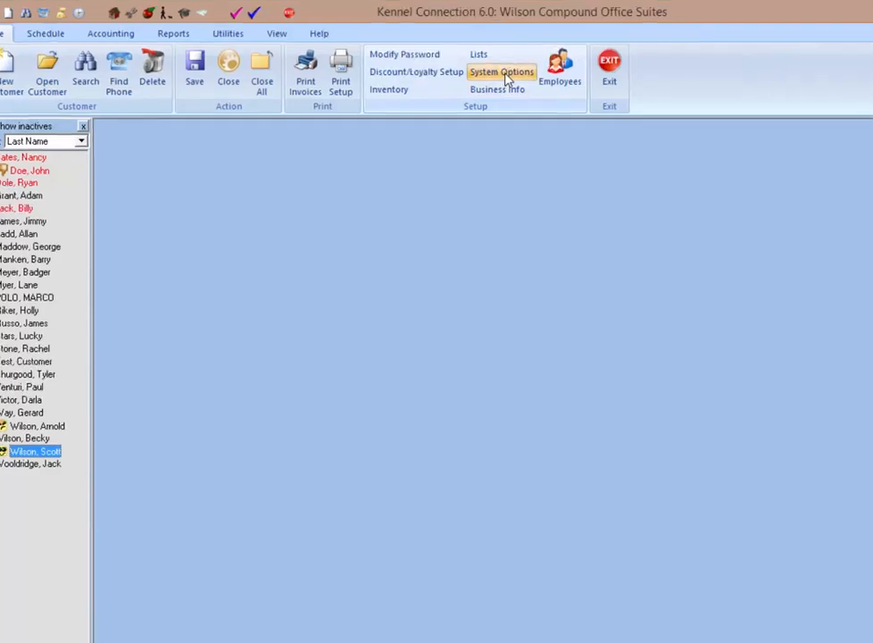
Step: Enable 'Use administration login' in System Options and apply the setting
left_click(521, 85)
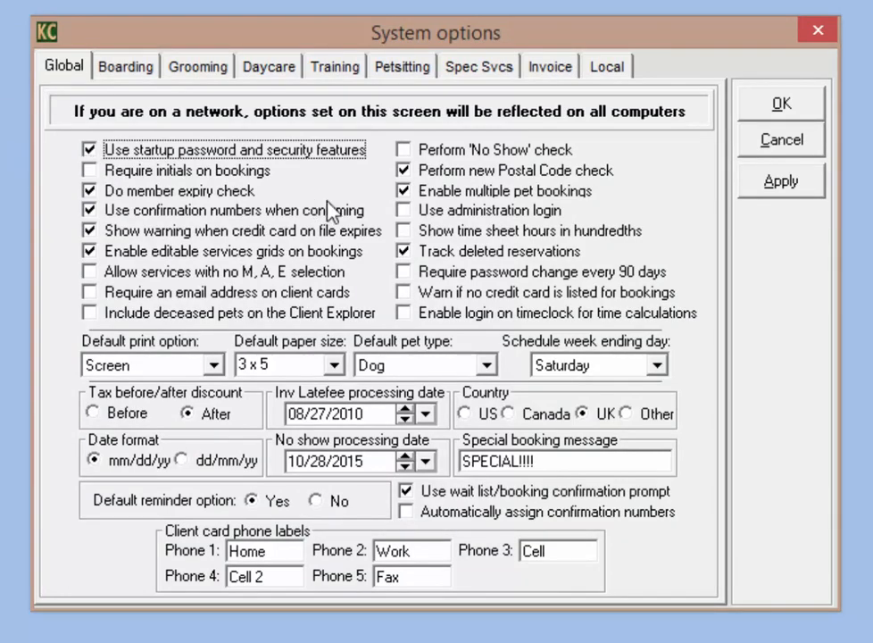
left_click(404, 212)
left_click(784, 185)
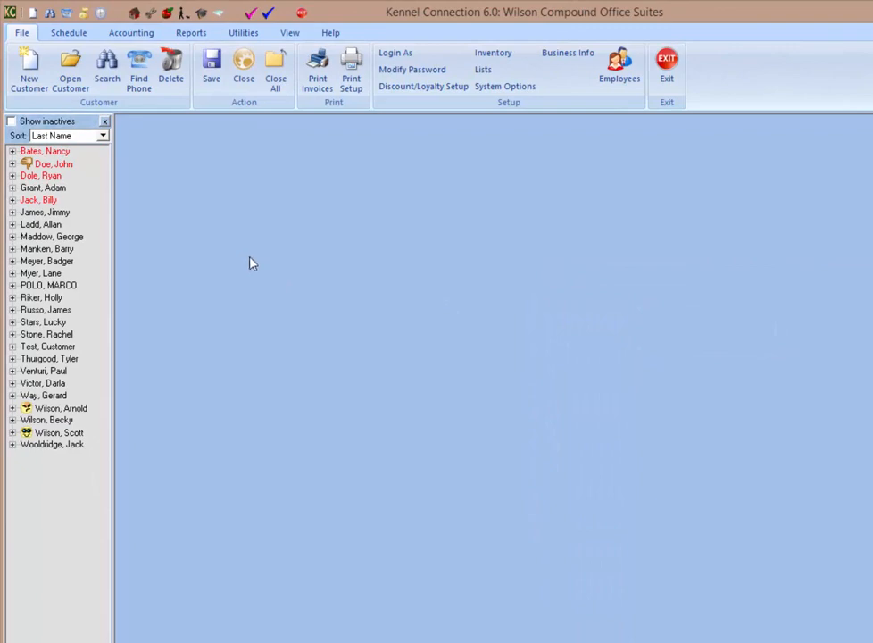
Step: Use Login As, closing open windows, and sign in with a password
left_click(395, 53)
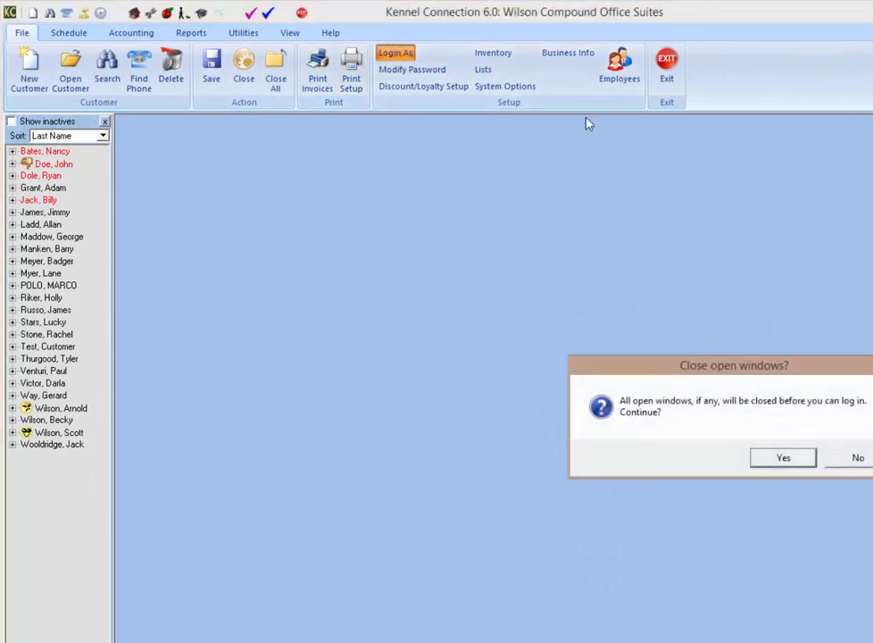
left_click(788, 458)
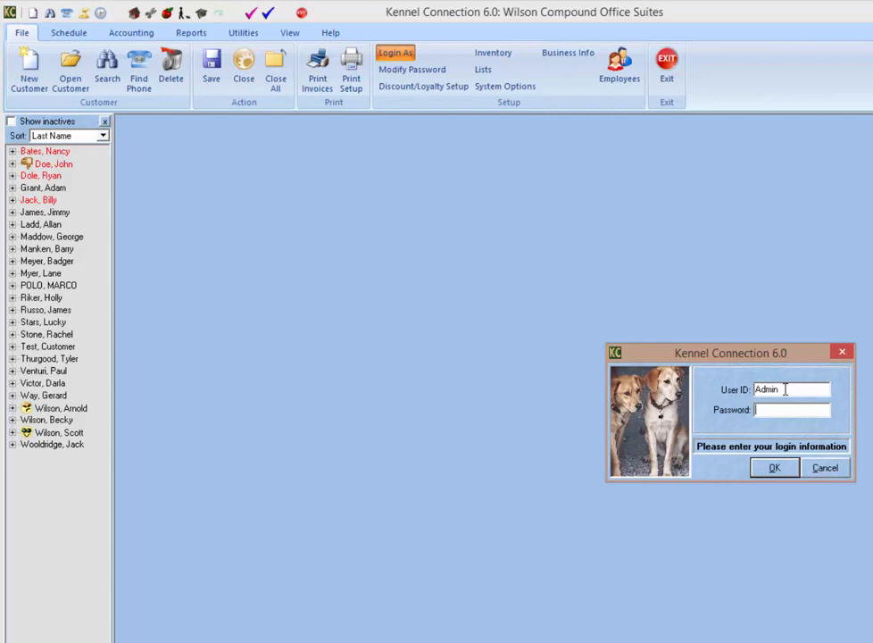
type("*****")
key("Return")
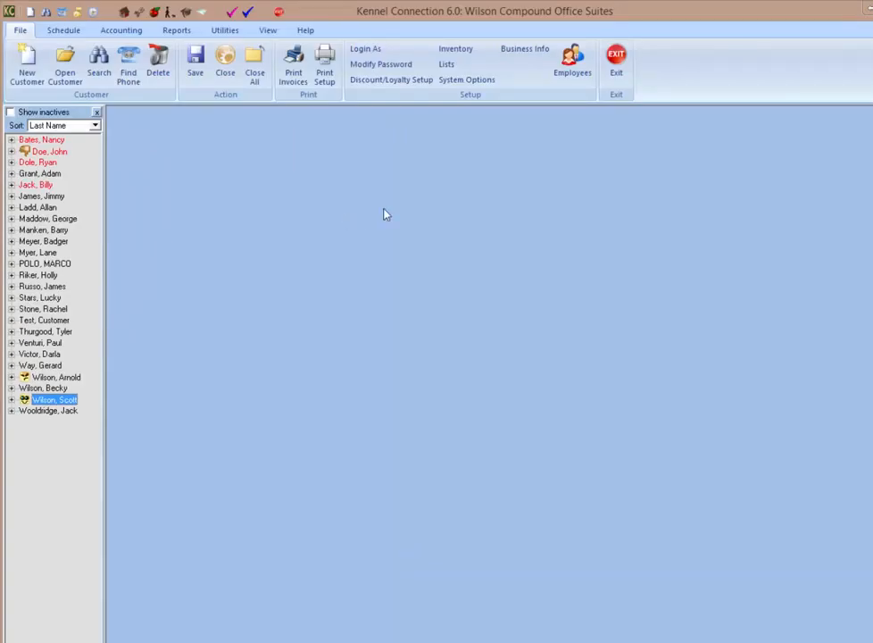
Step: Repeat Login As, closing open windows, and sign in with the Admin password
left_click(372, 51)
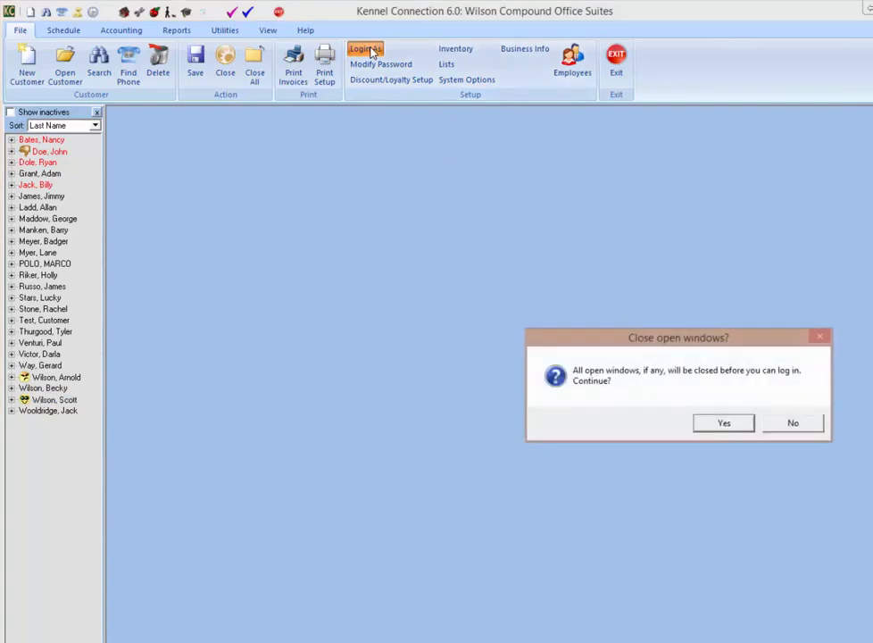
left_click(724, 426)
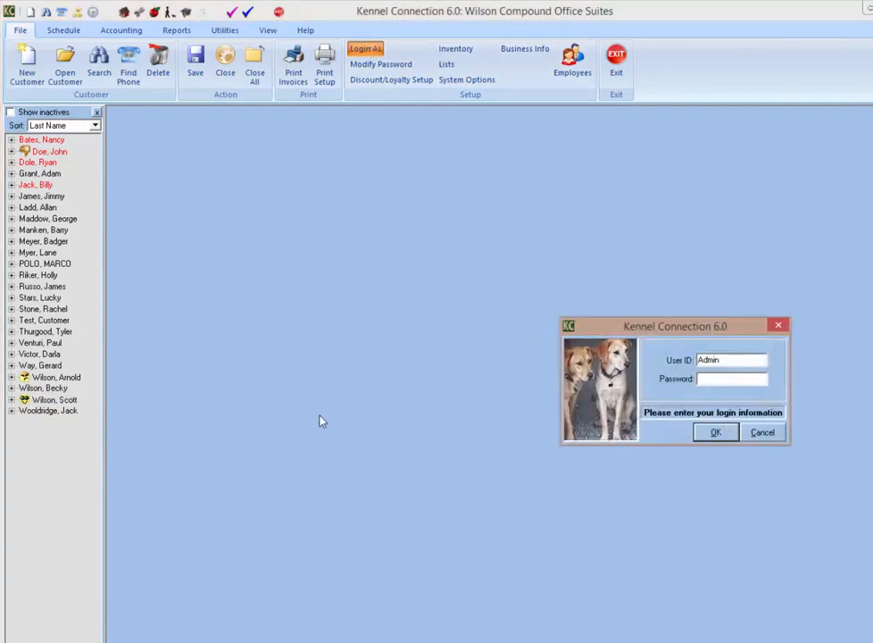
type("******")
key("Return")
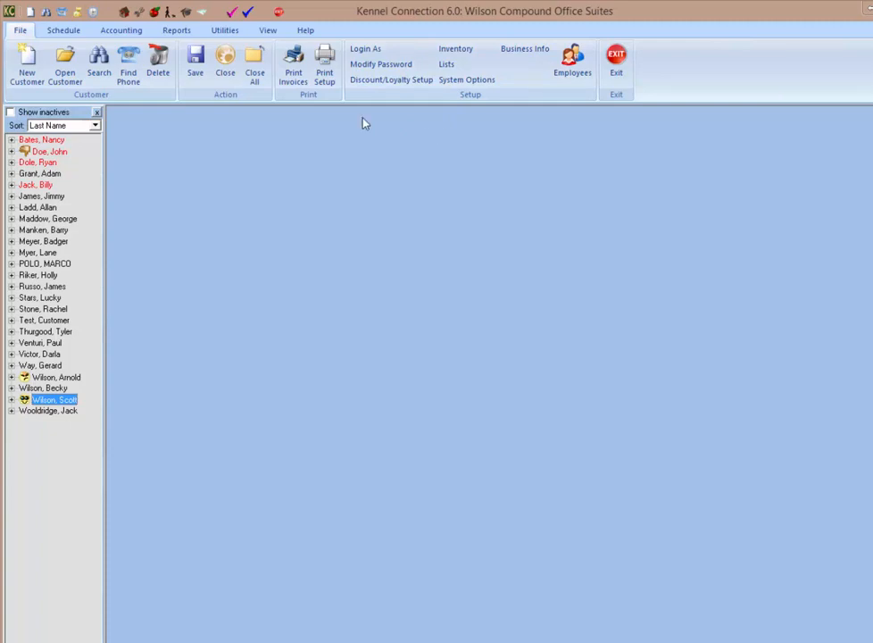
left_click(574, 69)
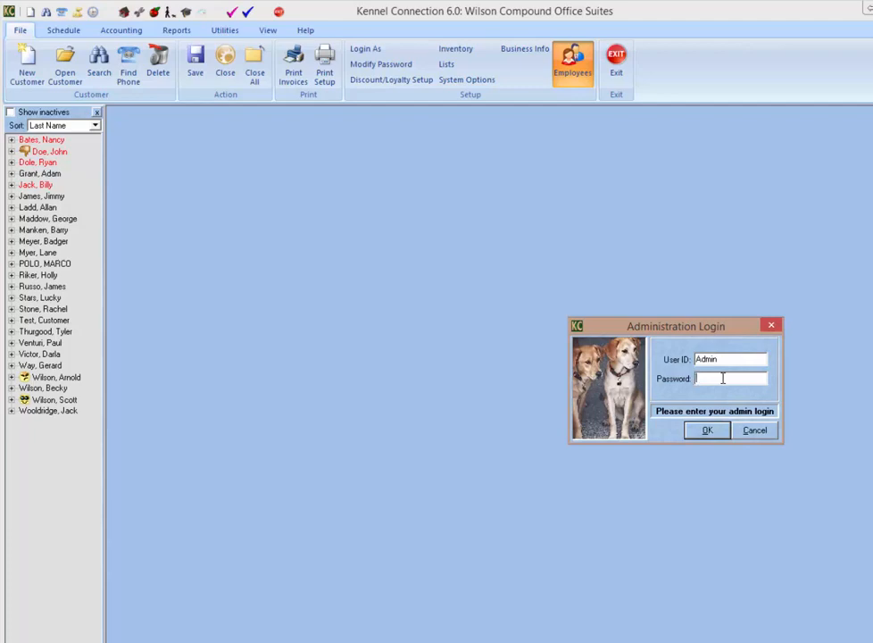
type("*")
type("****")
left_click(708, 430)
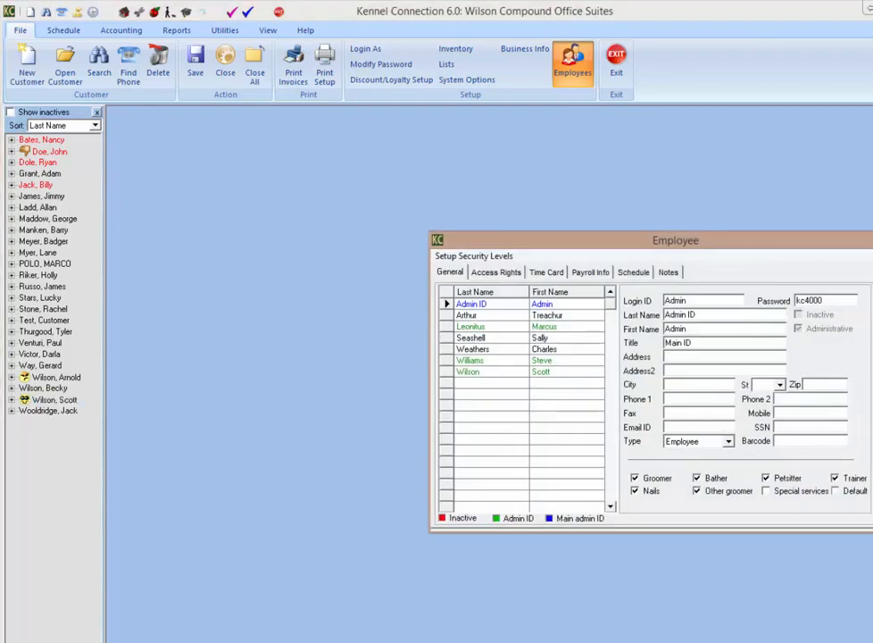
key("Escape")
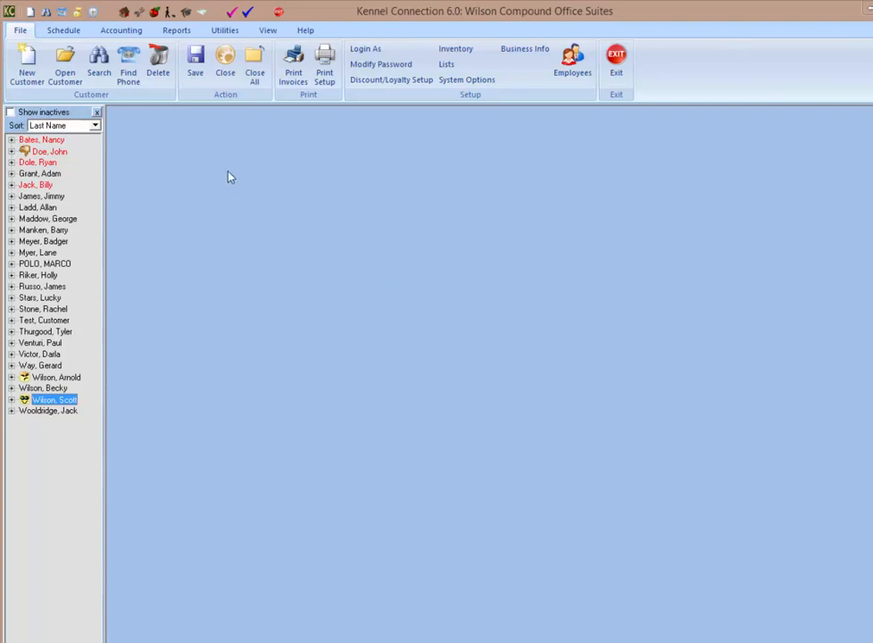
Step: Open the Audit Trail as admin, inspect the GiftCert deletion entry, then close it
left_click(223, 33)
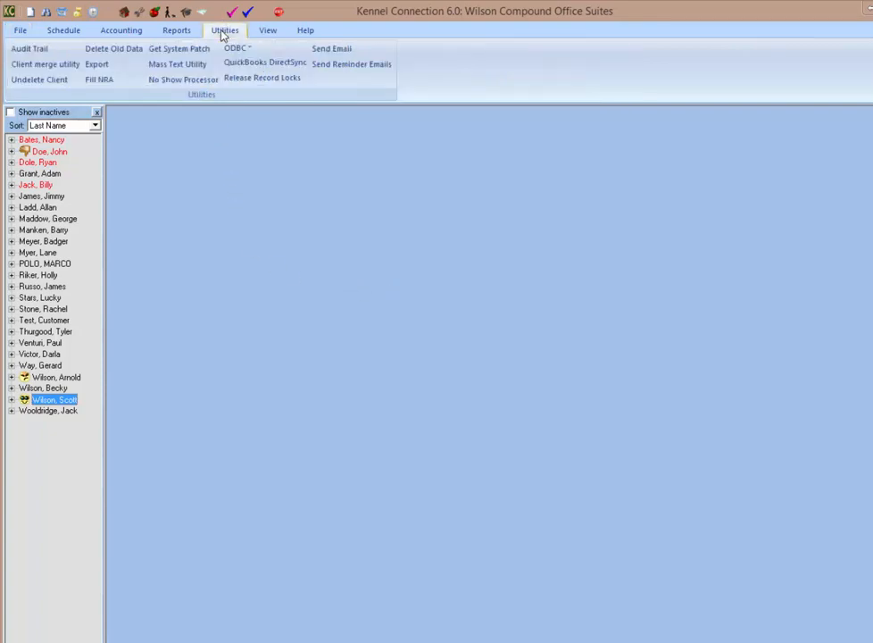
left_click(23, 50)
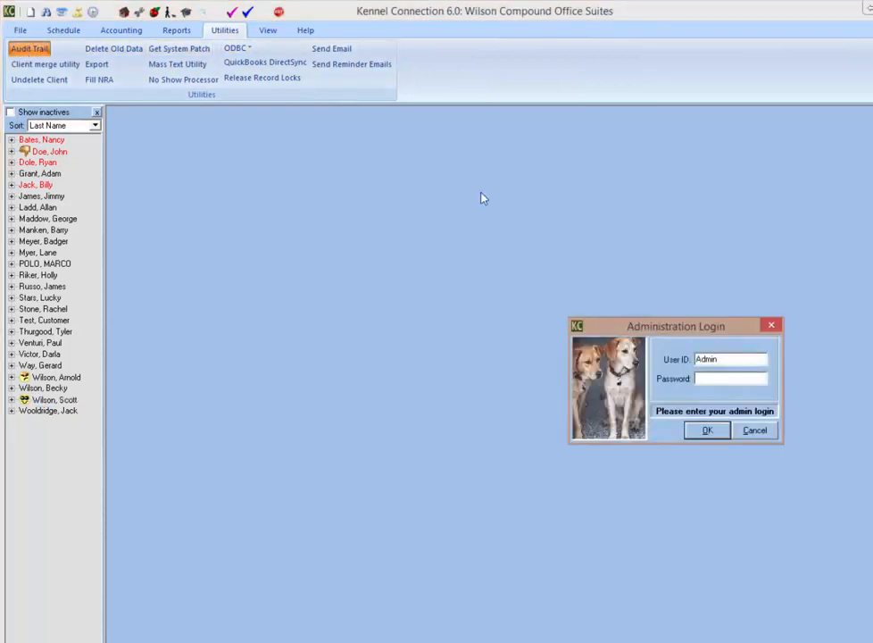
type("*****")
key("Return")
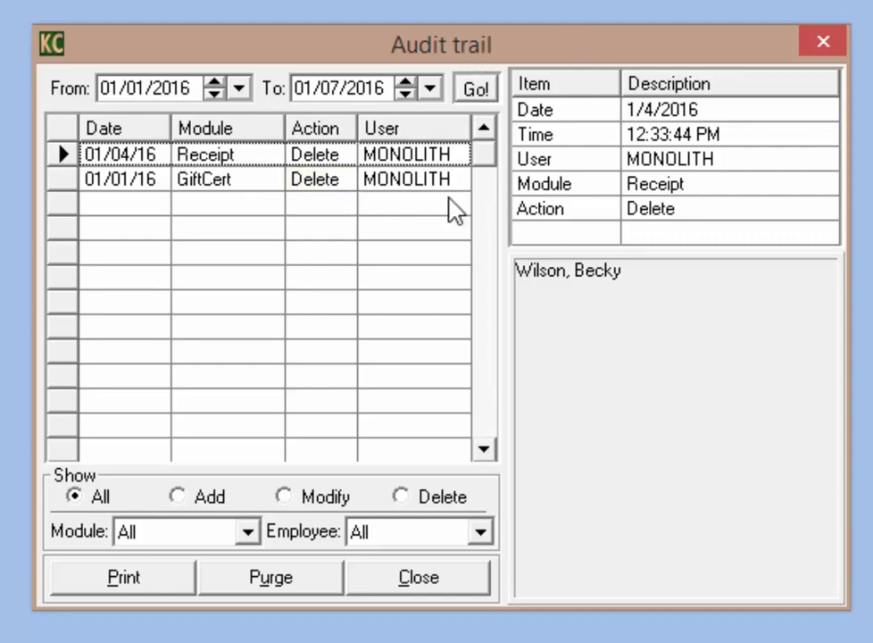
left_click(332, 186)
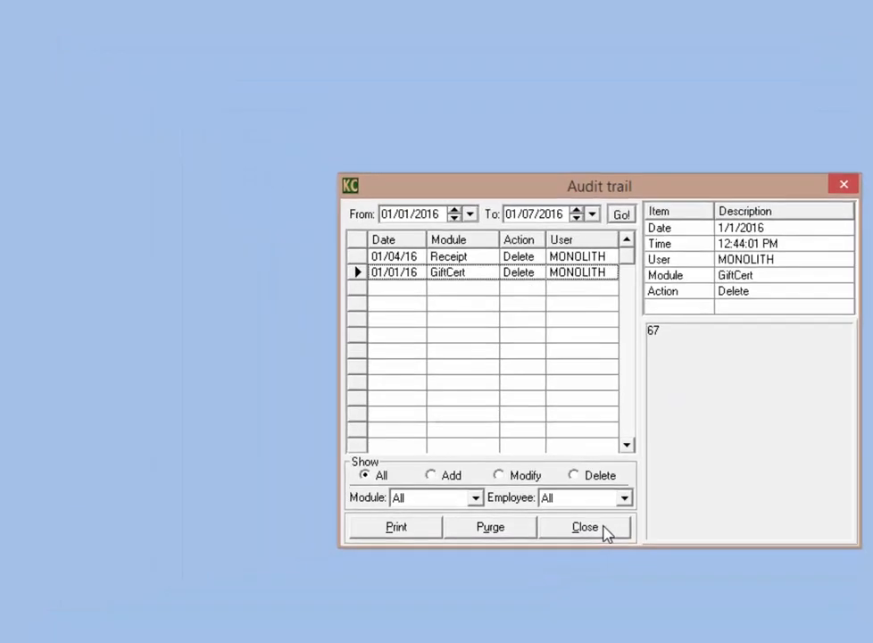
left_click(604, 530)
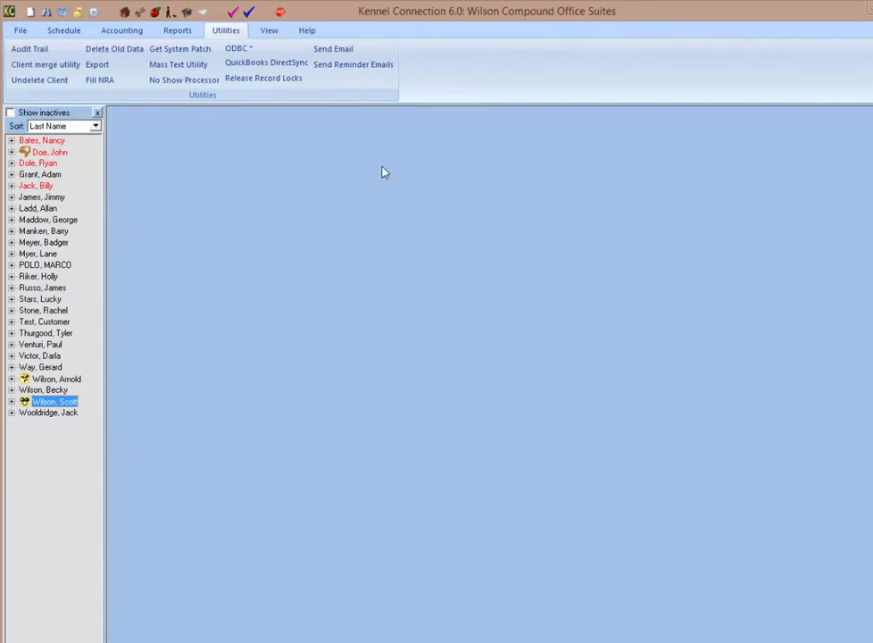
Step: Open Employees as admin and check each employee's empty time card for week ending 01/09/2016
left_click(20, 30)
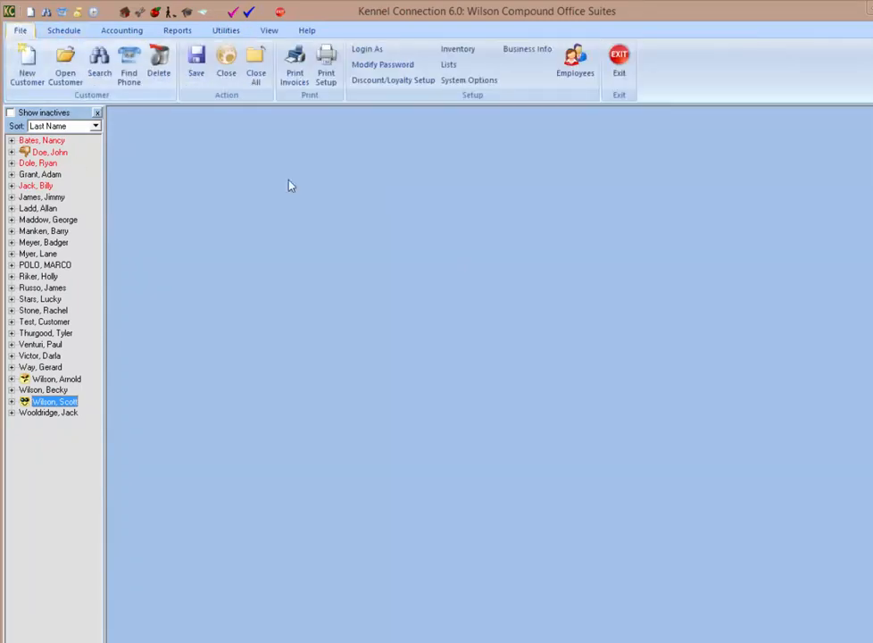
left_click(571, 74)
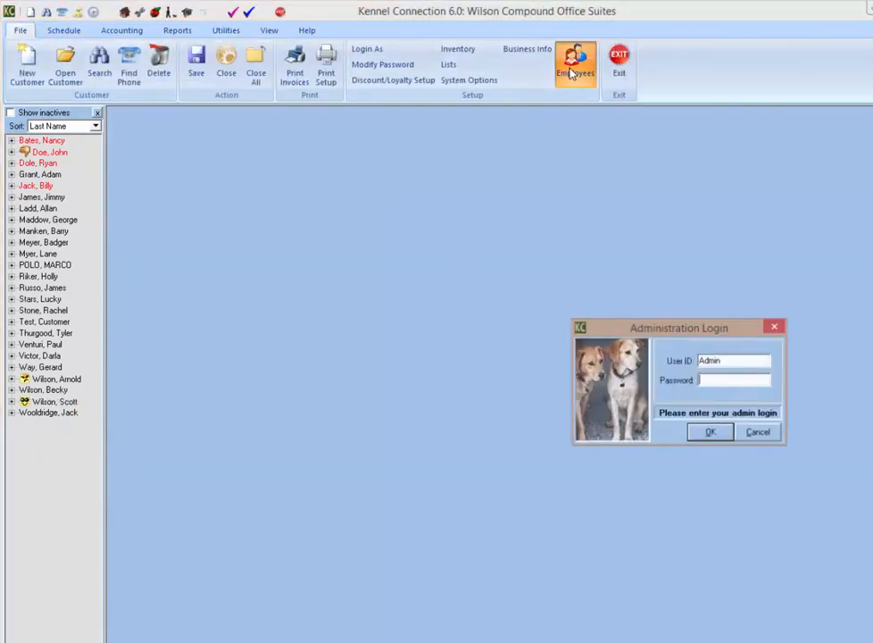
type("******")
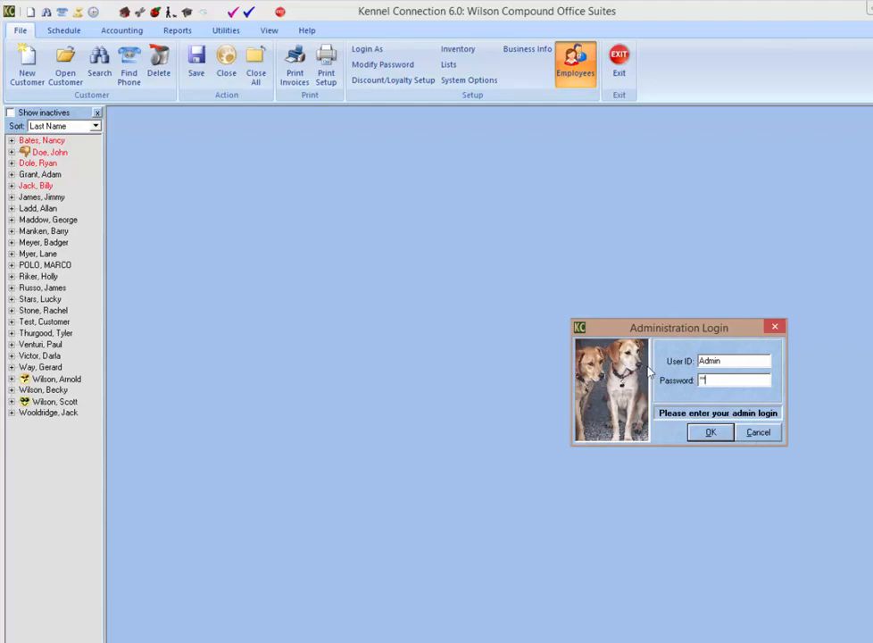
key("Return")
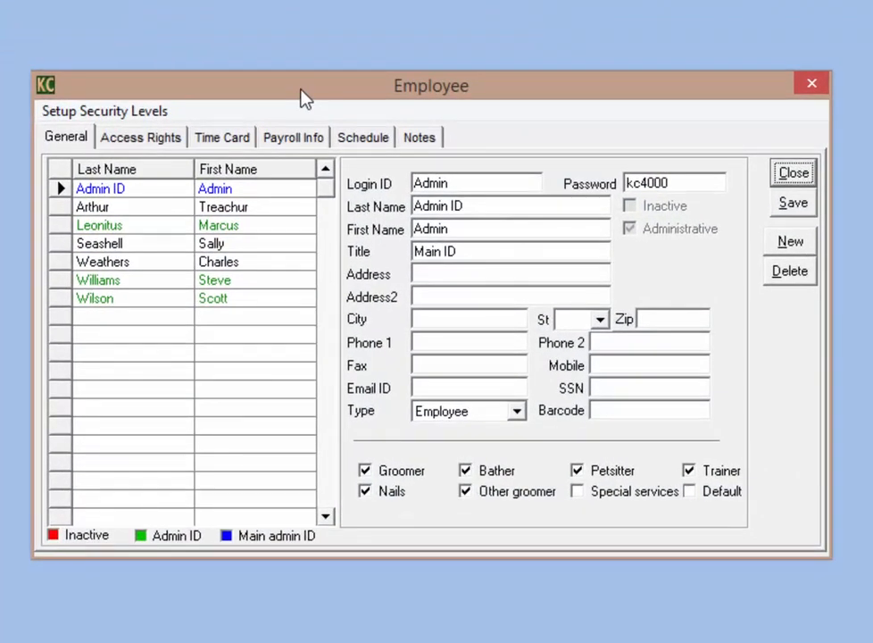
left_click(221, 141)
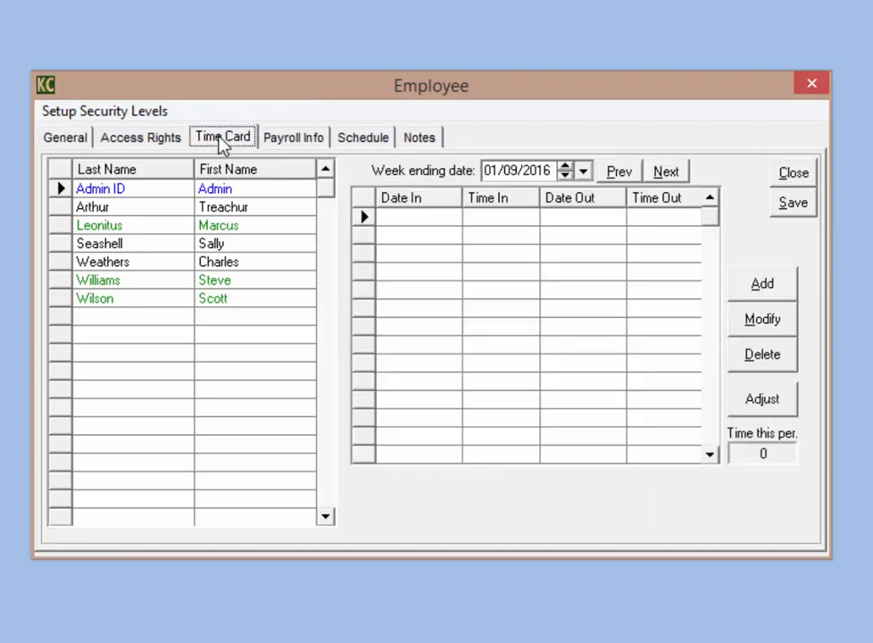
left_click(166, 208)
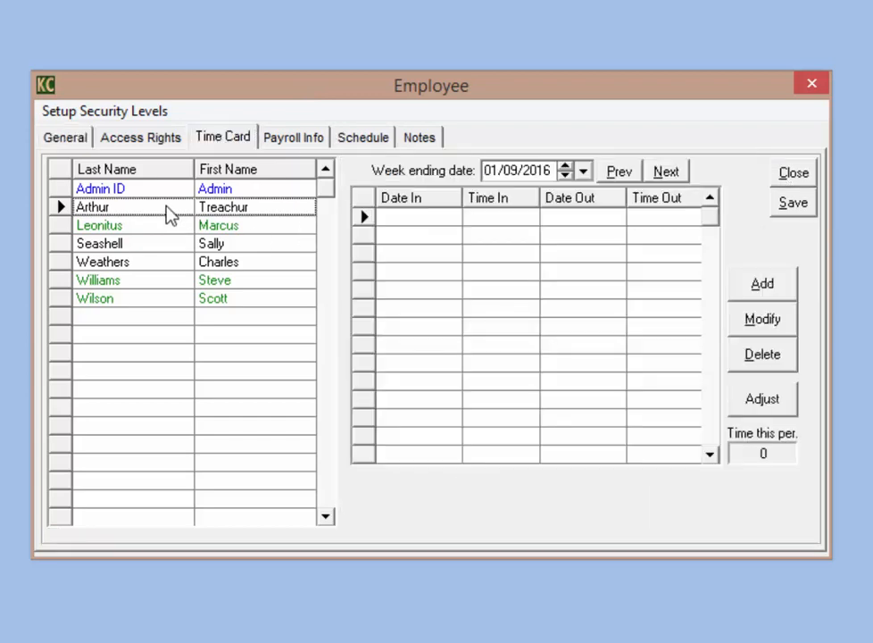
left_click(167, 207)
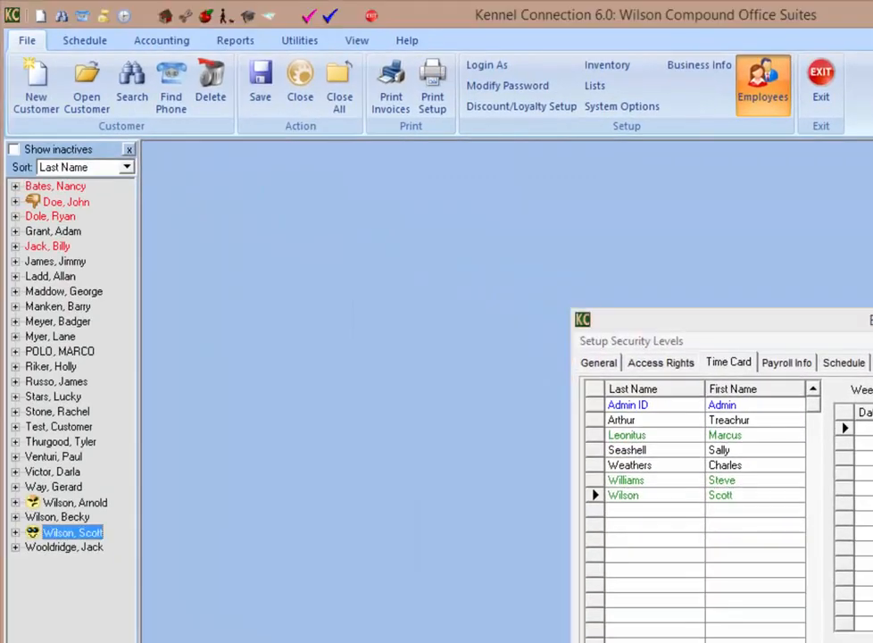
left_click(872, 642)
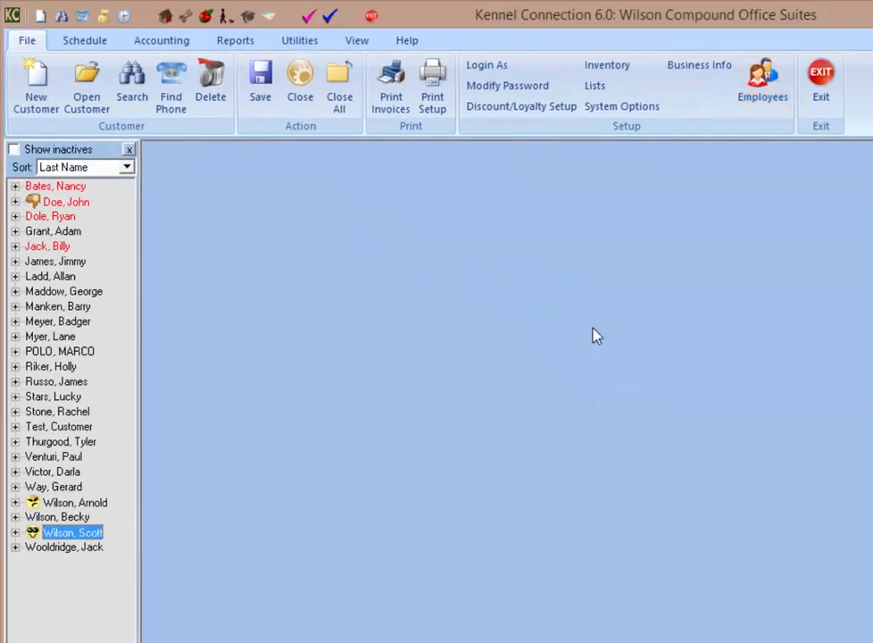
Step: Punch the new employee in at 3:24 PM on the Time Clock, then close it
left_click(160, 49)
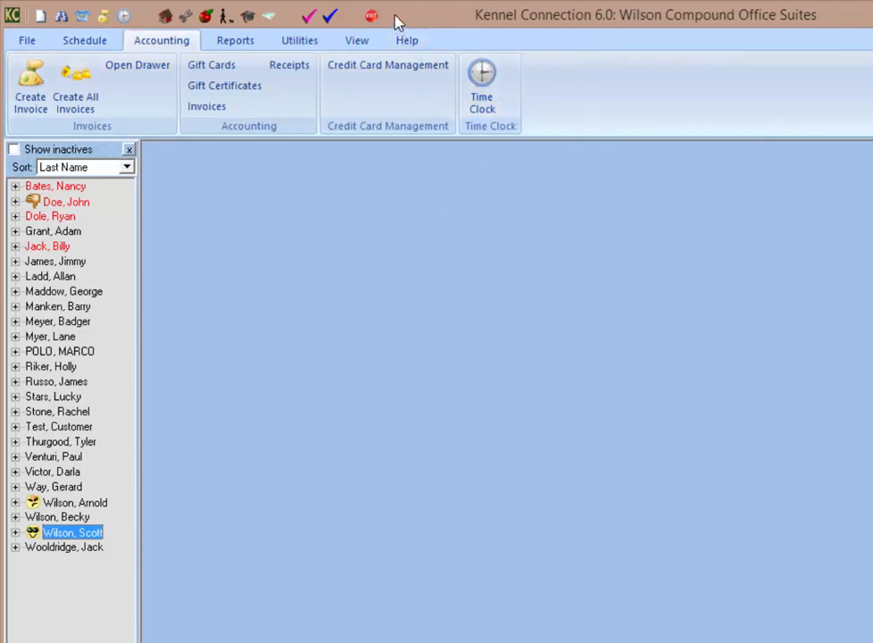
left_click(125, 19)
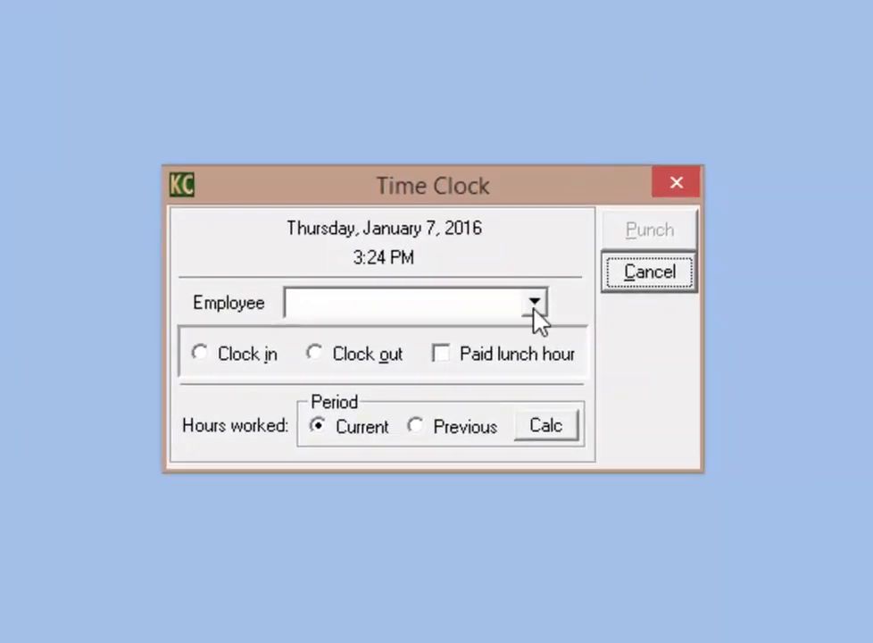
left_click(534, 303)
left_click(421, 385)
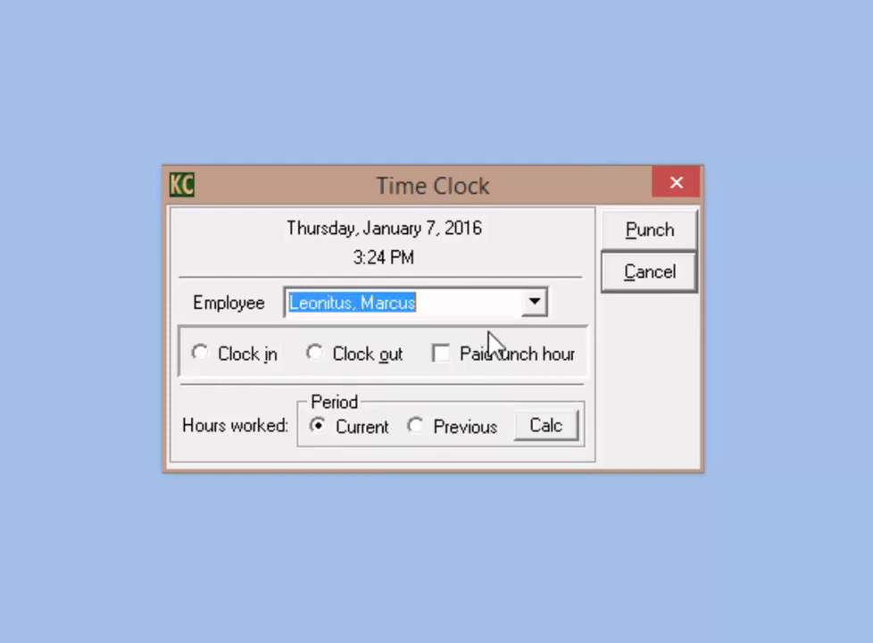
left_click(534, 303)
left_click(359, 487)
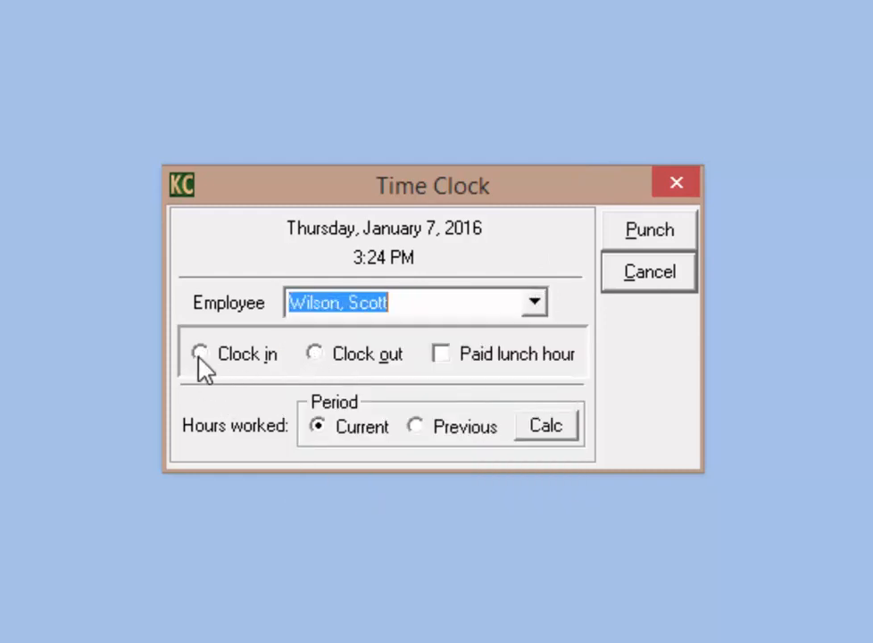
left_click(200, 355)
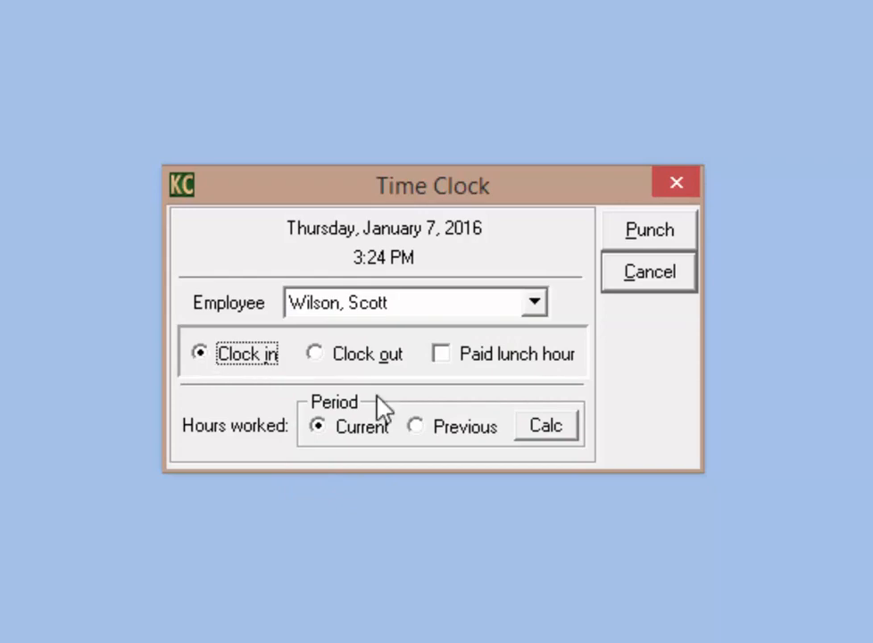
left_click(651, 233)
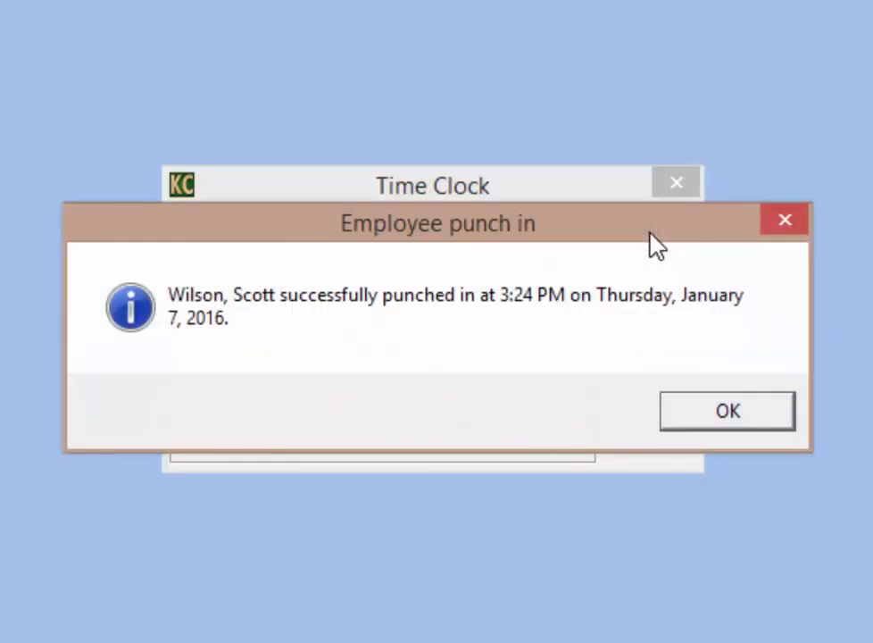
left_click(732, 415)
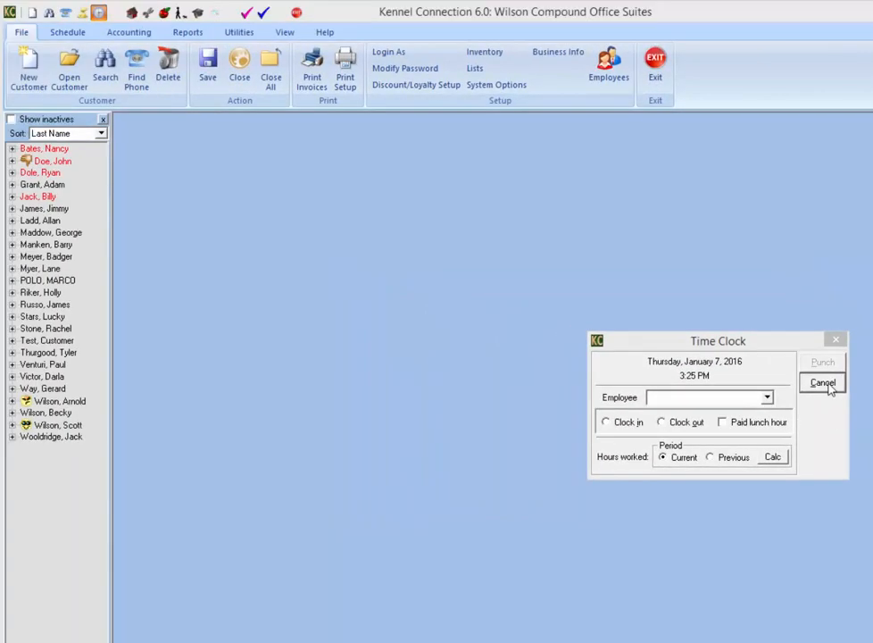
left_click(828, 386)
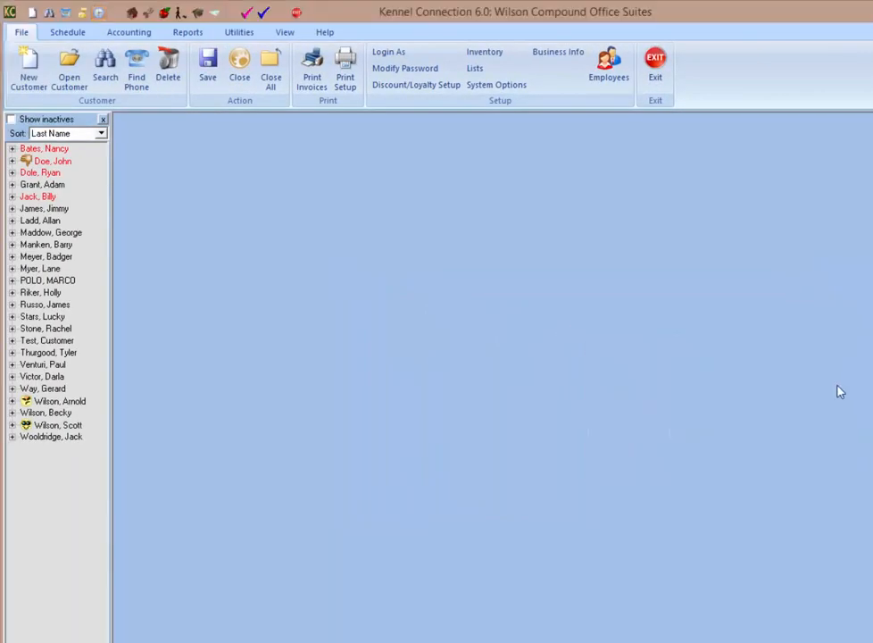
Step: As admin, enable 'Enable login on timeclock for time calculations' in System Options and save
left_click(516, 87)
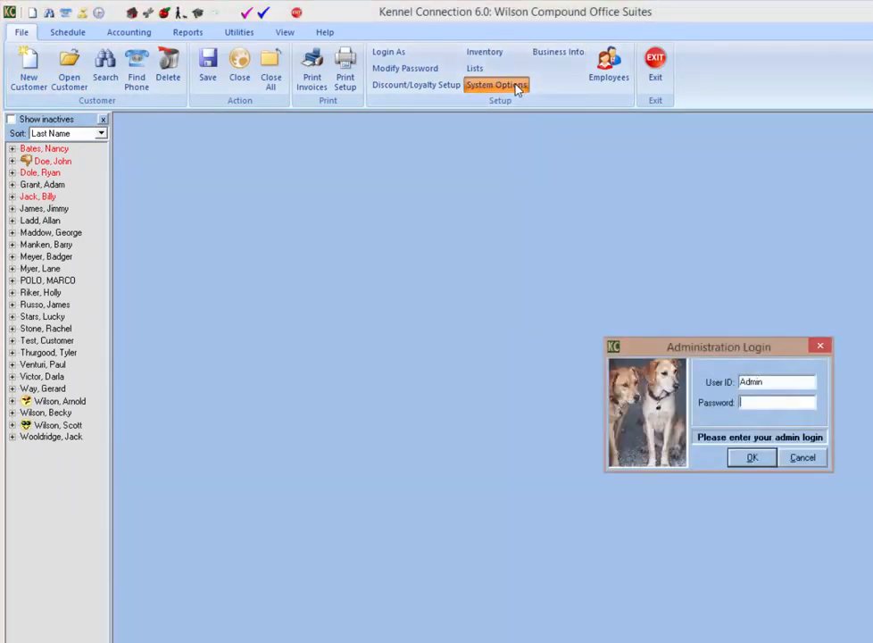
key("Return")
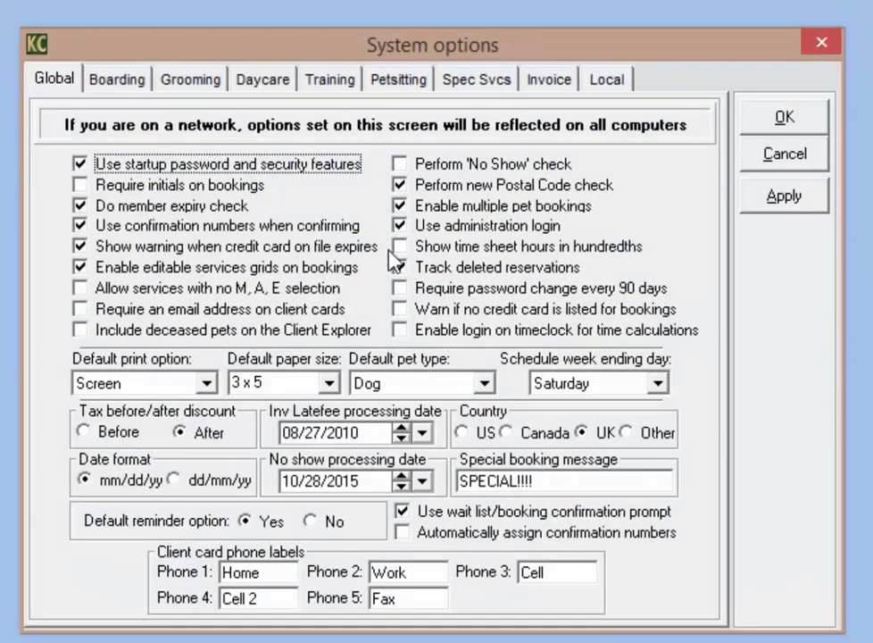
left_click(404, 332)
left_click(793, 198)
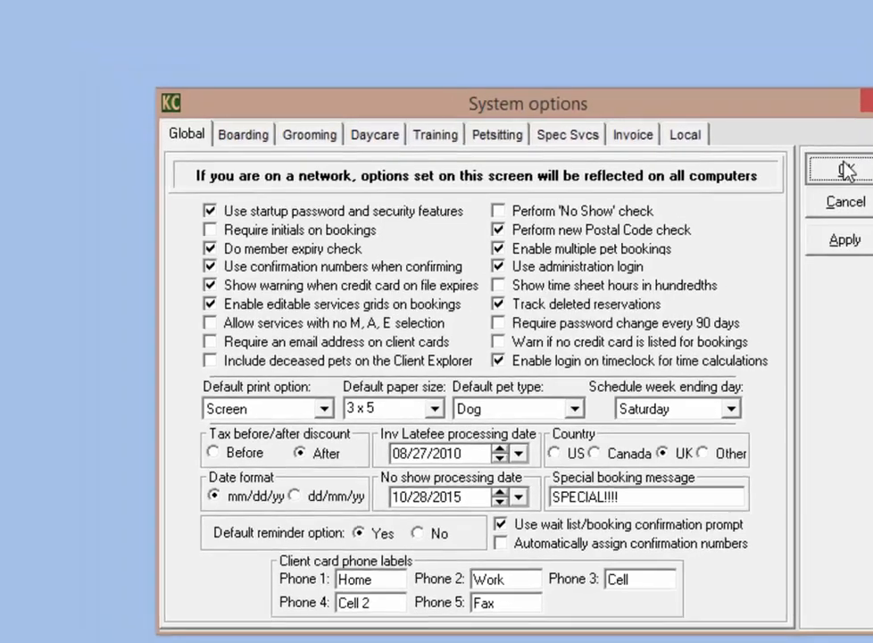
left_click(784, 119)
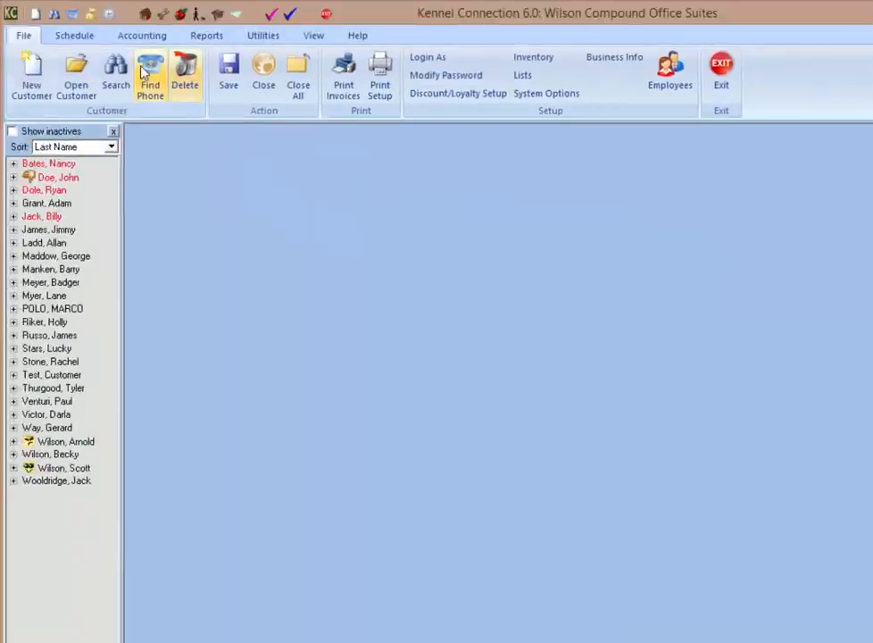
Step: Punch the new employee out at 3:26 PM, confirming with the employee's password
left_click(108, 14)
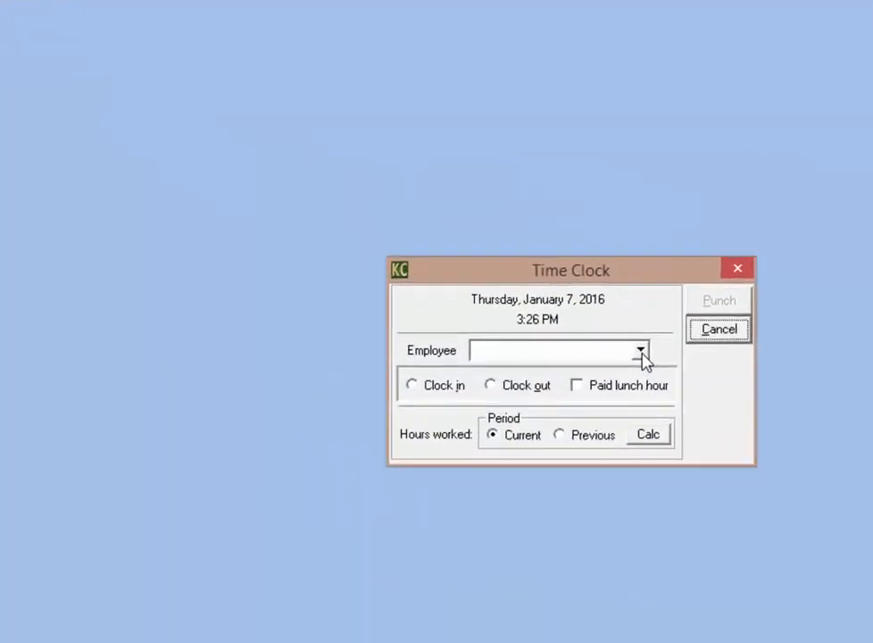
left_click(642, 352)
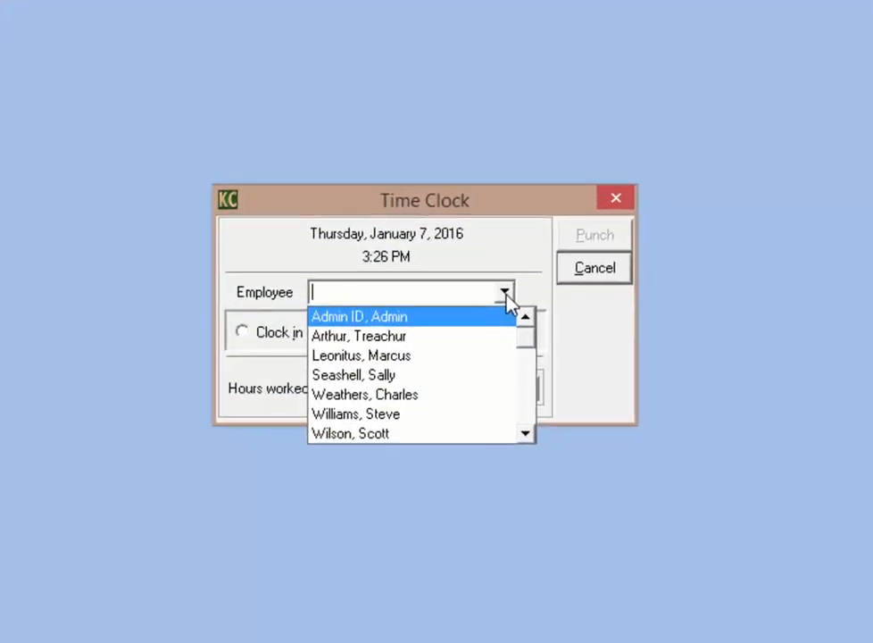
left_click(384, 437)
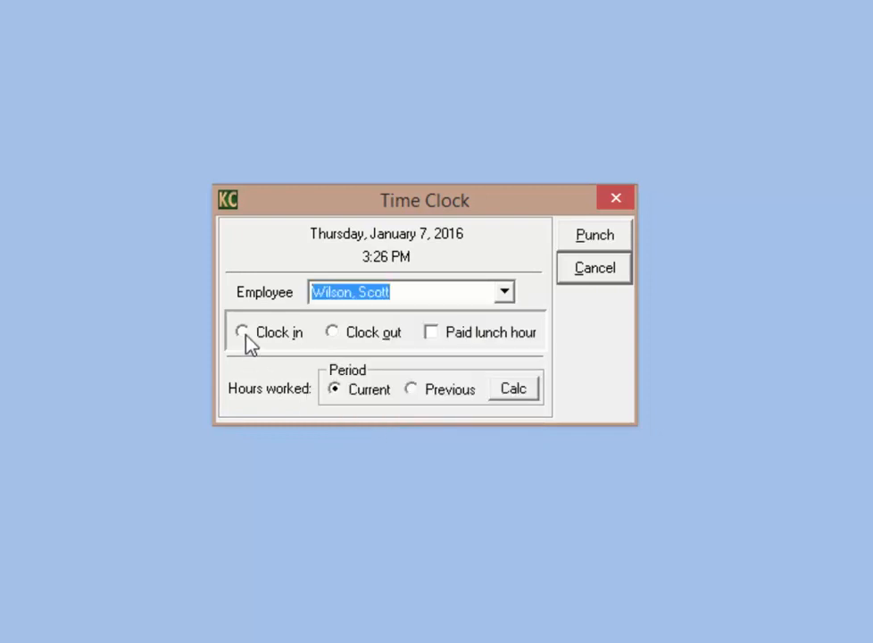
left_click(244, 335)
left_click(332, 335)
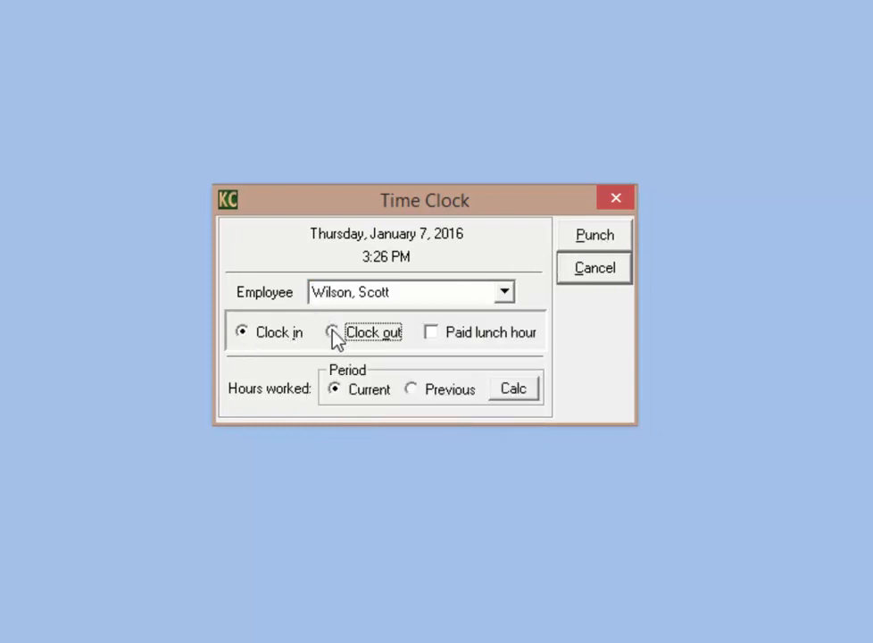
left_click(603, 242)
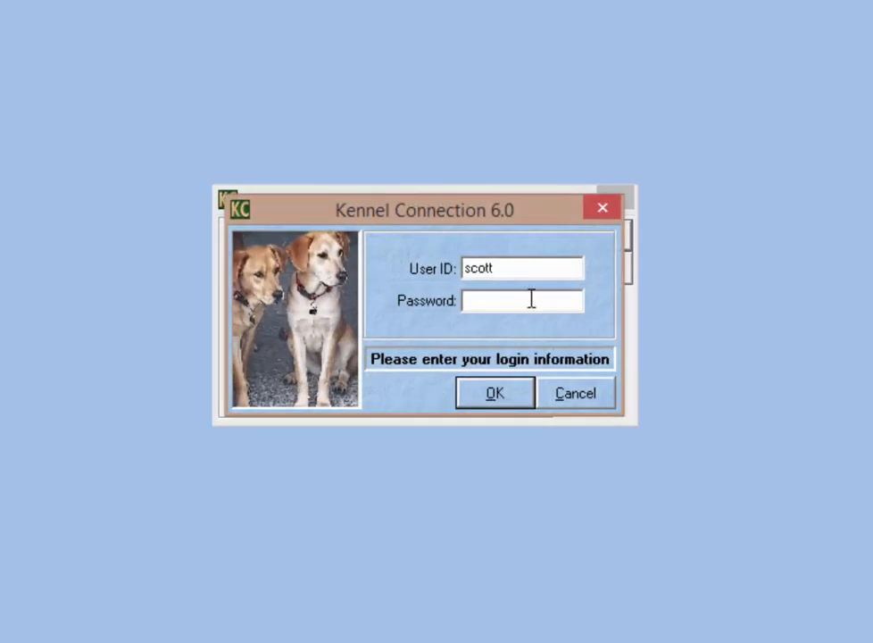
left_click(522, 306)
type("*****")
left_click(481, 402)
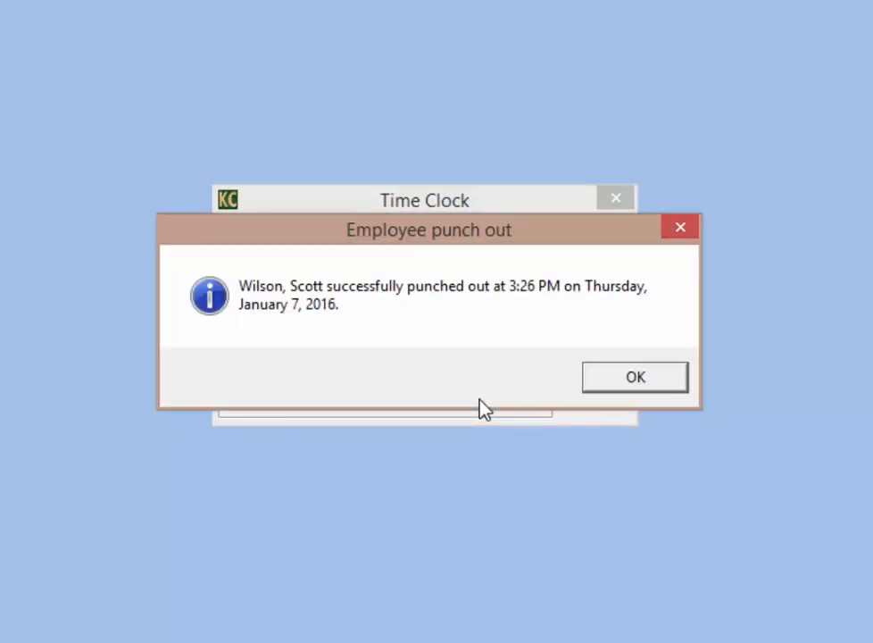
left_click(636, 377)
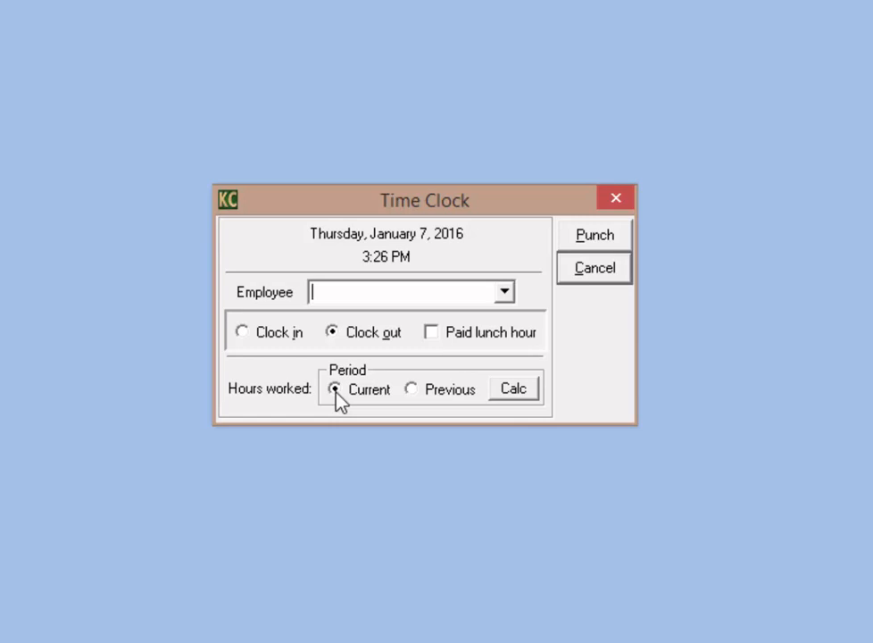
Step: Calc the new employee's current-period hours with the admin password, showing a 0:02 total
left_click(502, 293)
left_click(379, 437)
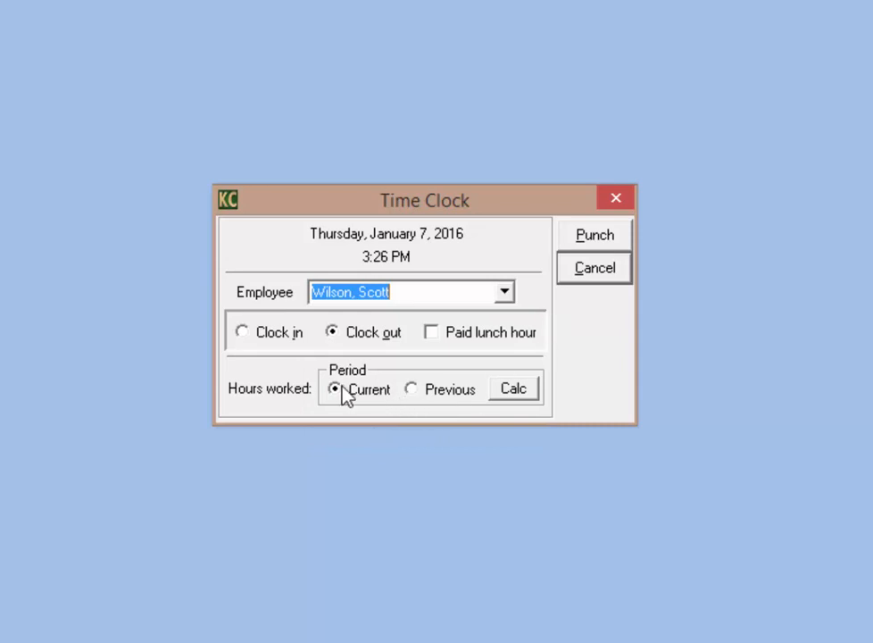
left_click(517, 388)
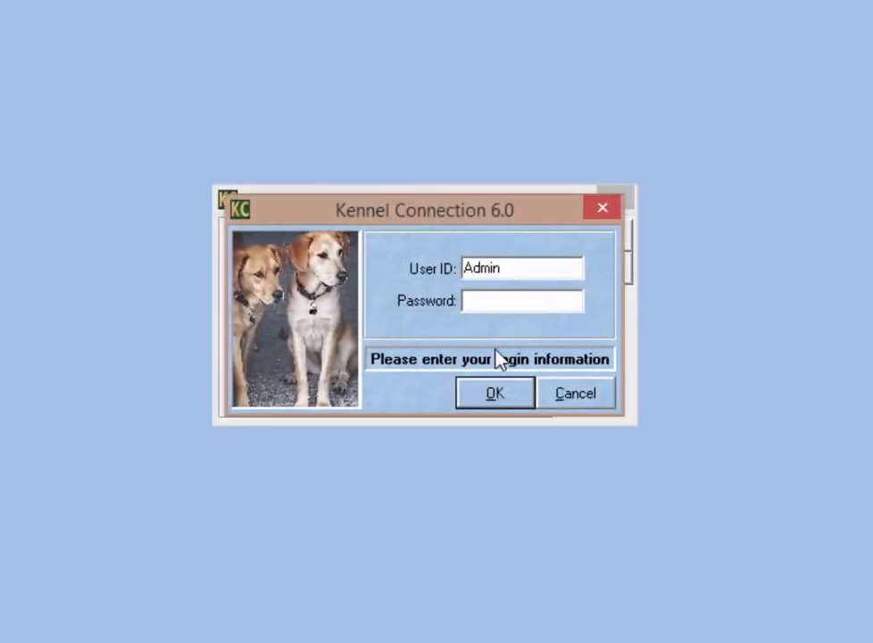
type("*******")
key("Return")
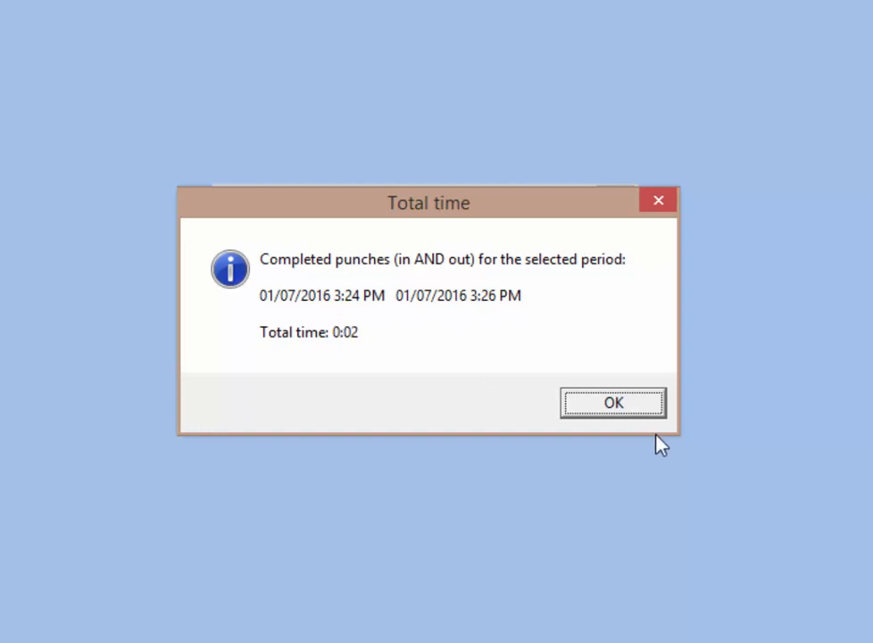
left_click(637, 412)
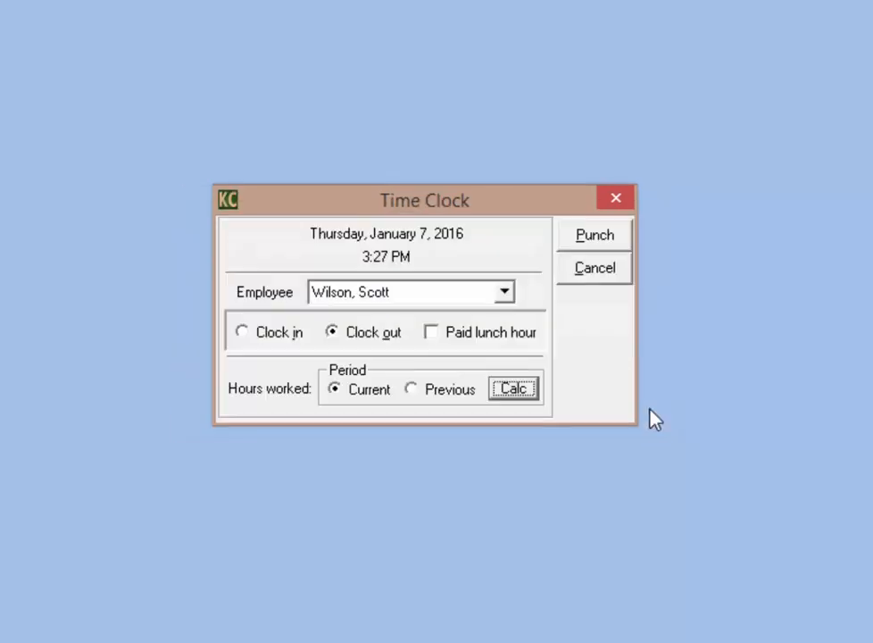
Step: Close the Time Clock, log in as admin and select the new employee's 1/7/2016 time entry
left_click(597, 275)
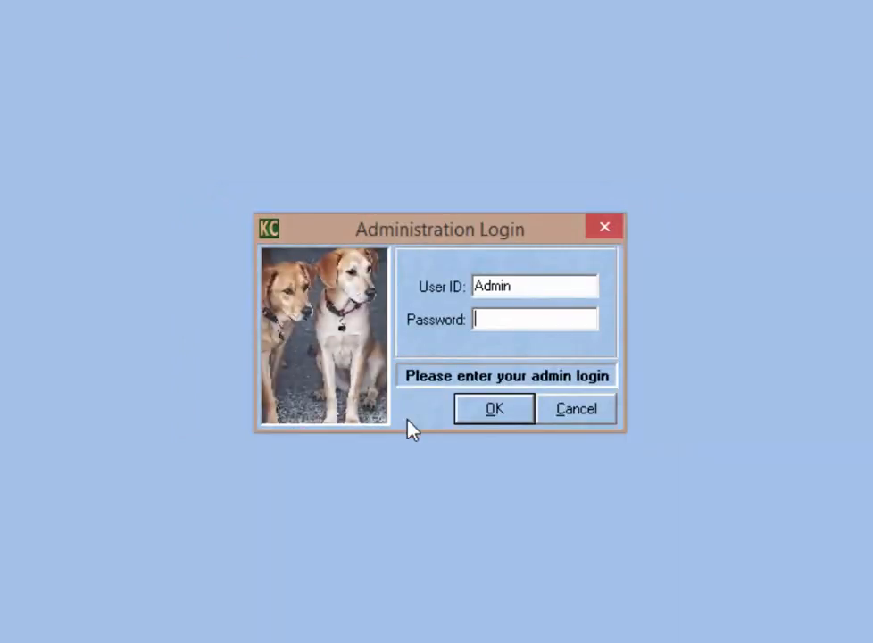
type("****00")
key("Return")
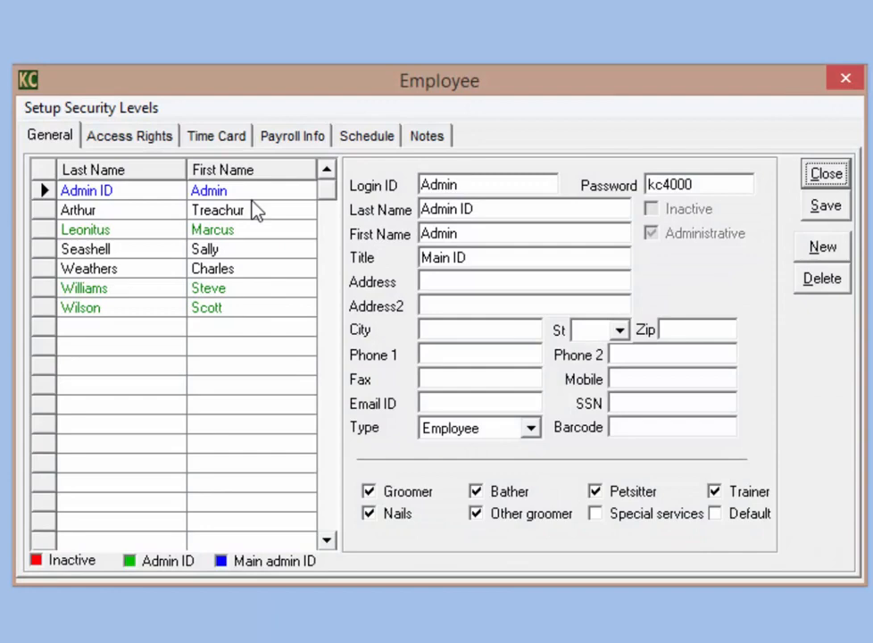
left_click(220, 138)
left_click(214, 309)
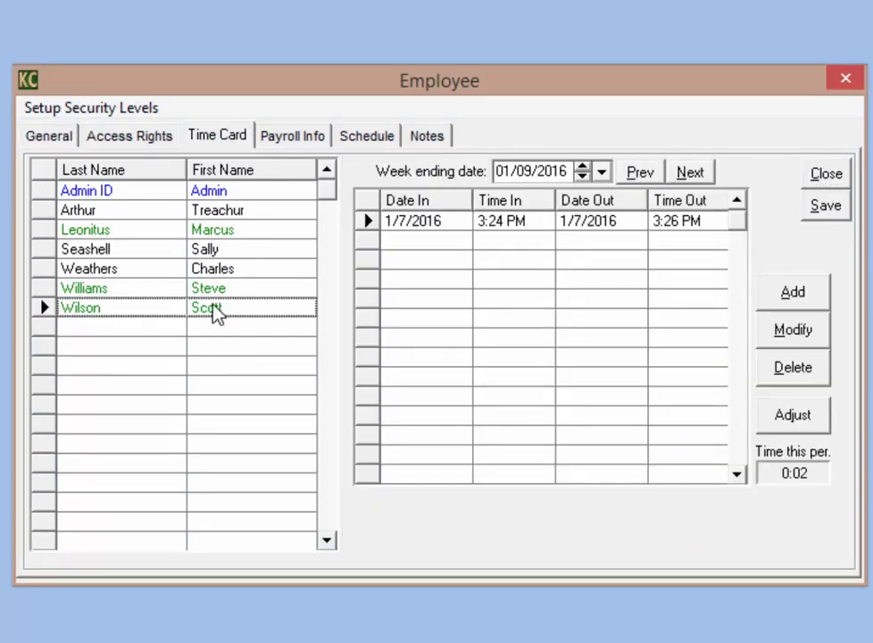
left_click(636, 230)
Step: Start adding a Missed punch entry, cancel it, and reselect the 1/7/2016 entry
left_click(791, 297)
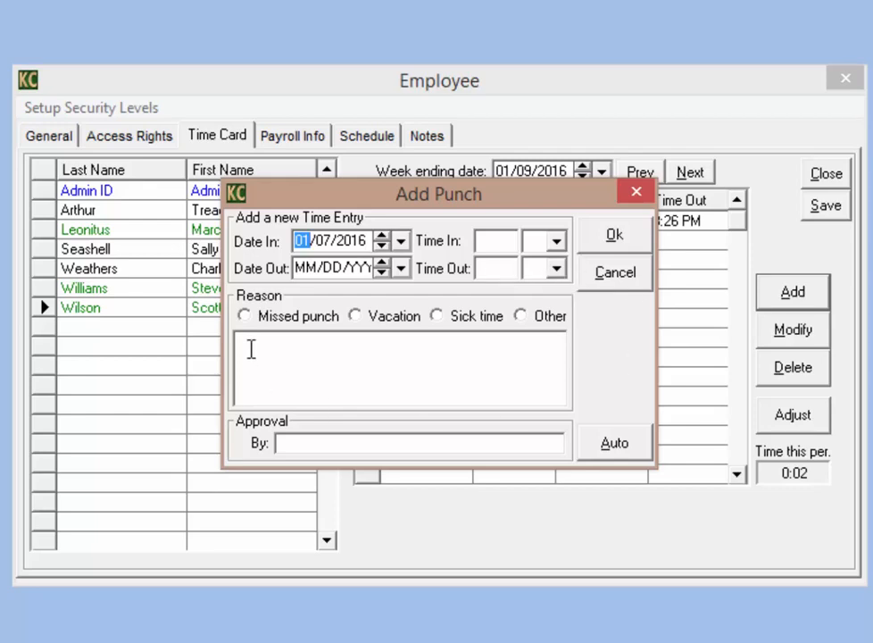
left_click(243, 315)
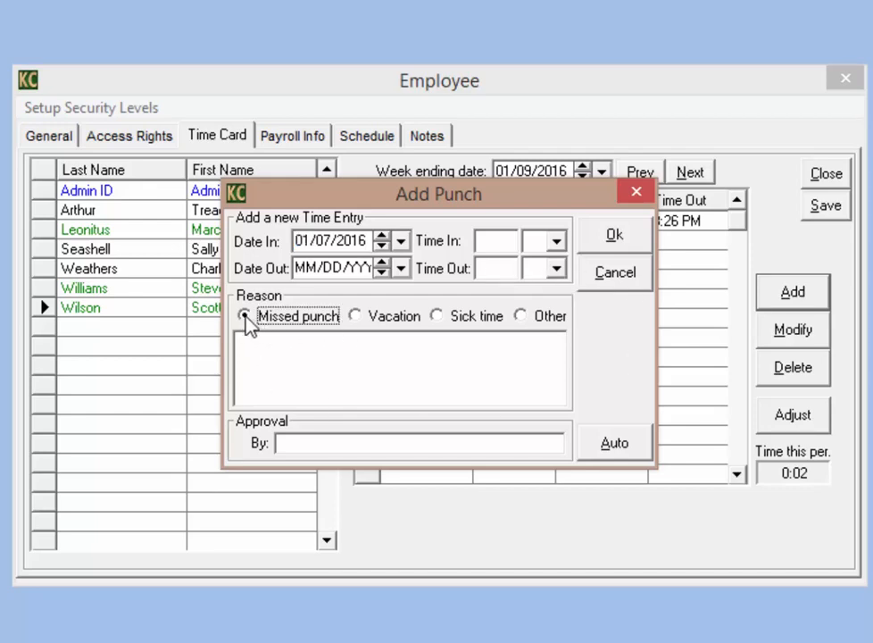
left_click(253, 354)
left_click(314, 444)
left_click(618, 273)
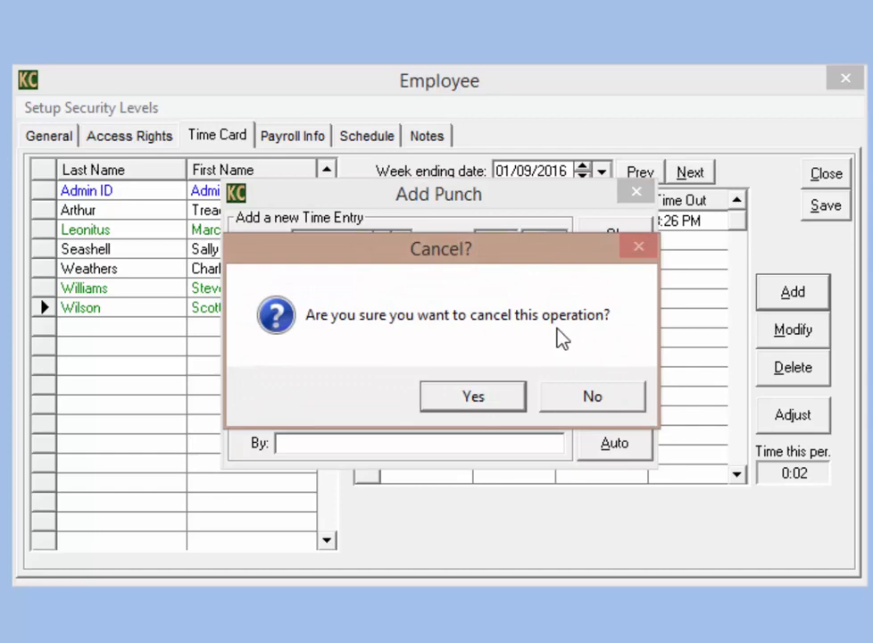
left_click(488, 405)
left_click(552, 230)
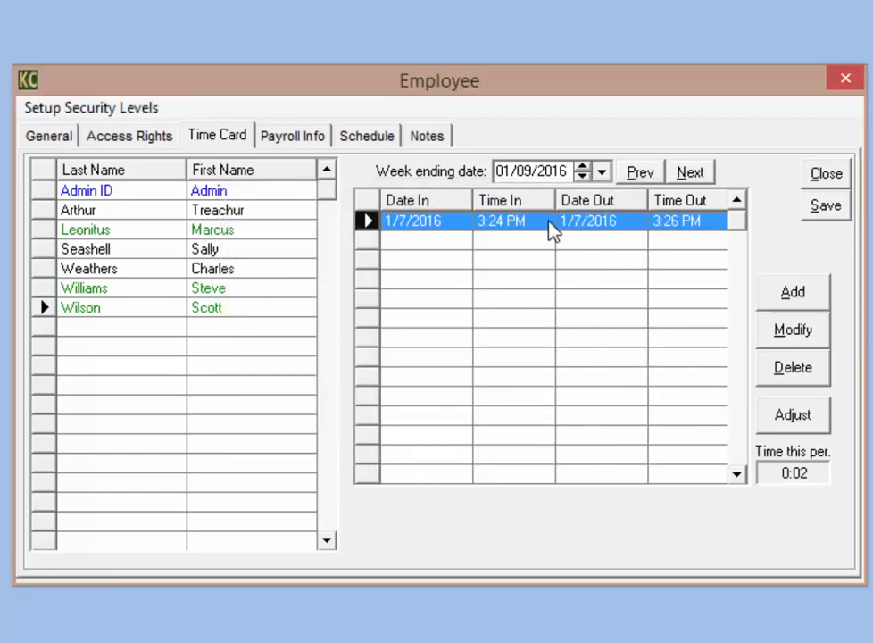
Step: Modify the 1/7/2016 entry: Time In hour 9, reason Missed punch, approver's name in Approval By
left_click(787, 332)
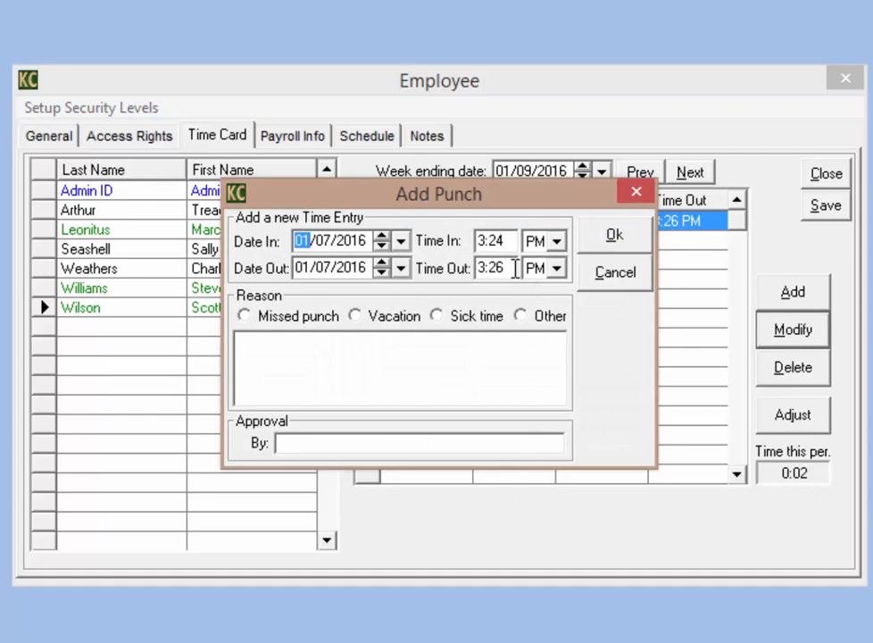
left_click(484, 269)
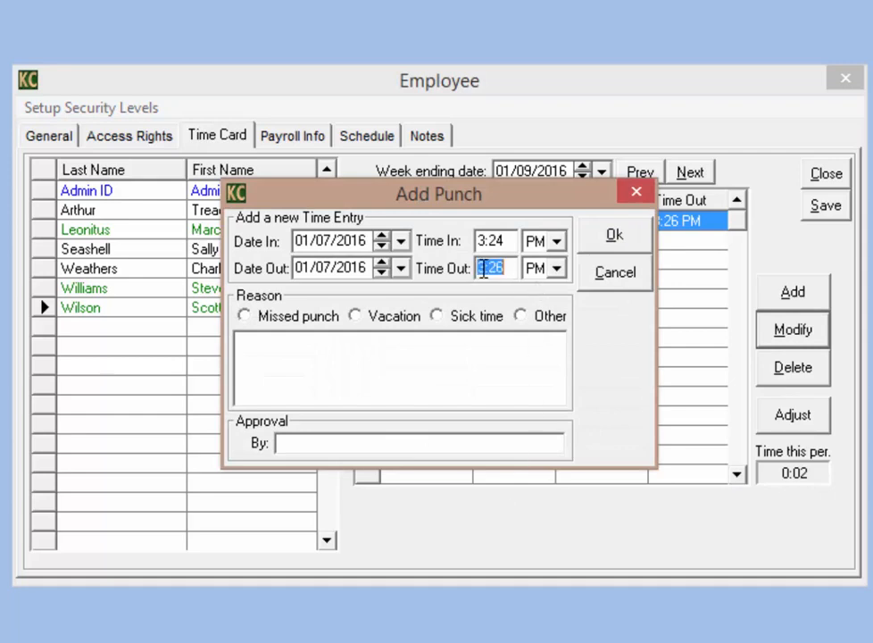
left_click(487, 242)
left_click_drag(483, 242, 474, 242)
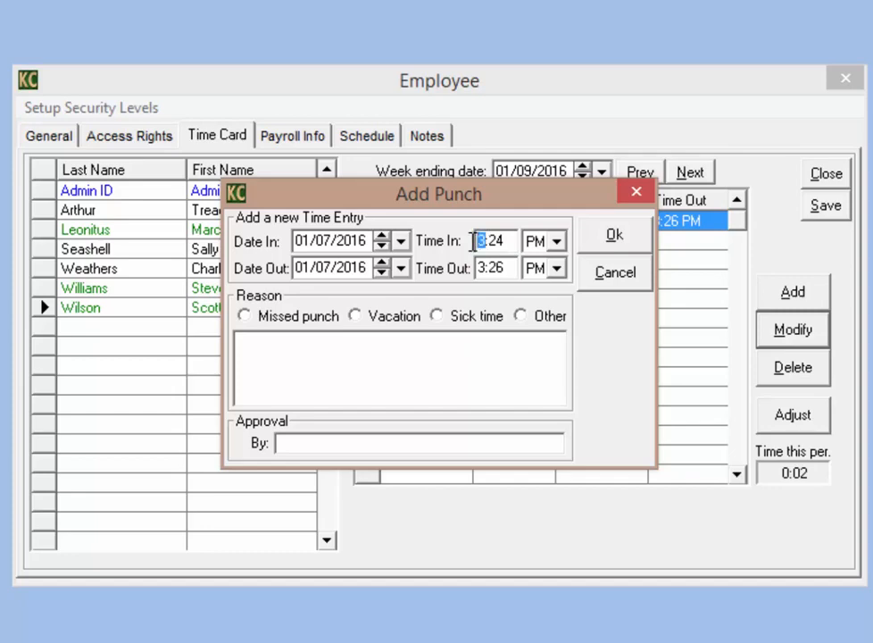
type("9")
left_click(243, 318)
left_click(328, 448)
type("Scott")
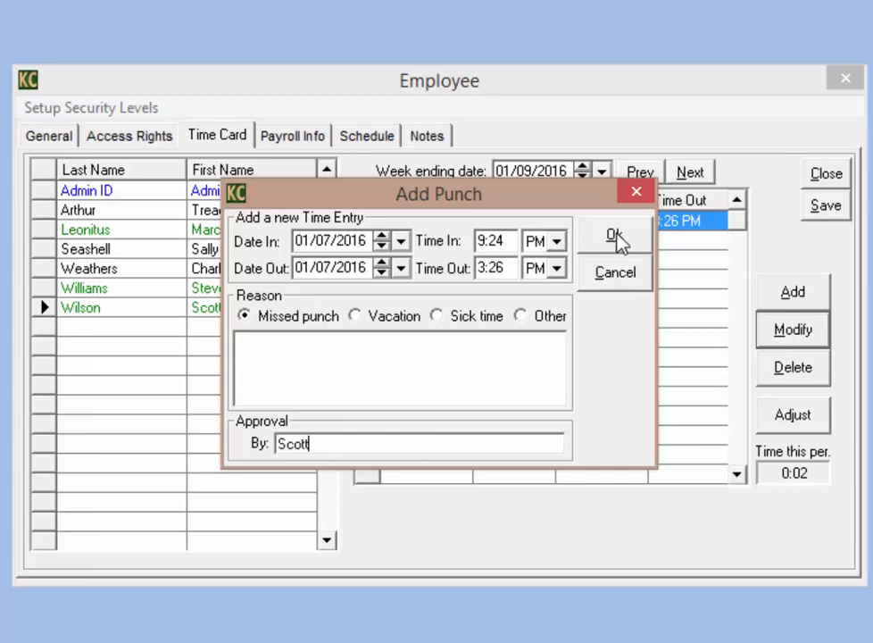
left_click(615, 237)
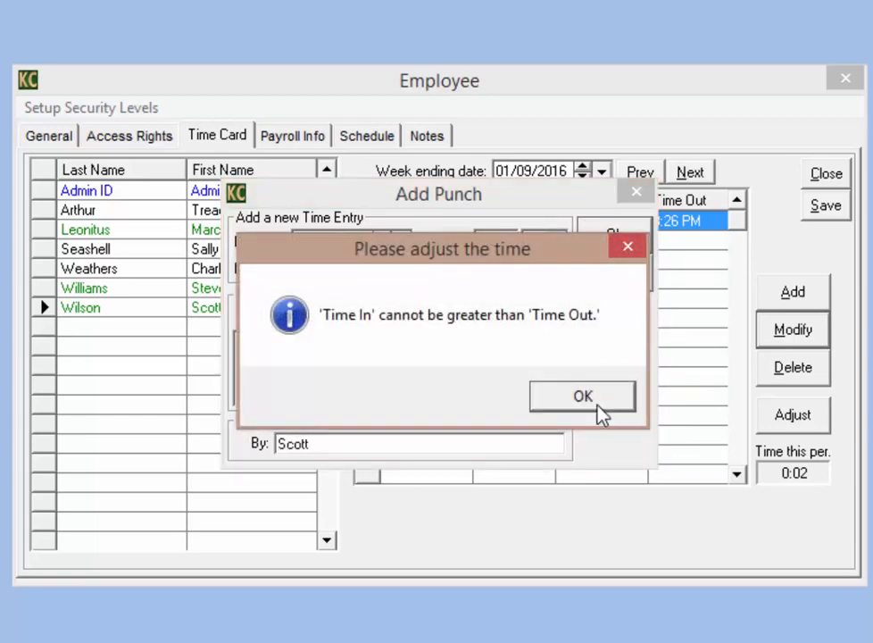
Step: Clear the time error by switching Time In to AM, saving the 9:24 AM punch
left_click(583, 397)
left_click(555, 242)
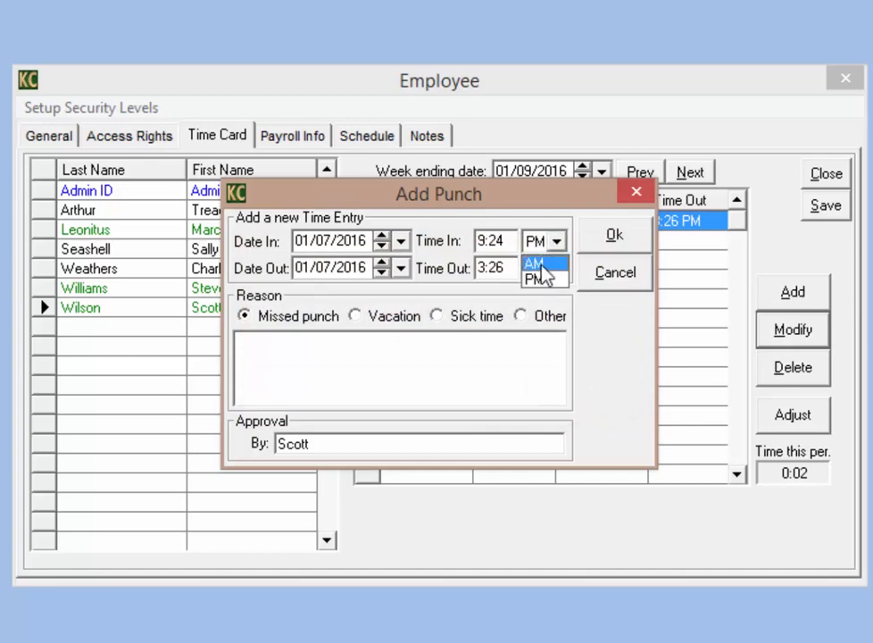
left_click(539, 265)
left_click(616, 238)
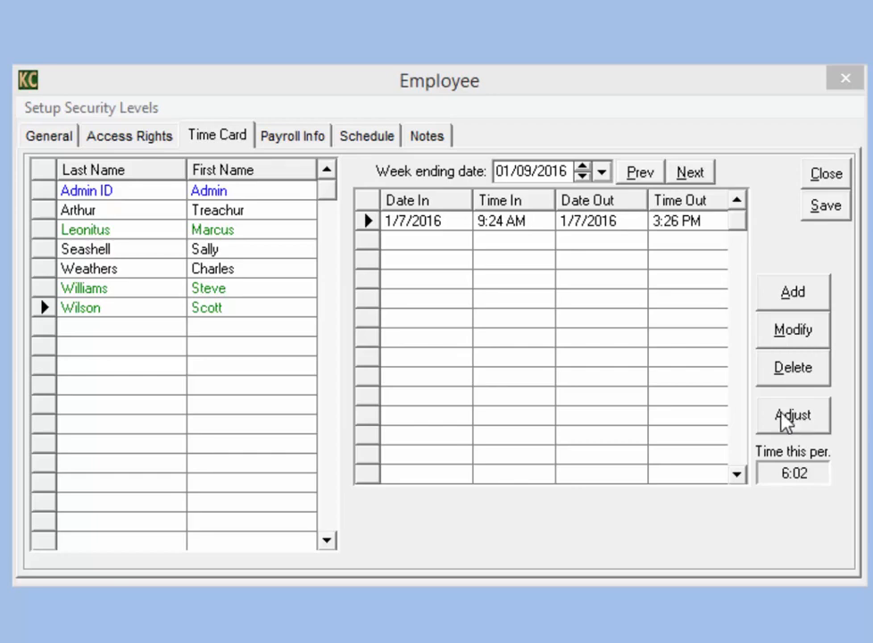
Step: Split the 1/7/2016 time card into 9:24 AM–12:00 PM and 12:30–3:26 PM, totalling 5:32
left_click(541, 230)
left_click(792, 427)
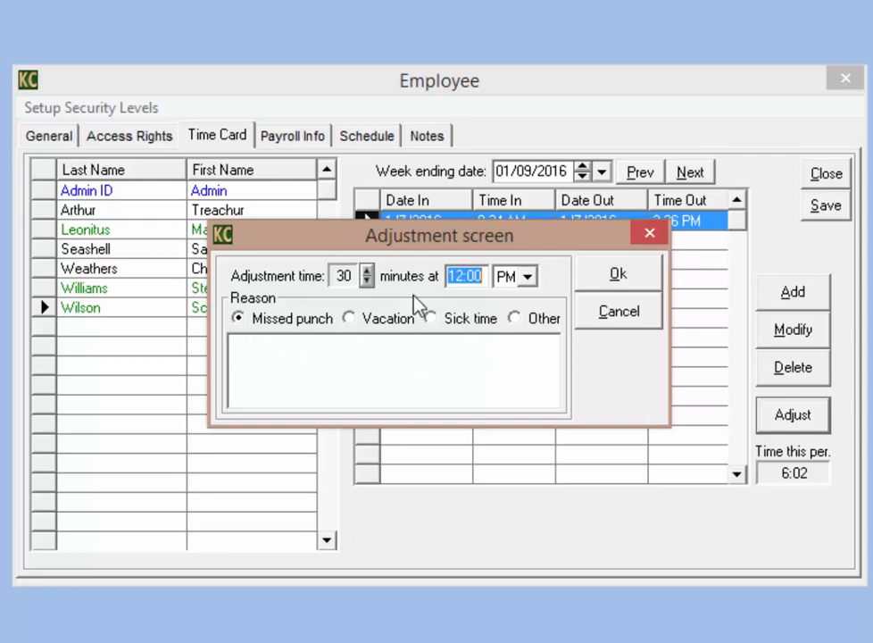
left_click(618, 277)
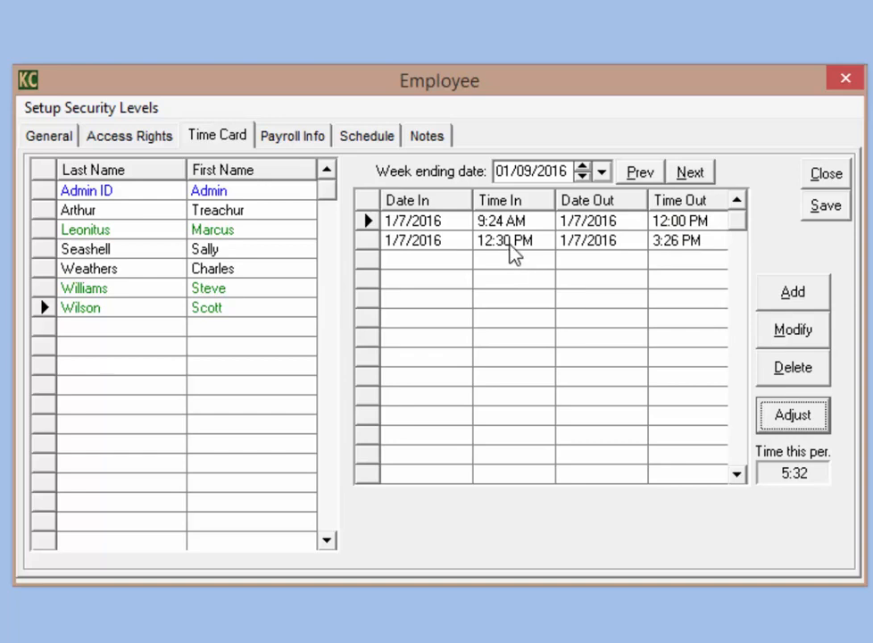
left_click(656, 247)
Step: Check the empty time card for the week before 01/09/2016, then bring up the Payroll Info page
left_click(603, 171)
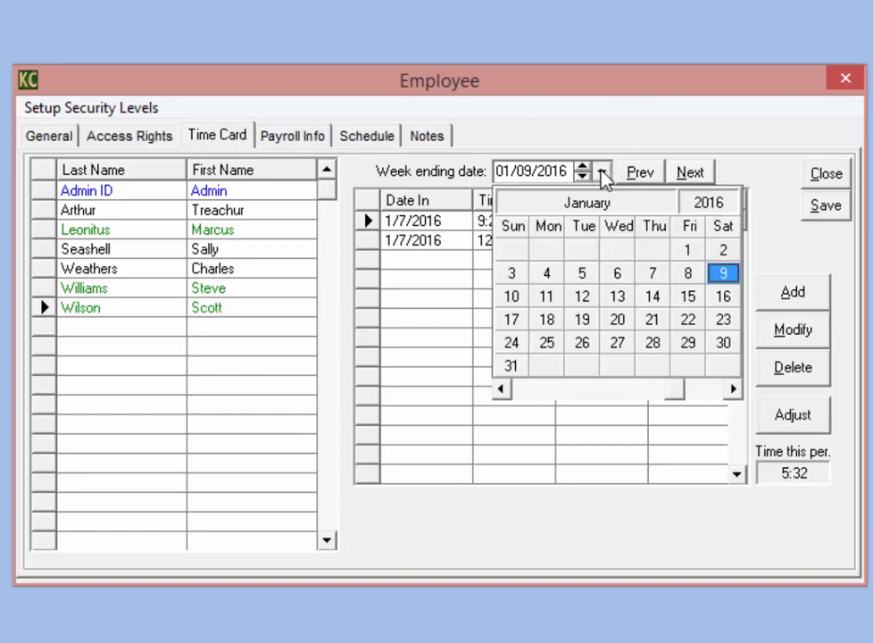
left_click(724, 275)
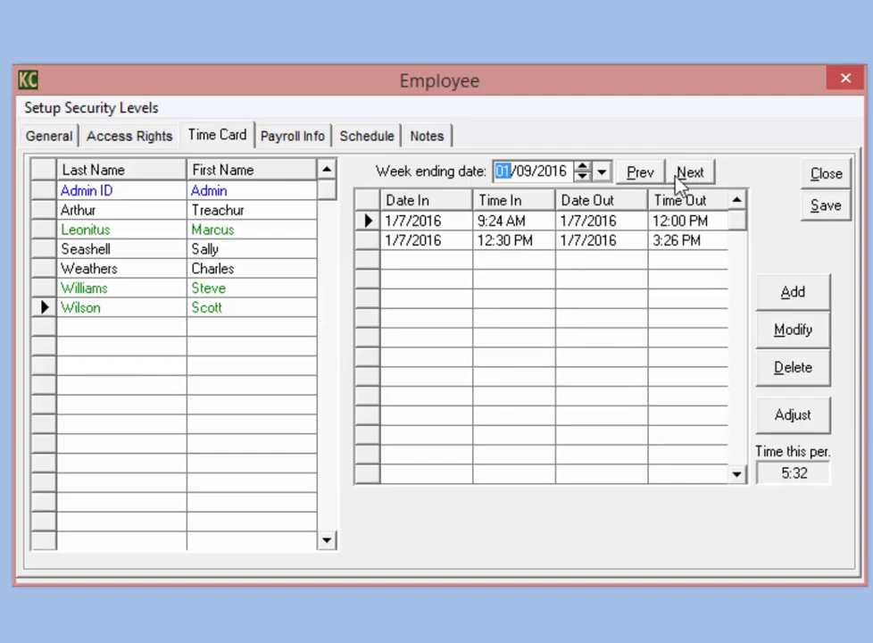
left_click(649, 180)
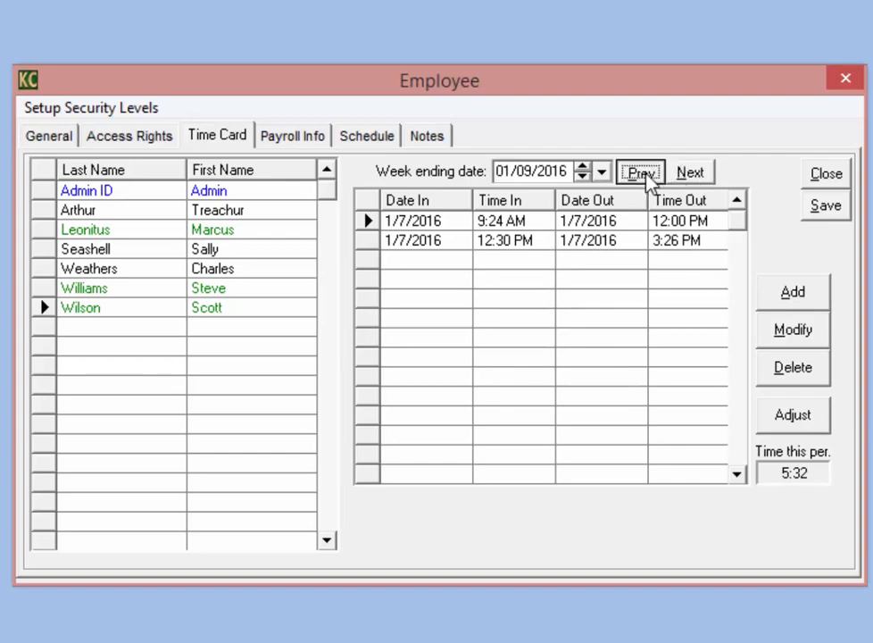
left_click(693, 182)
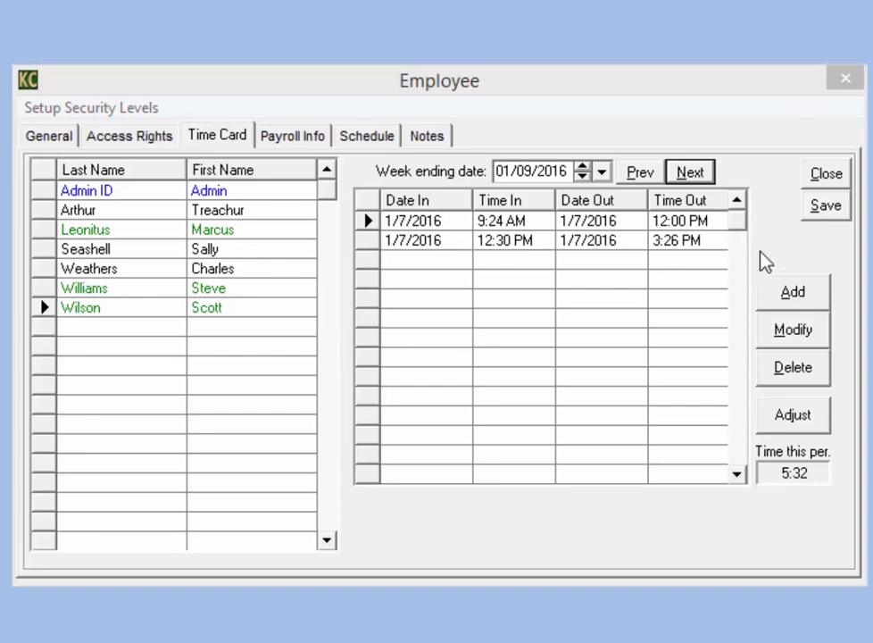
left_click(833, 248)
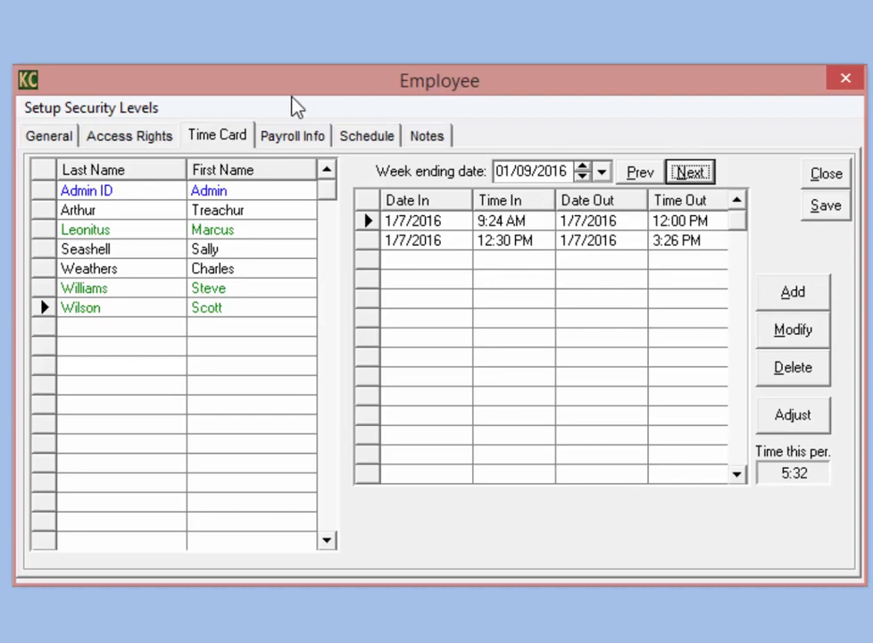
left_click(287, 145)
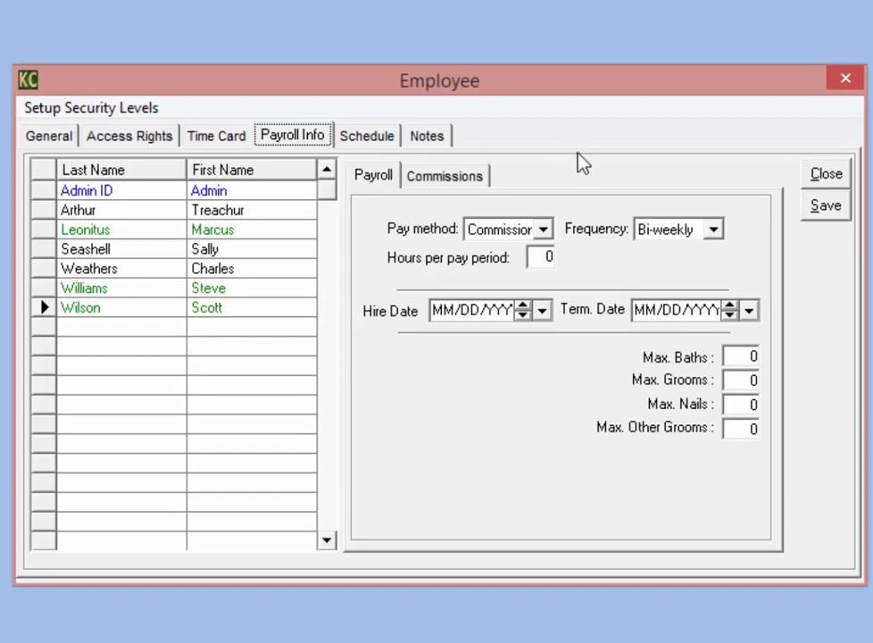
Step: Keep Commission pay on a Bi-weekly frequency and review the 13.00 commission rate
left_click(551, 234)
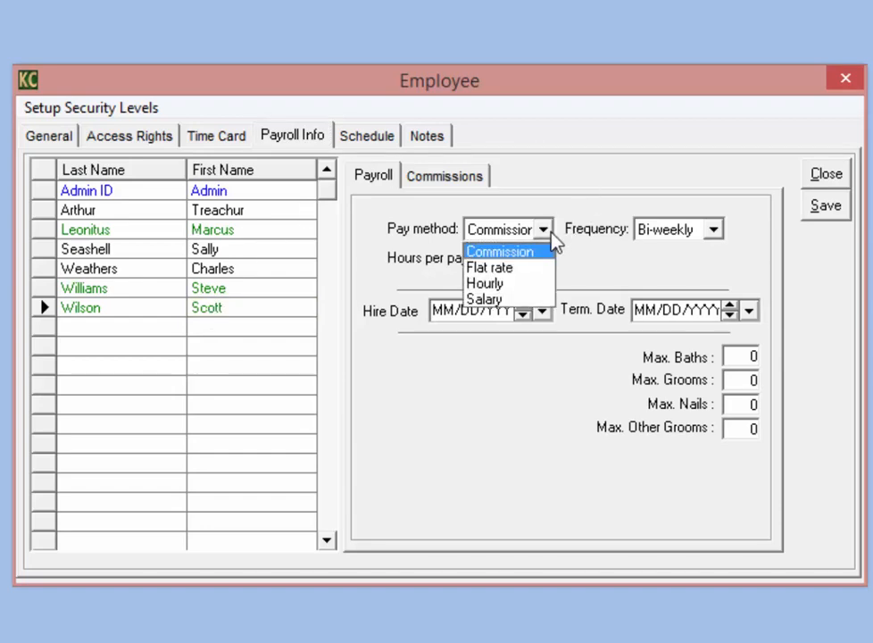
left_click(546, 234)
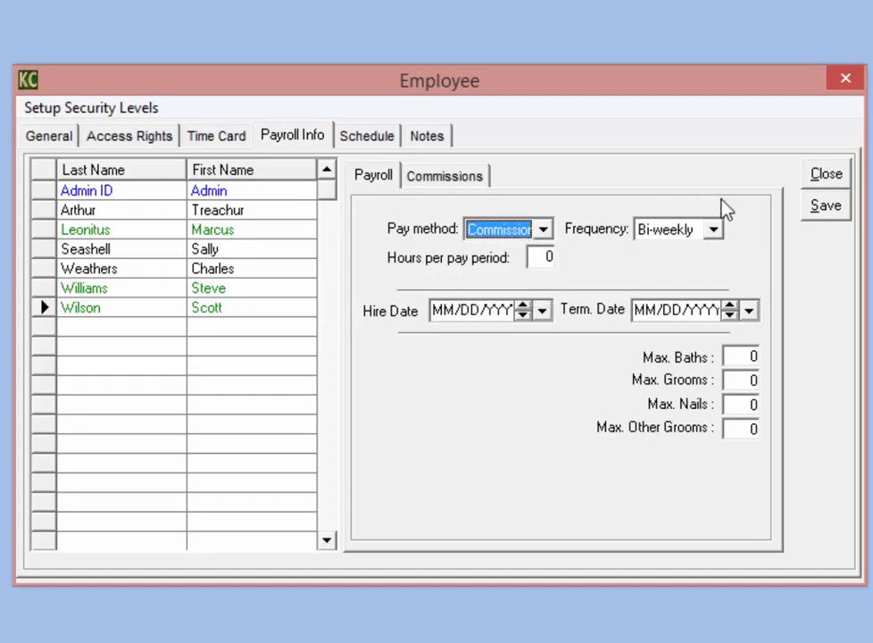
left_click(718, 231)
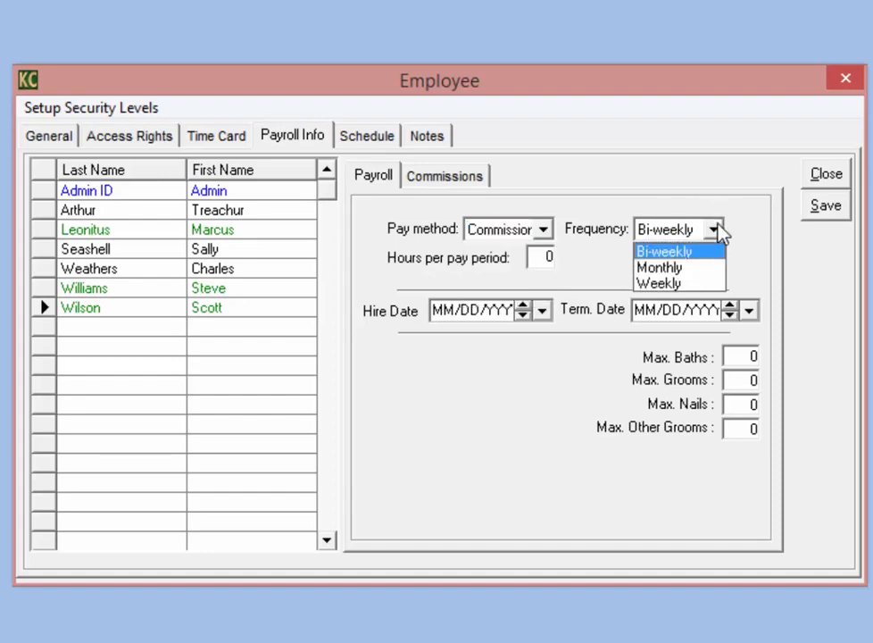
left_click(720, 231)
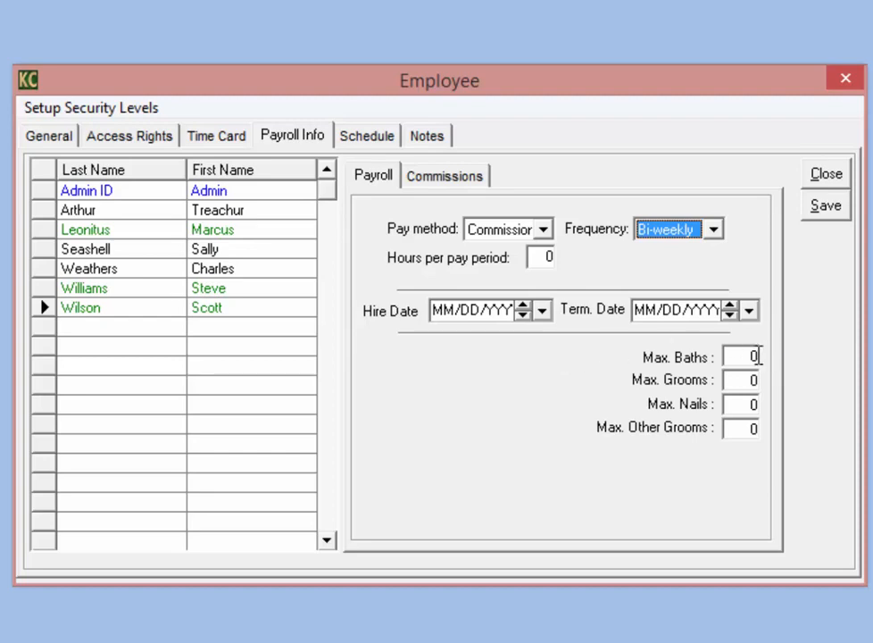
double_click(753, 357)
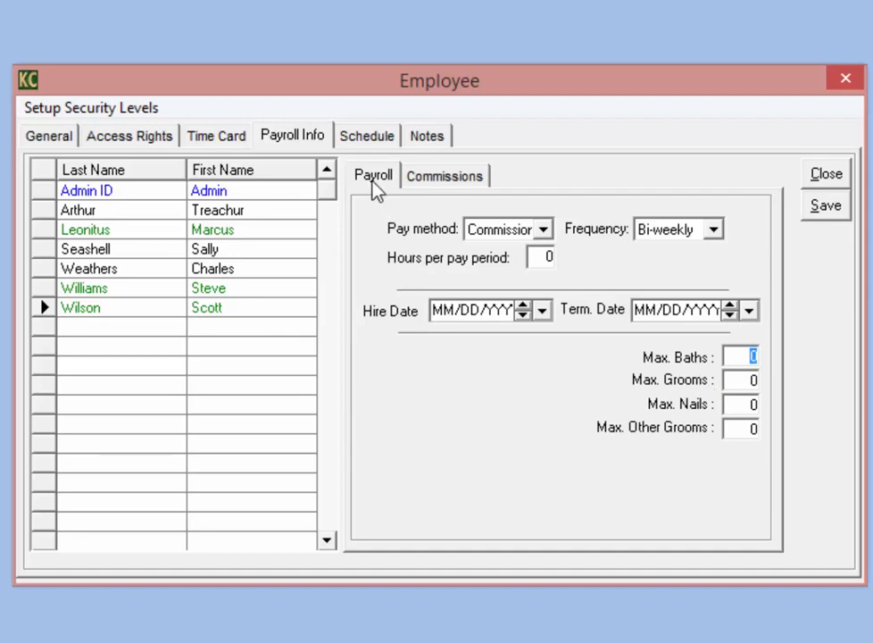
left_click(461, 182)
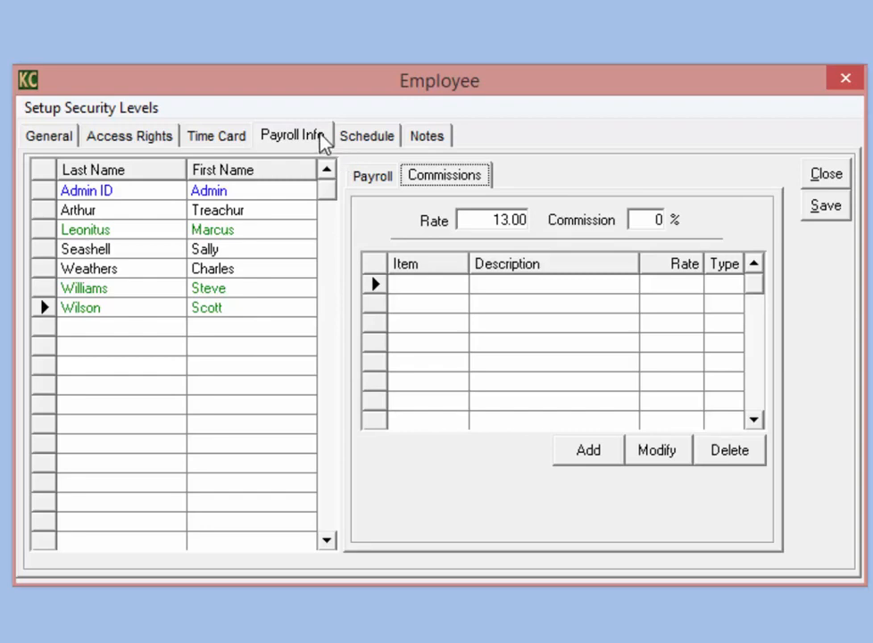
left_click(376, 143)
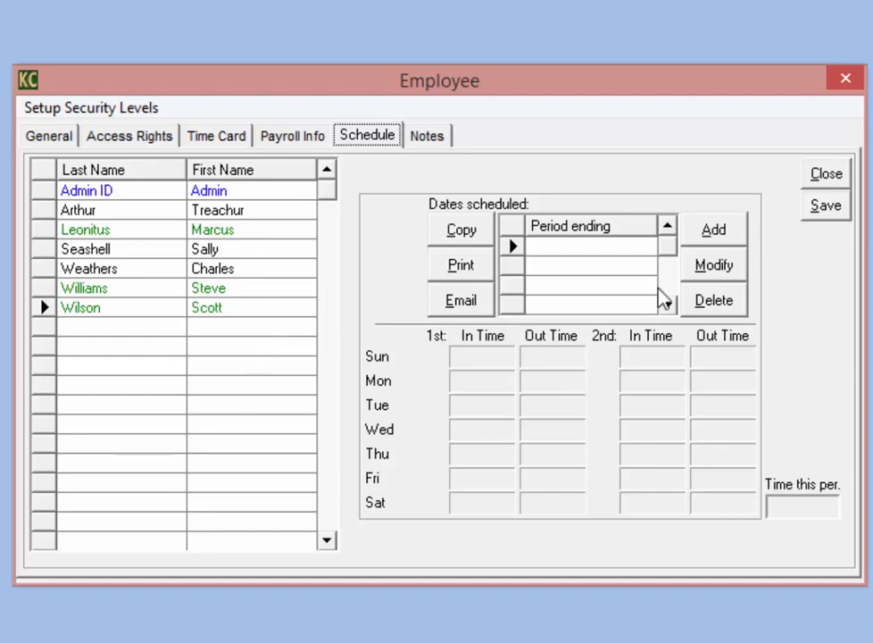
Step: Start a new schedule period with Sunday's first shift from 5:00 AM to 2:45 PM
left_click(711, 234)
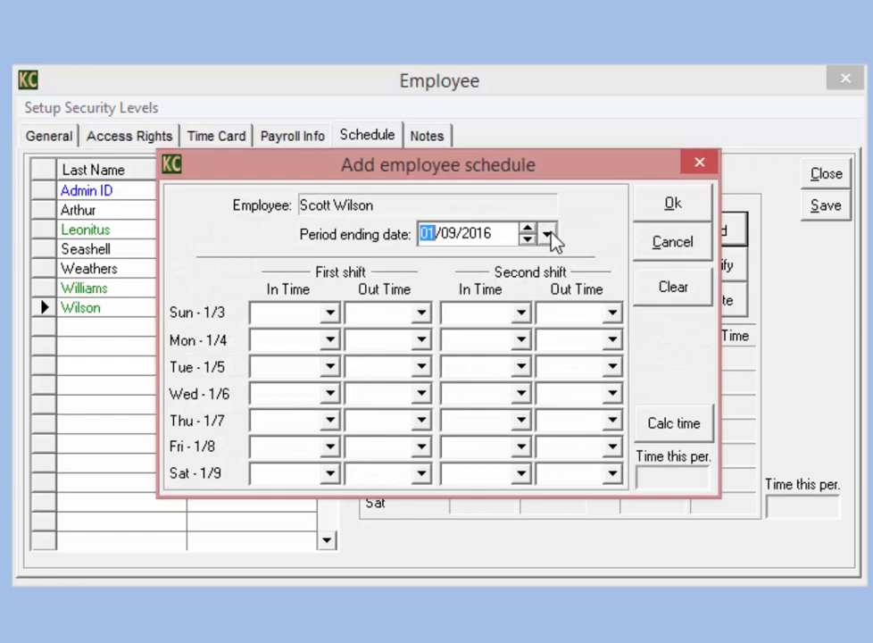
left_click(329, 314)
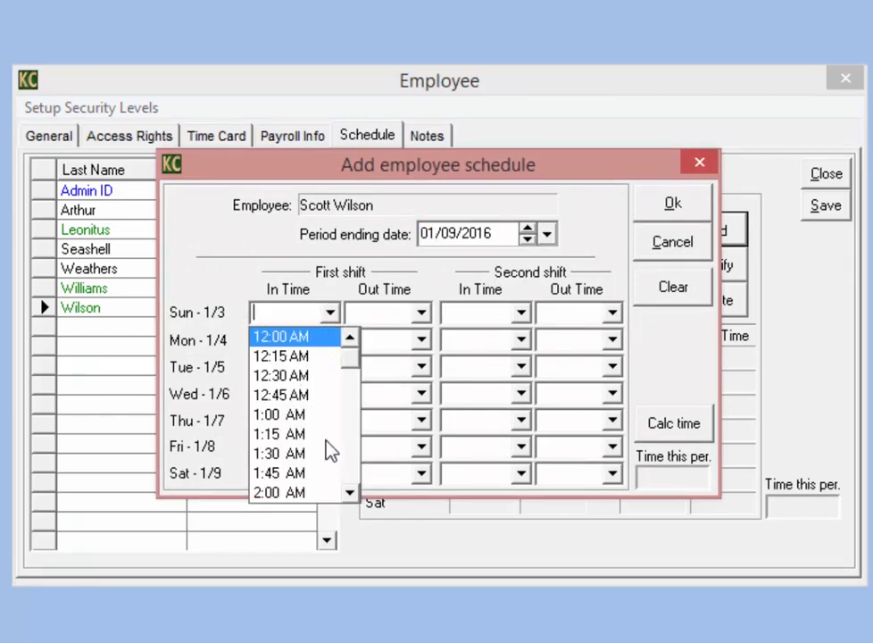
scroll(355, 471, "down", 3)
scroll(357, 470, "down", 3)
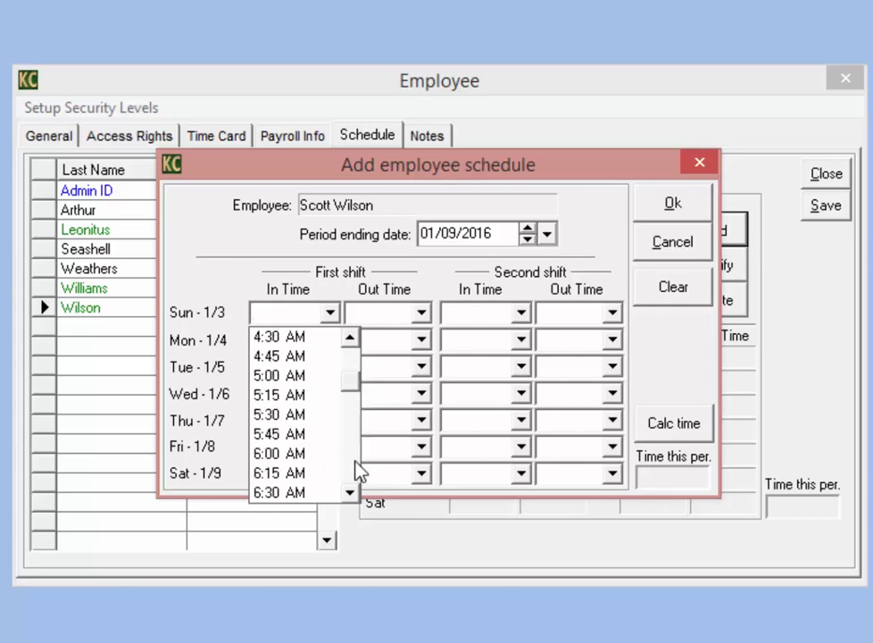
left_click(307, 378)
left_click(422, 317)
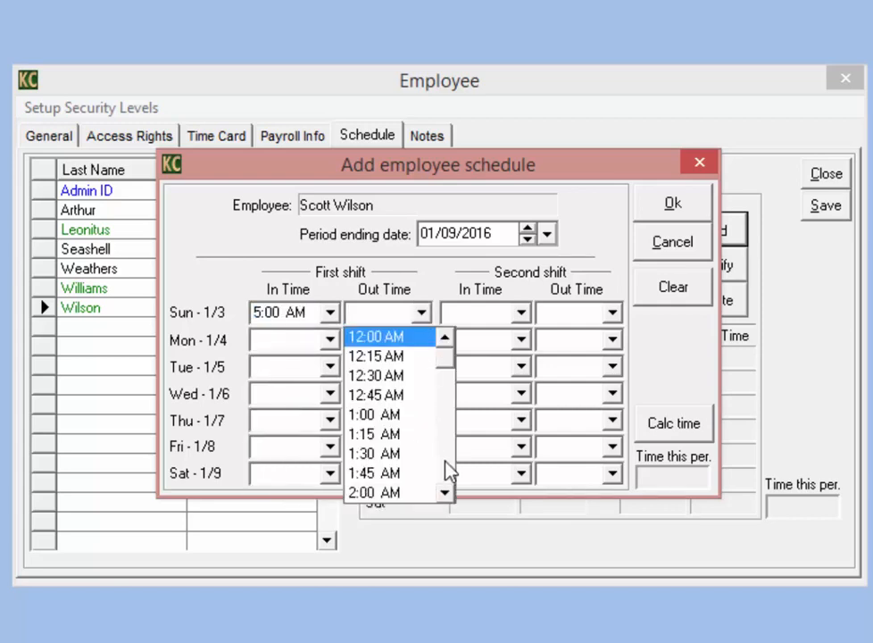
scroll(448, 469, "down", 9)
scroll(444, 368, "up", 6)
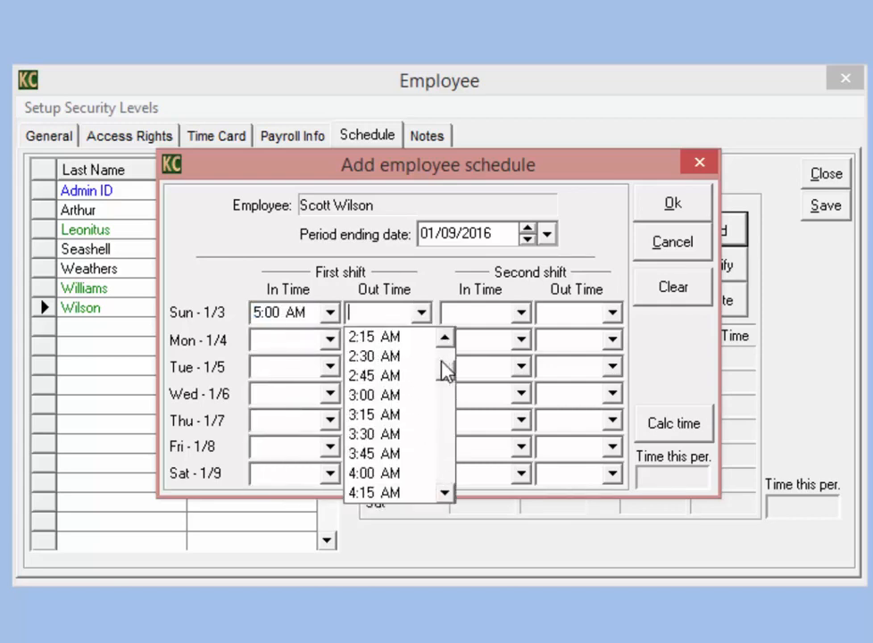
left_click(398, 358)
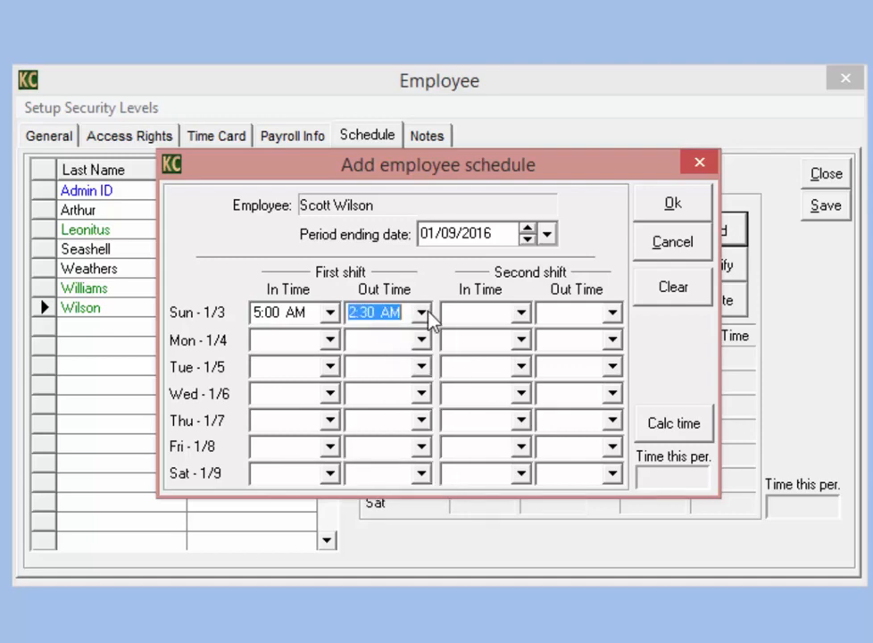
left_click(425, 313)
scroll(455, 468, "down", 15)
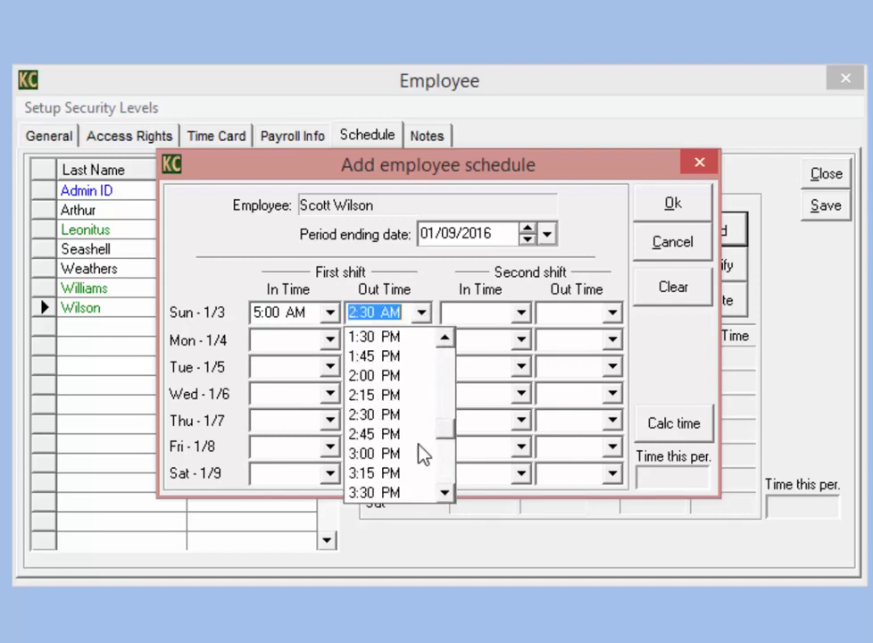
left_click(402, 435)
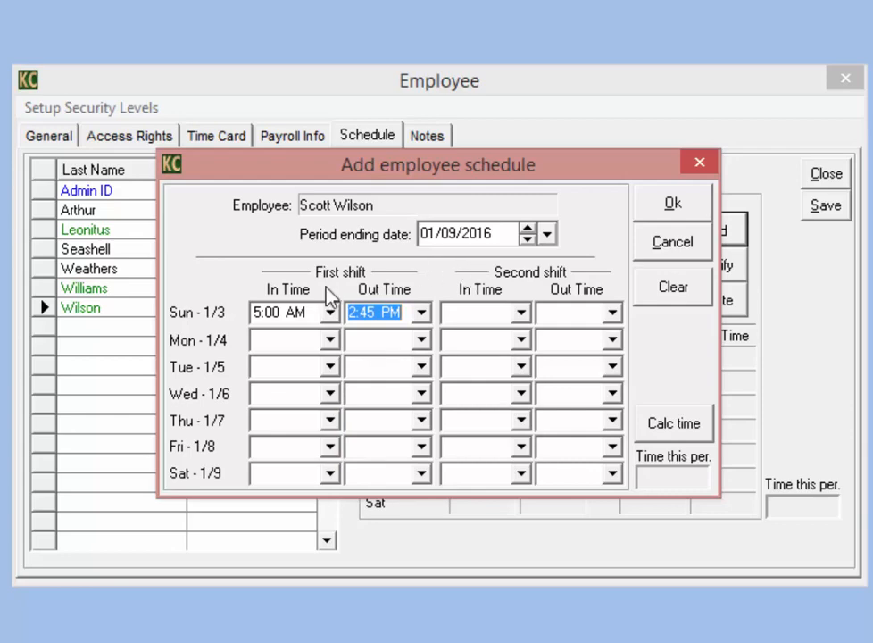
Step: Add Sunday's second shift from 3:30 PM to 7:30 PM
left_click(522, 314)
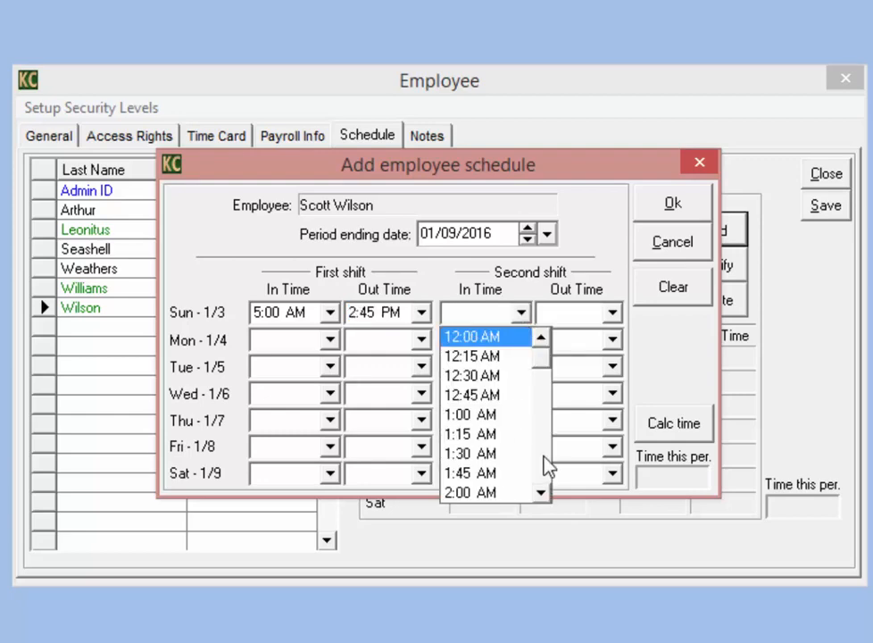
scroll(548, 466, "down", 9)
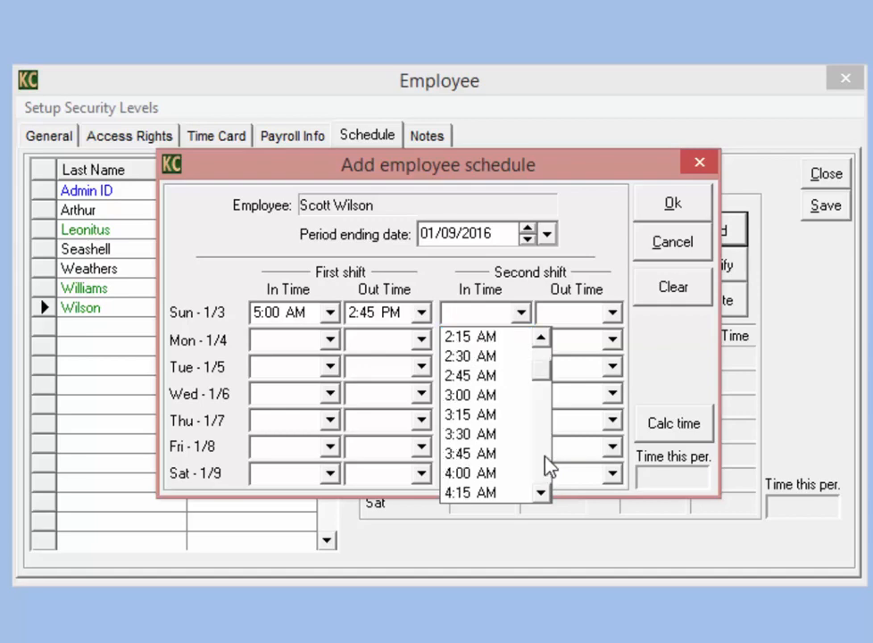
scroll(548, 466, "down", 9)
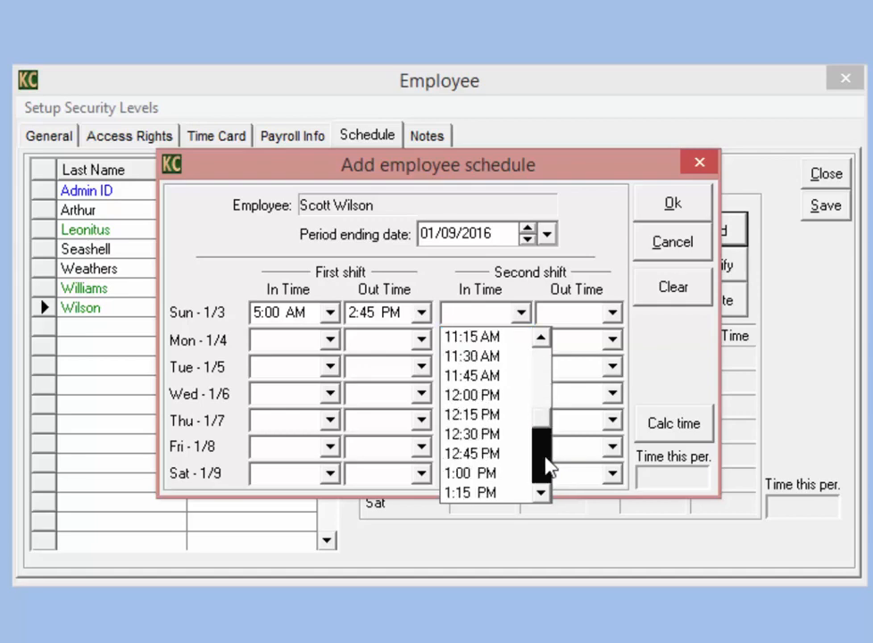
left_click(514, 493)
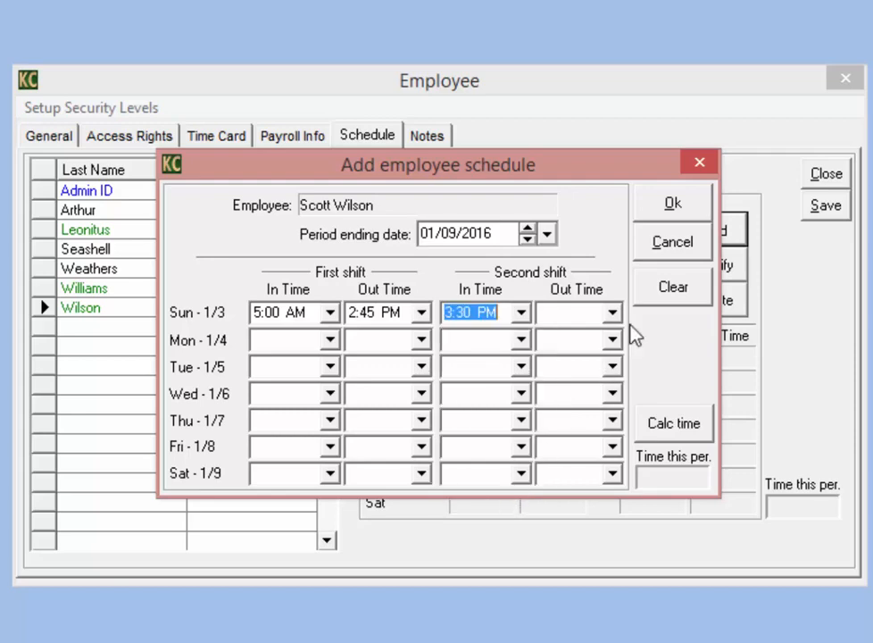
left_click(612, 313)
left_click_drag(630, 481, 636, 473)
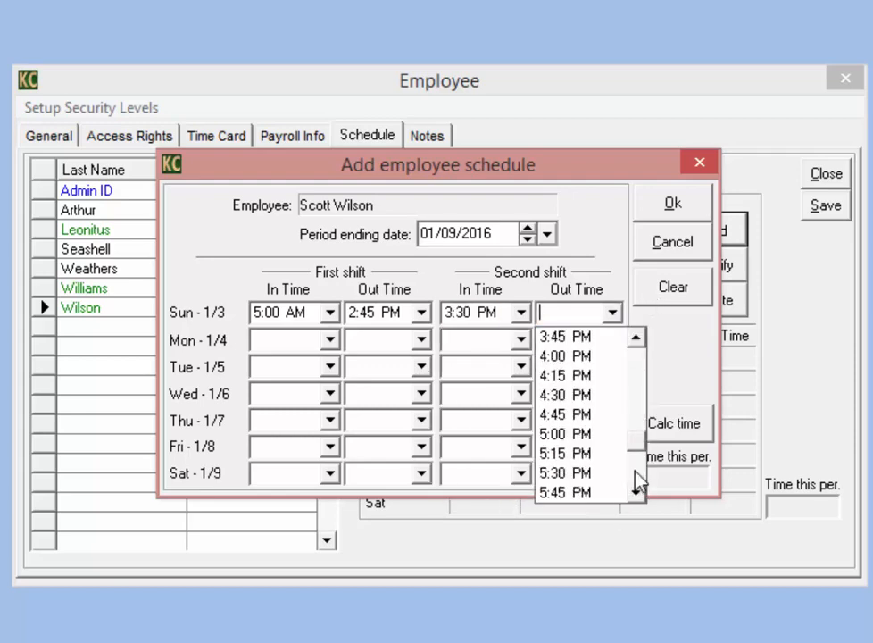
left_click(636, 479)
left_click(575, 456)
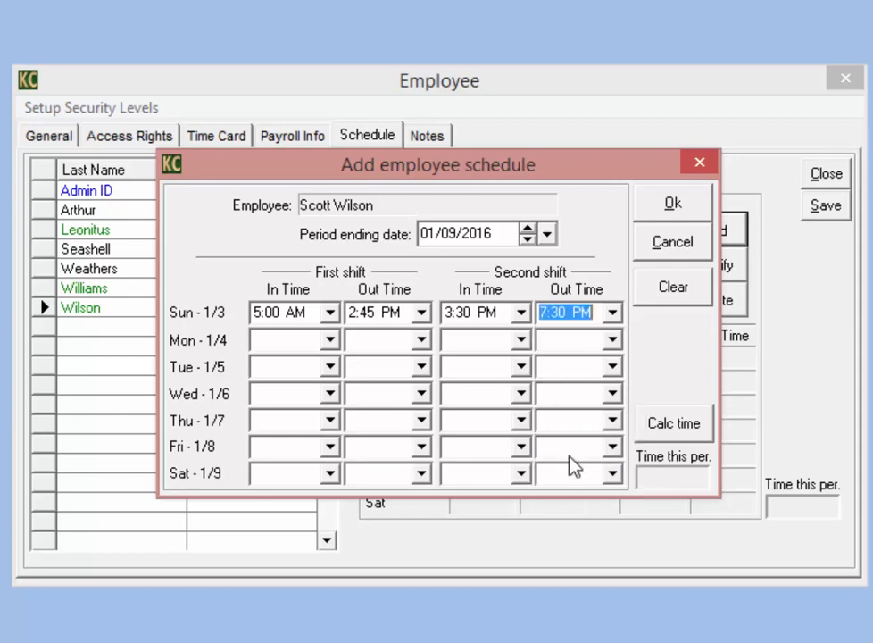
Step: Schedule Monday 9:45 AM–12:30 PM, calculate the 16:30 weekly total and save the schedule
left_click(330, 340)
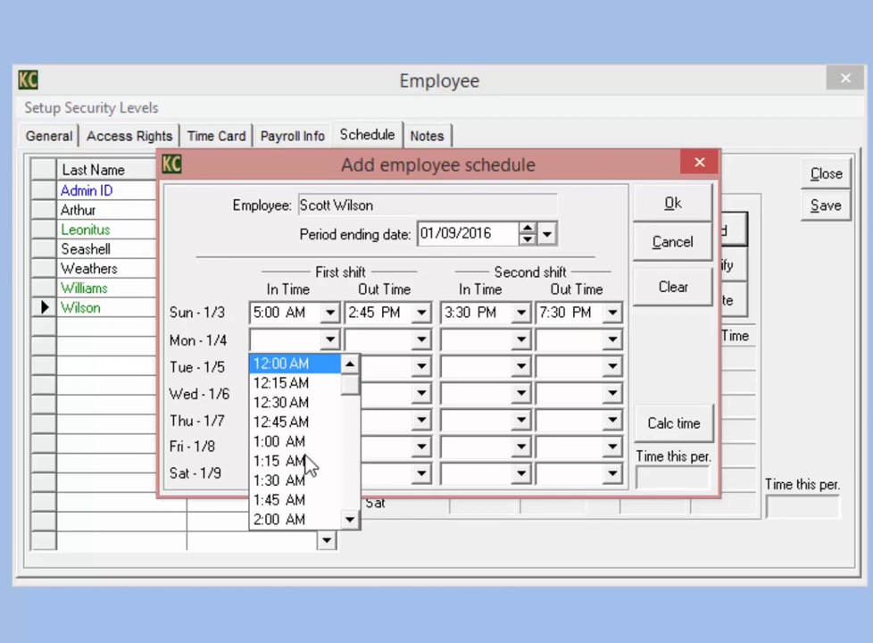
scroll(351, 480, "down", 12)
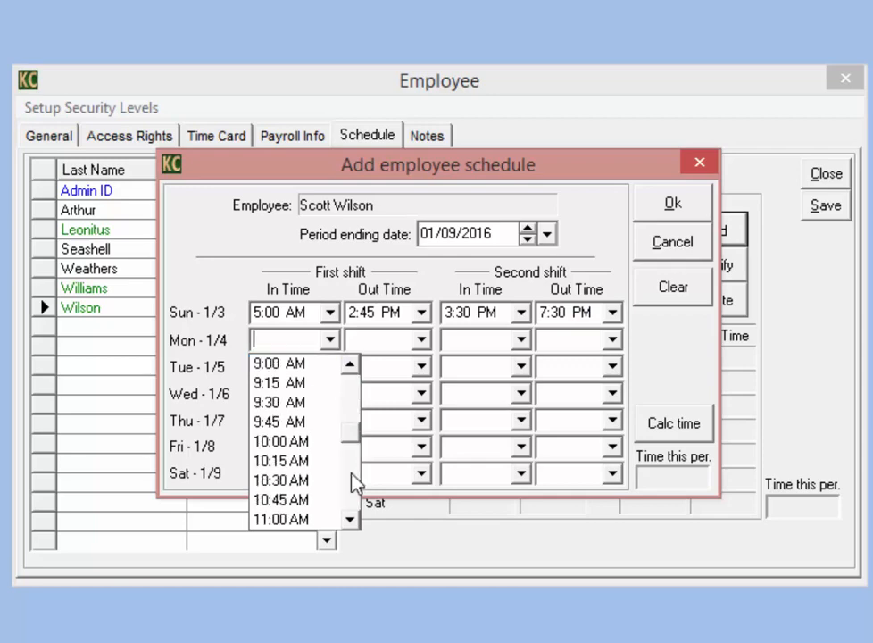
left_click(317, 423)
left_click(420, 339)
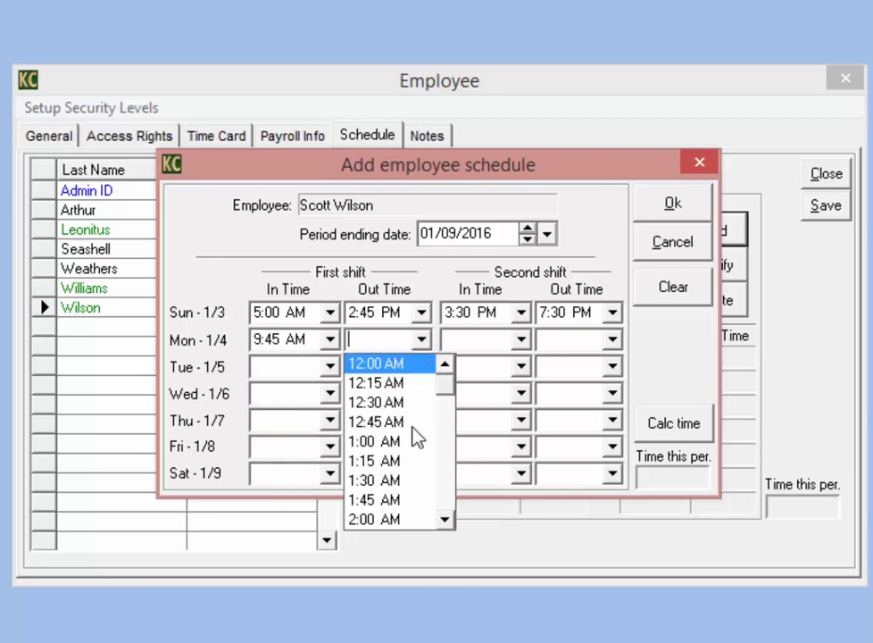
scroll(446, 511, "down", 15)
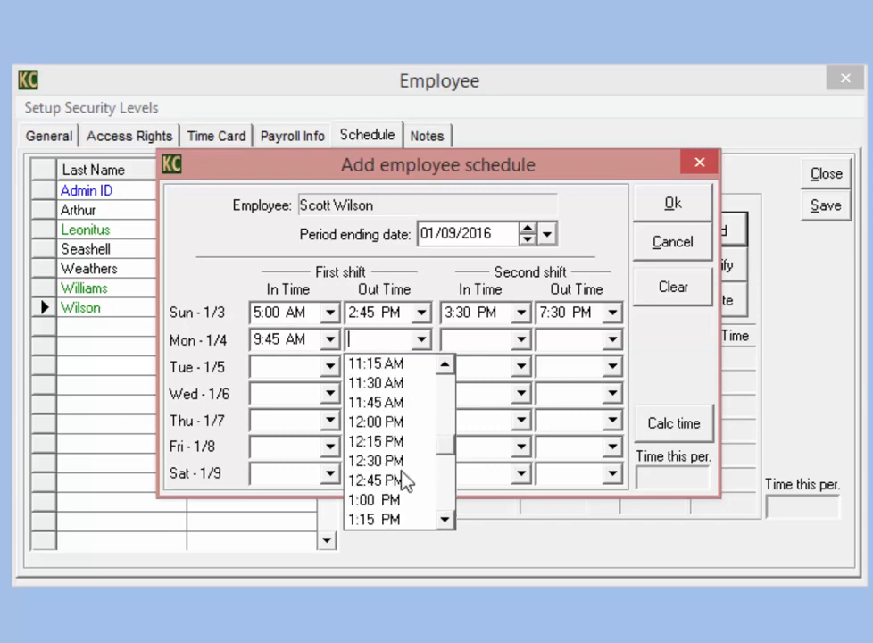
left_click(400, 464)
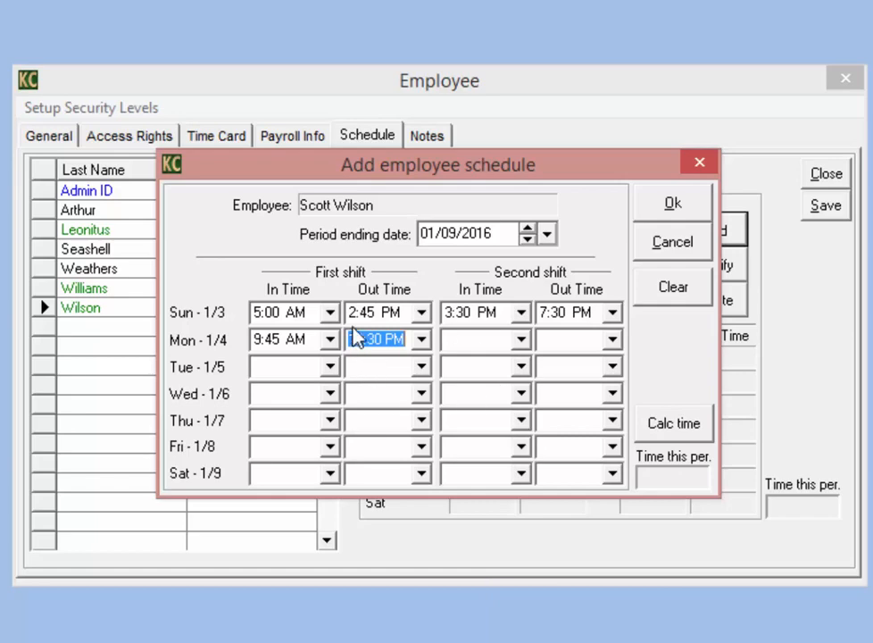
left_click(683, 433)
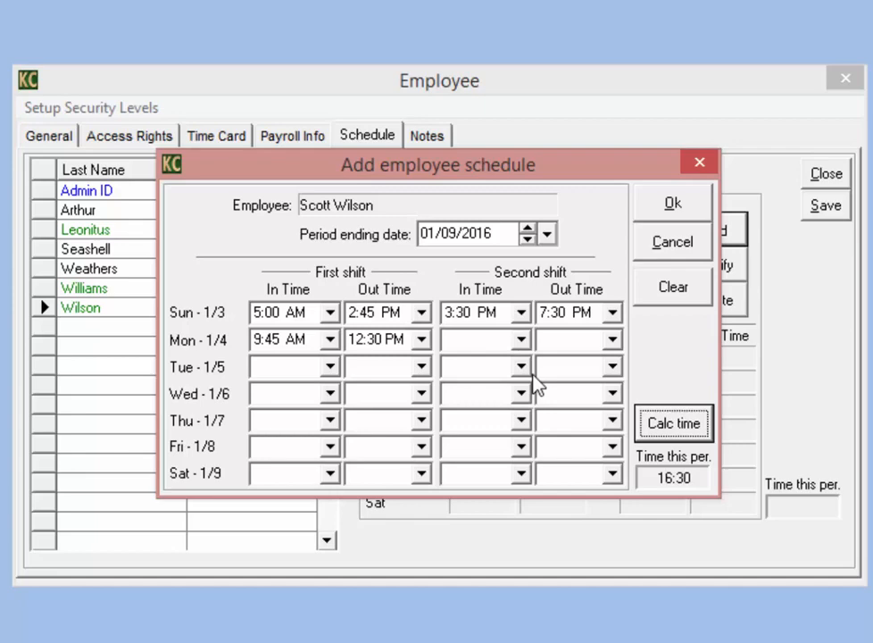
left_click(674, 207)
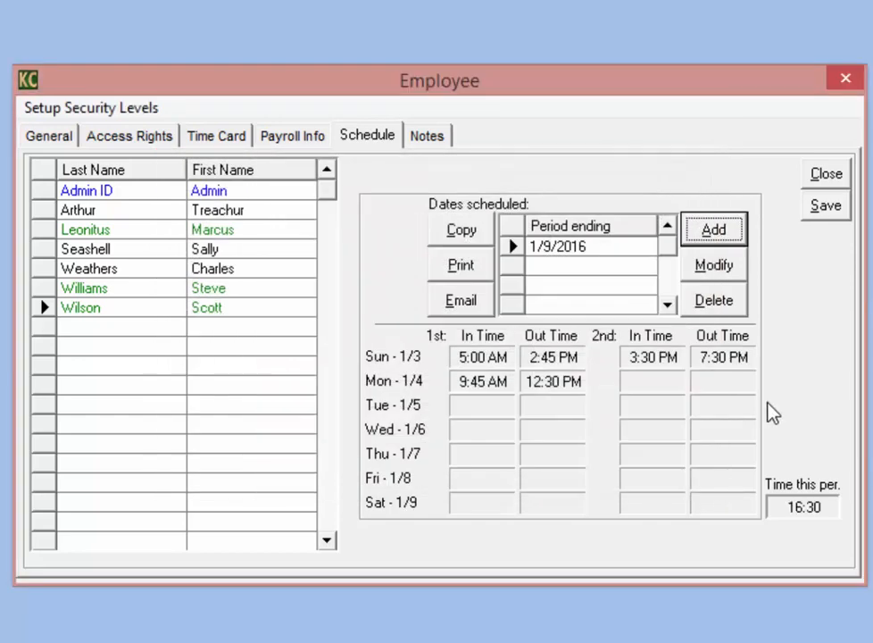
Step: Copy the 1/9/2016 schedule into a new period ending 01/16/2016 and select that period
left_click(575, 256)
left_click(564, 250)
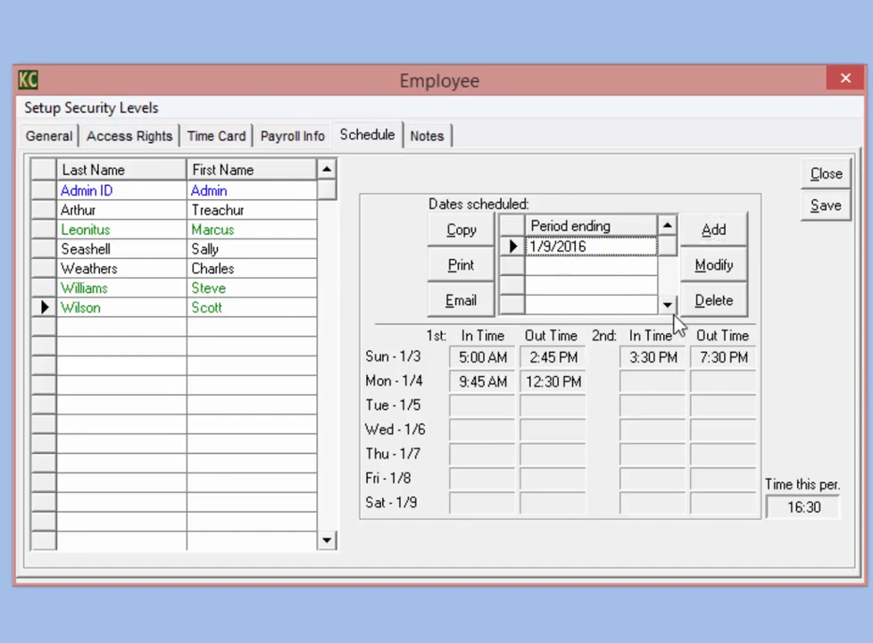
left_click(466, 233)
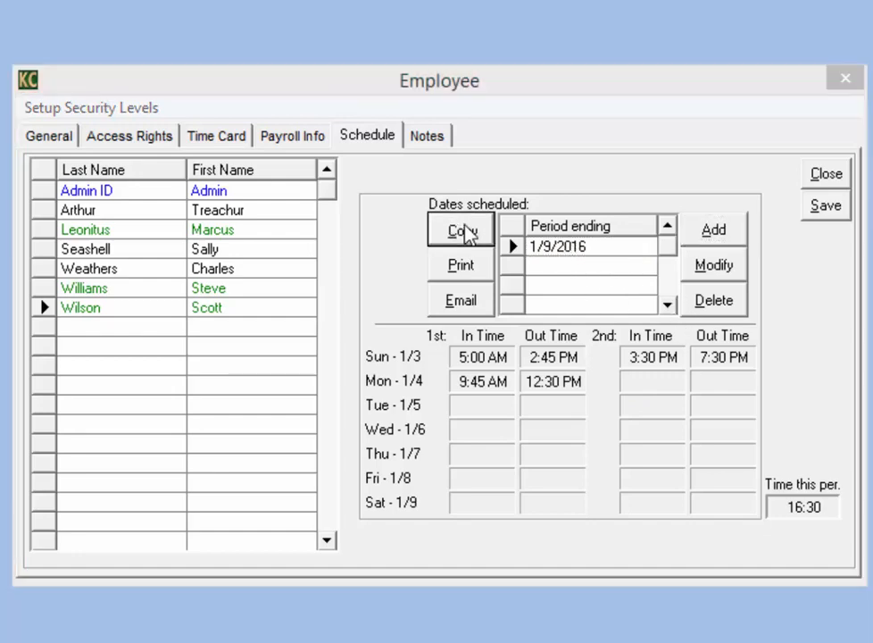
left_click(574, 405)
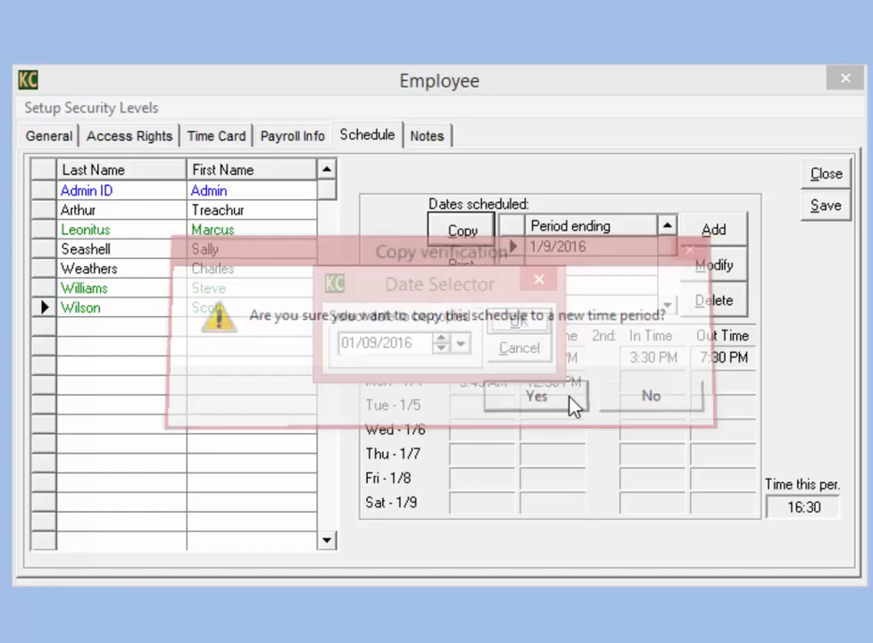
left_click(460, 344)
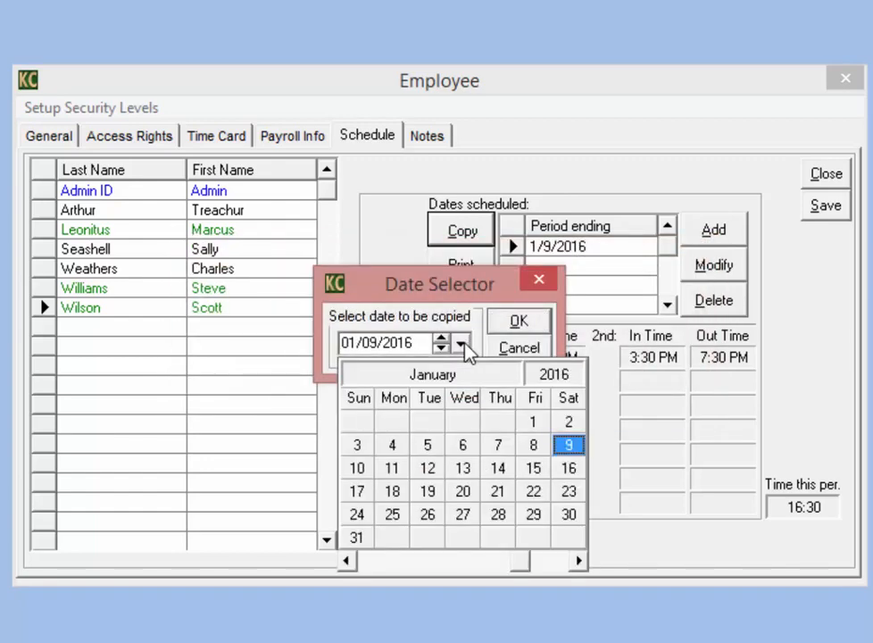
left_click(569, 468)
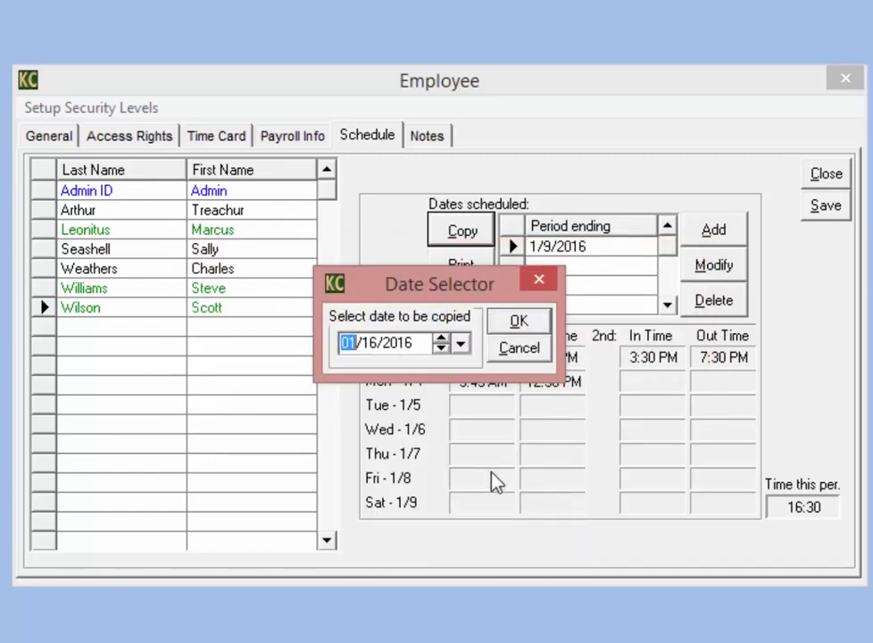
left_click(518, 323)
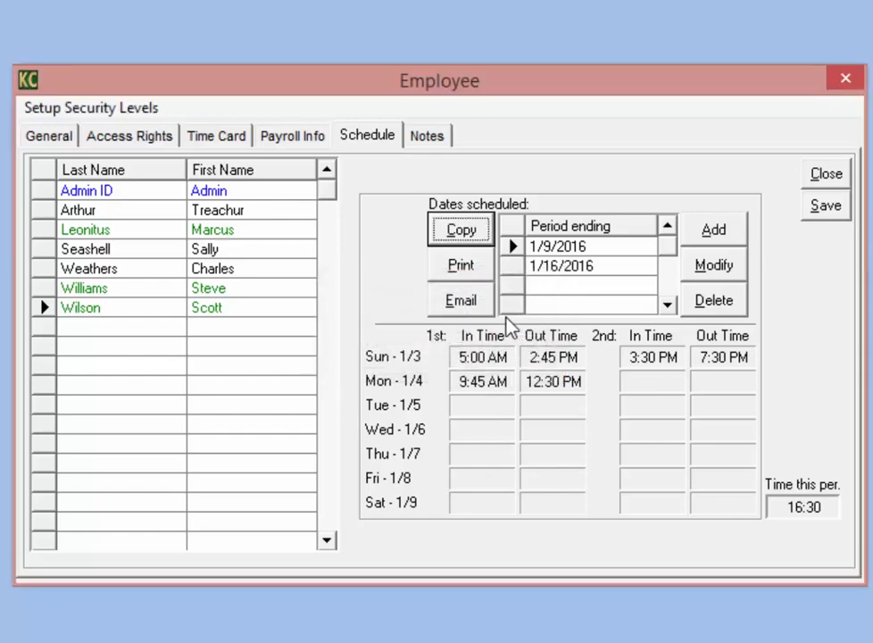
left_click(563, 268)
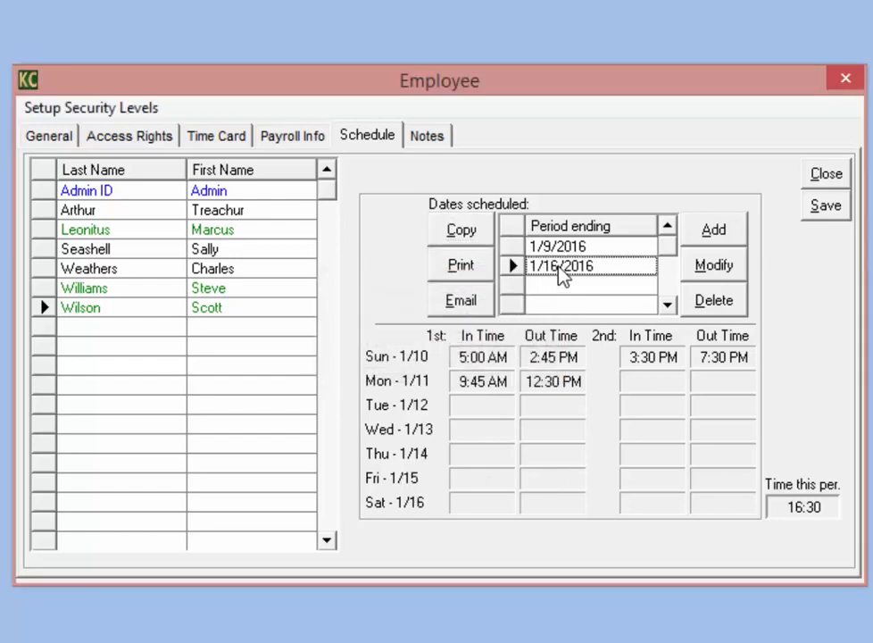
left_click(560, 268)
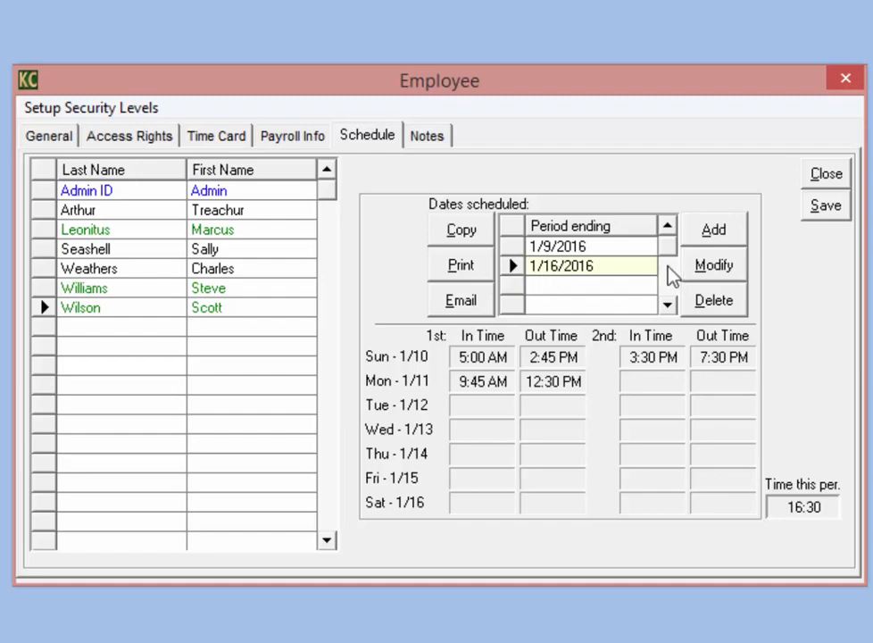
Step: Change Monday 1/11's end time to 2:15 PM in the 1/16/2016 schedule and save it
left_click(704, 273)
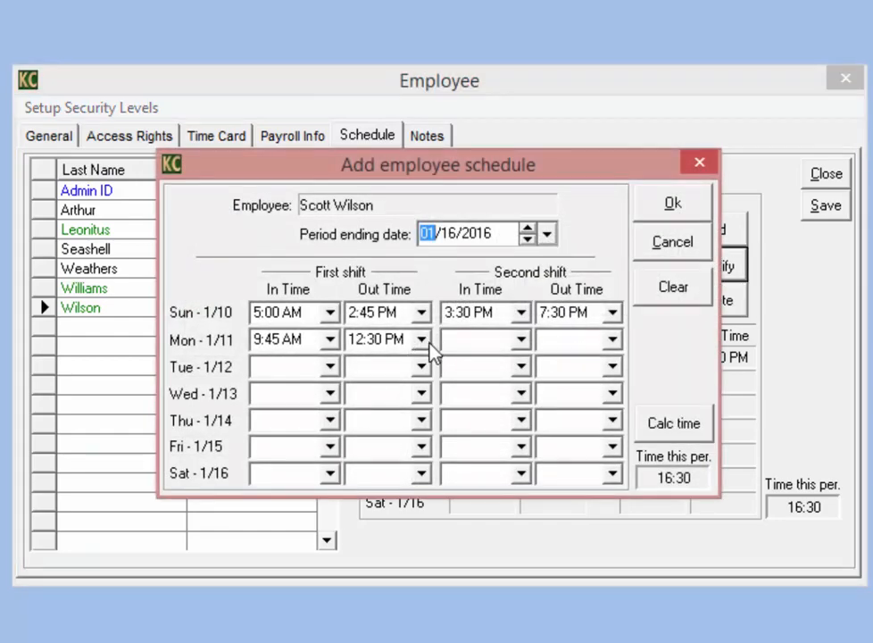
left_click(421, 339)
scroll(447, 514, "down", 3)
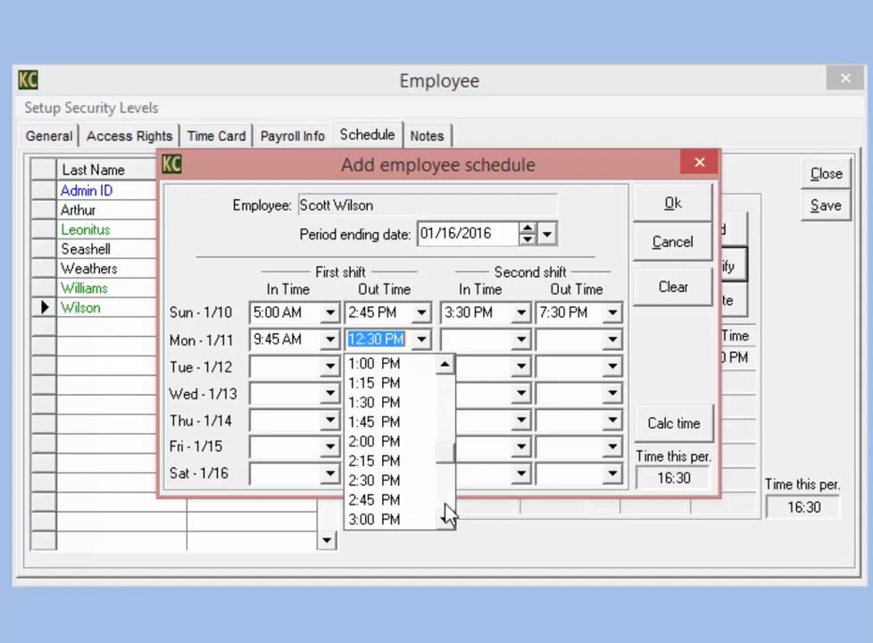
left_click(391, 463)
left_click(668, 213)
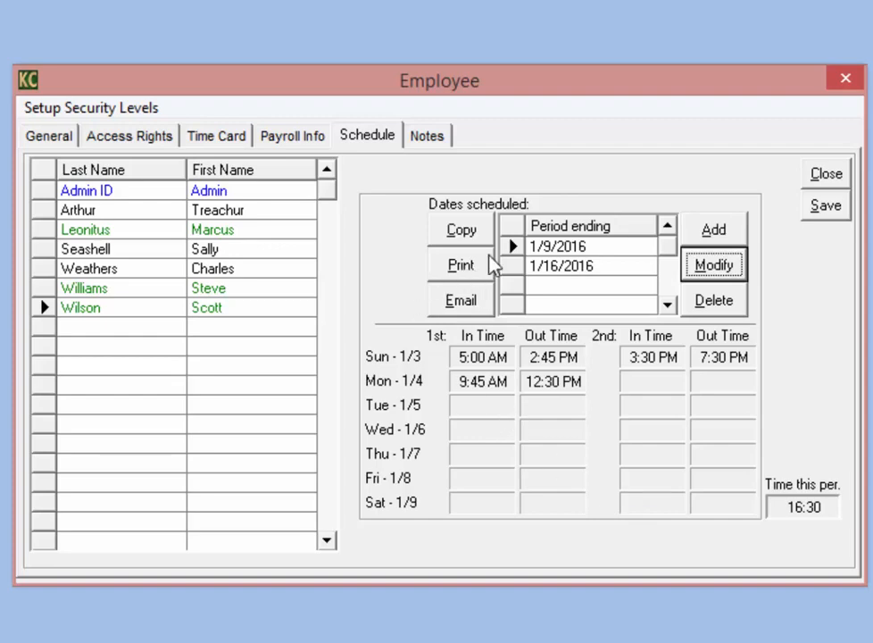
Step: Email the schedule to the employee and acknowledge the success message
left_click(462, 303)
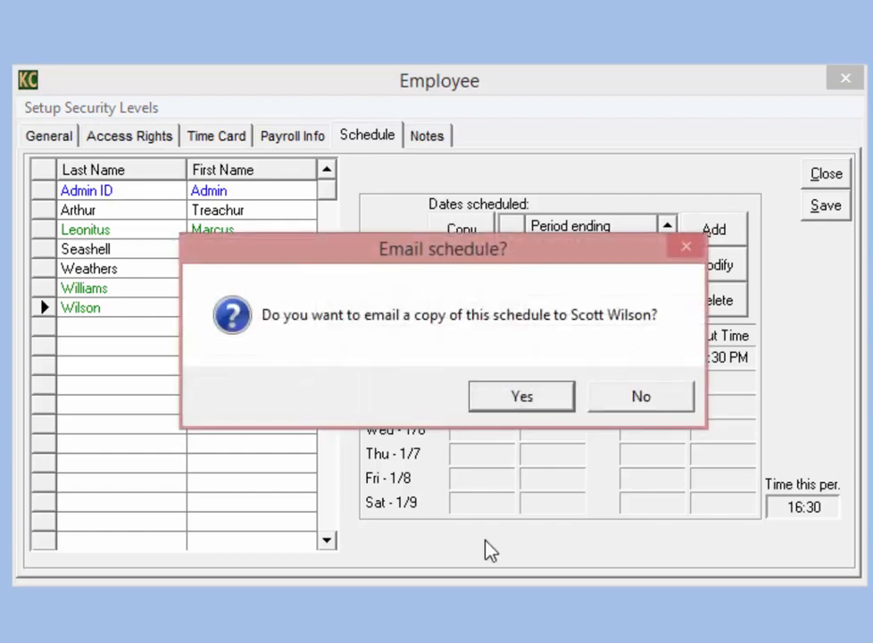
left_click(535, 400)
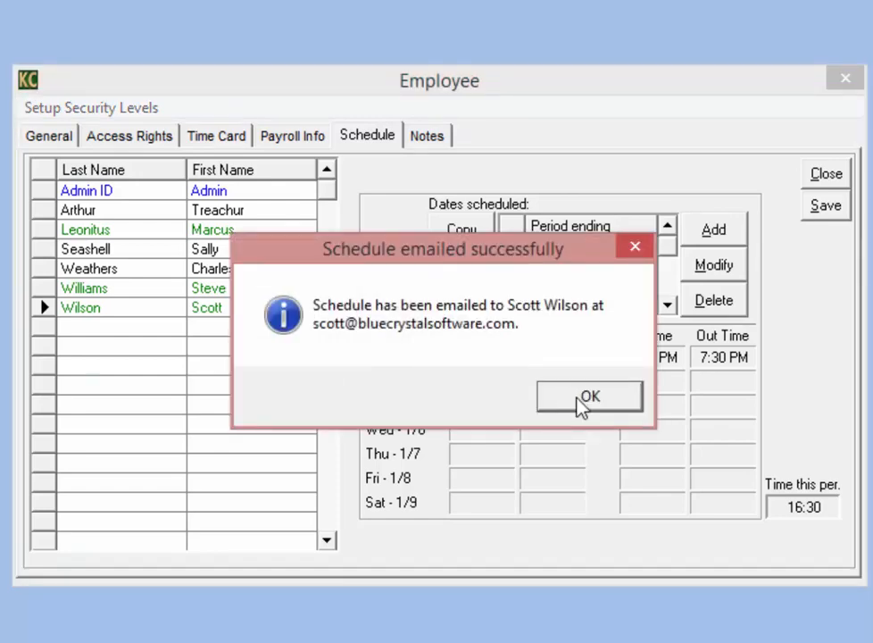
left_click(582, 399)
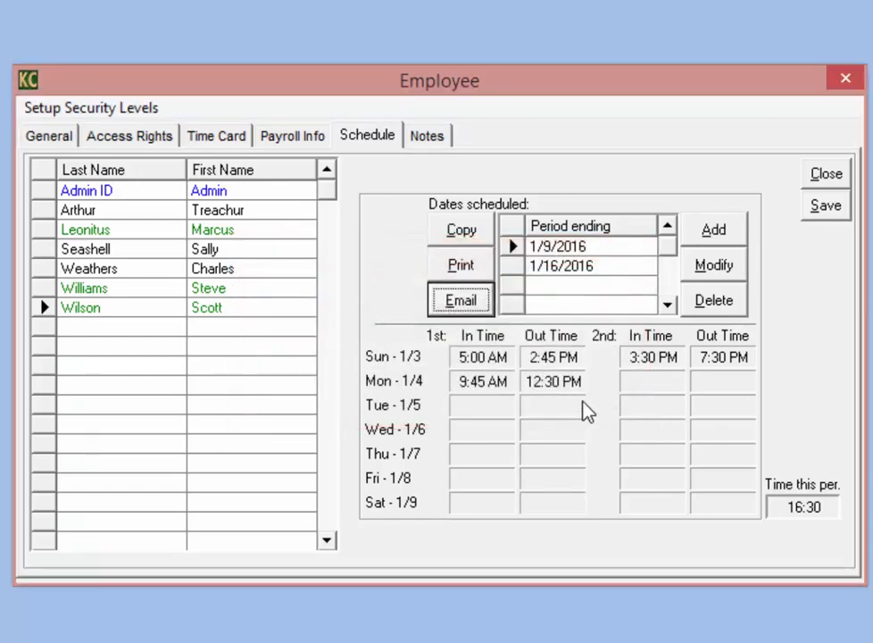
left_click(433, 141)
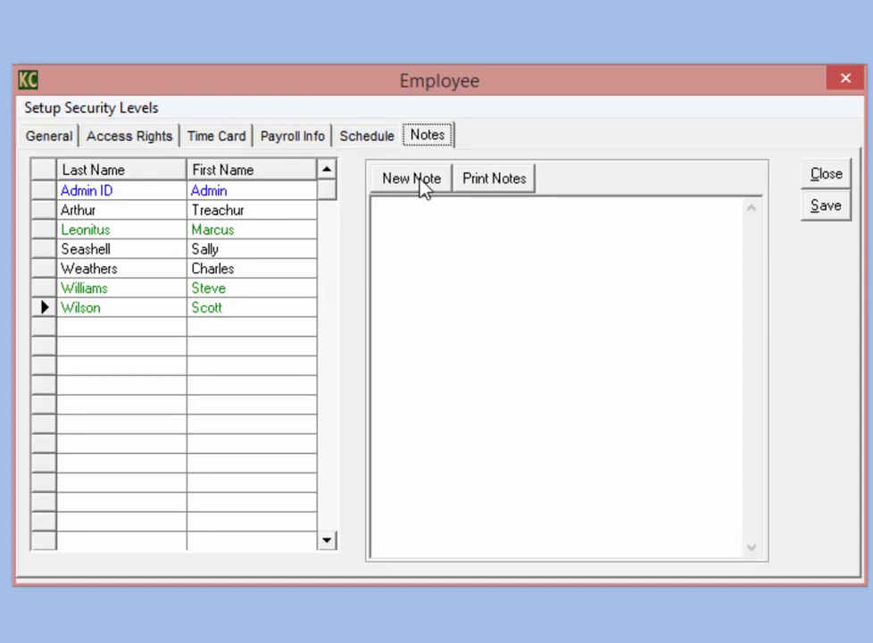
Step: Return the Employee window to the General page showing the employee's details and service roles
left_click(35, 140)
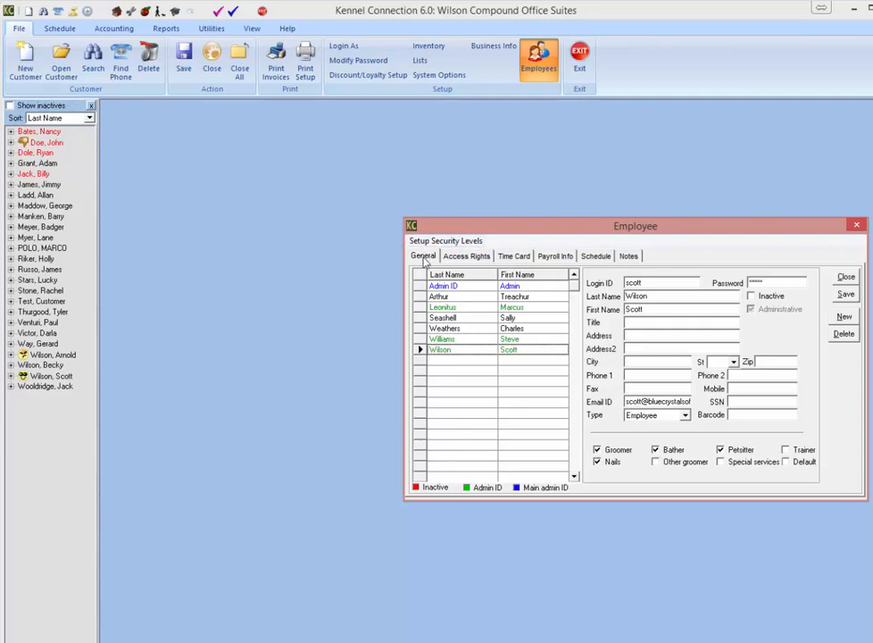
left_click(466, 257)
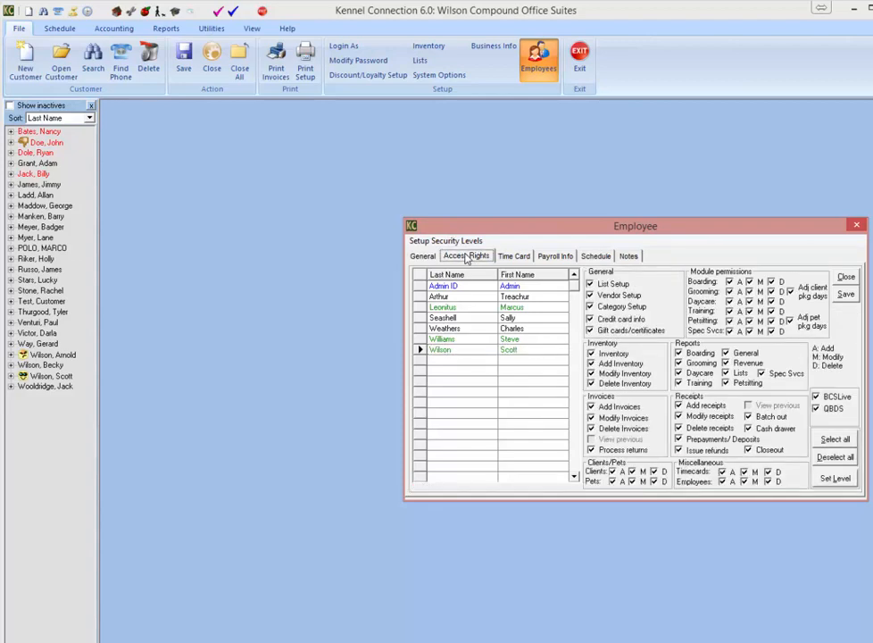
left_click(512, 259)
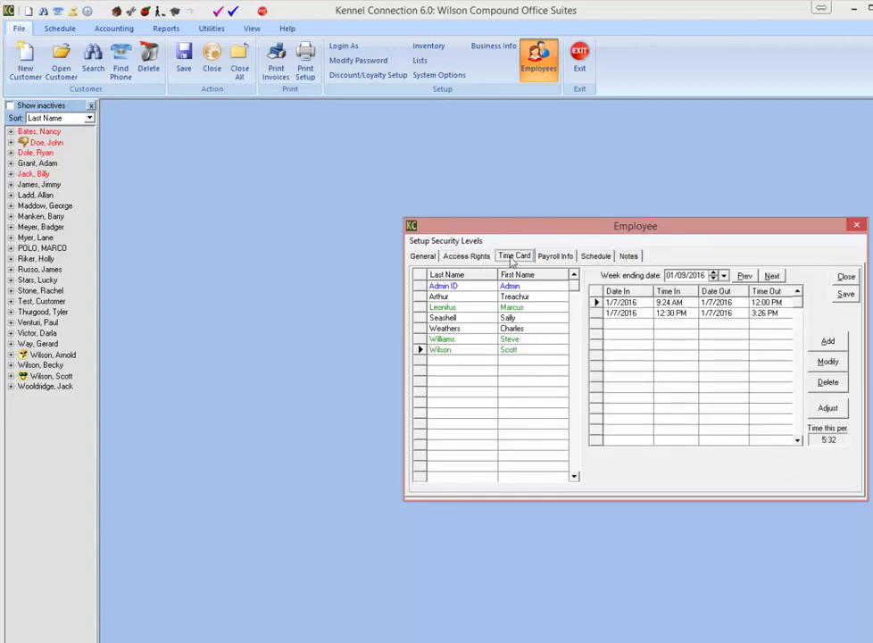
left_click(550, 258)
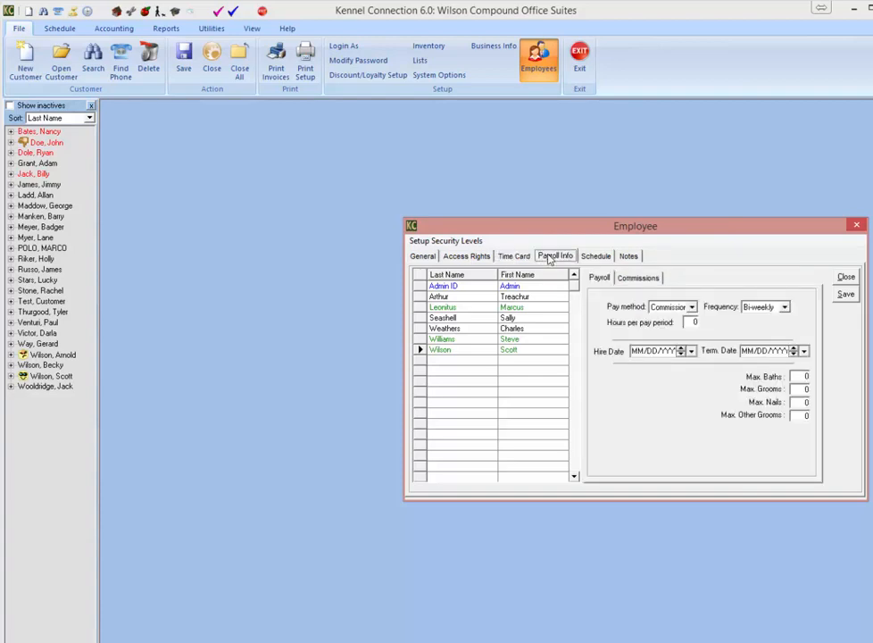
left_click(592, 258)
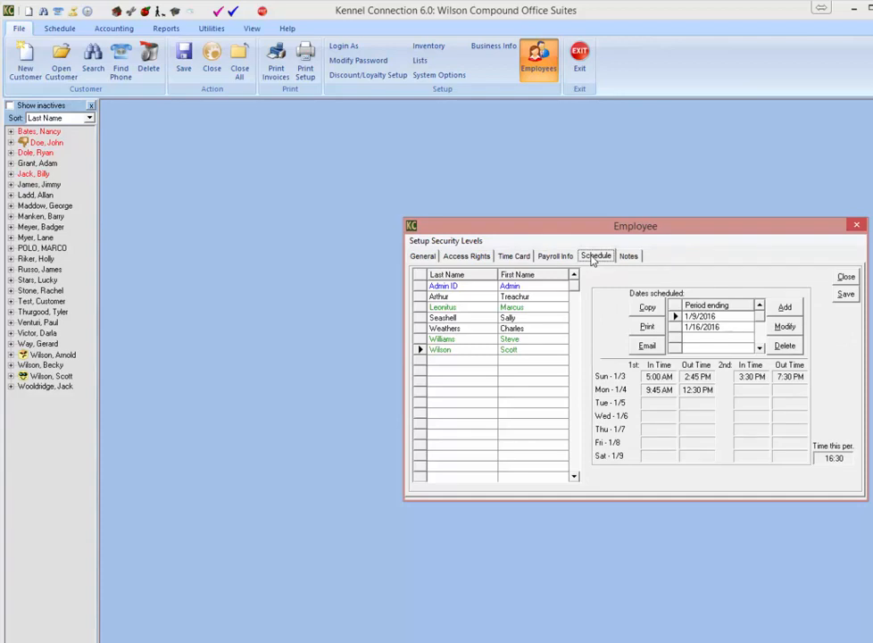
left_click(421, 257)
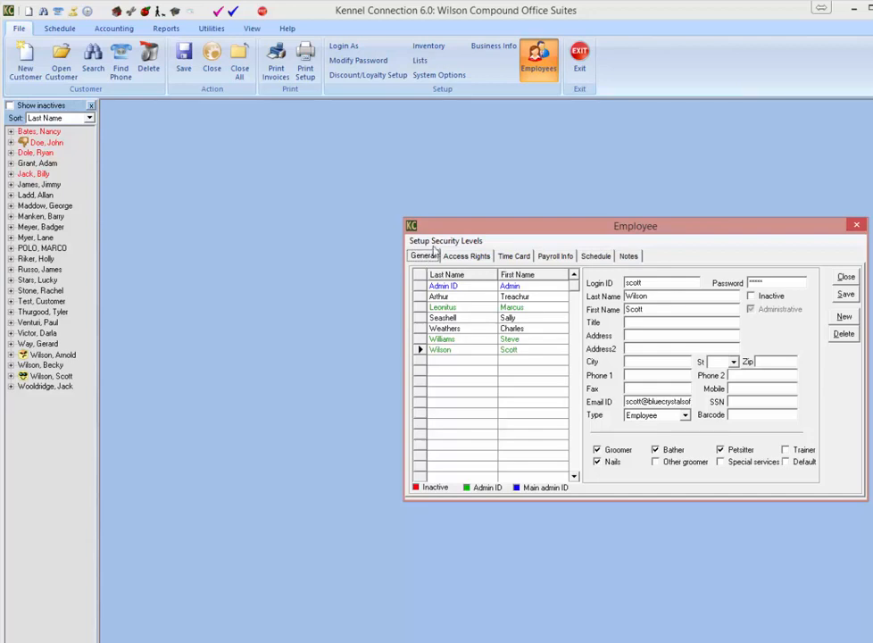
left_click(566, 259)
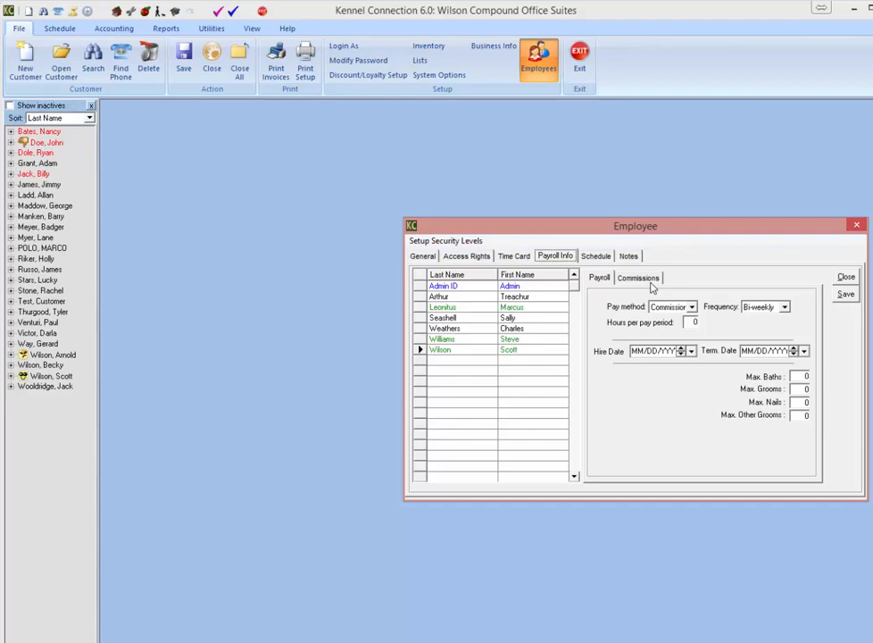
left_click(425, 257)
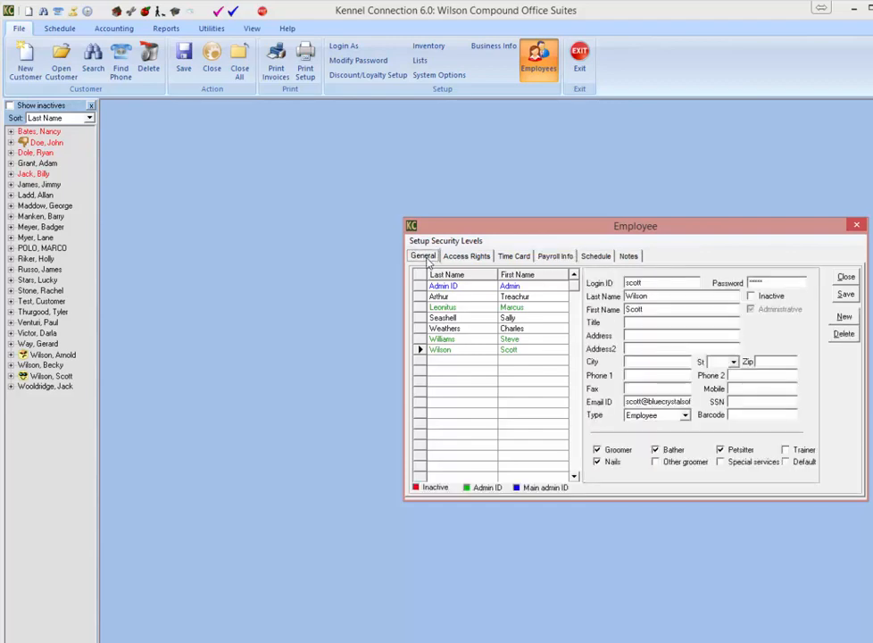